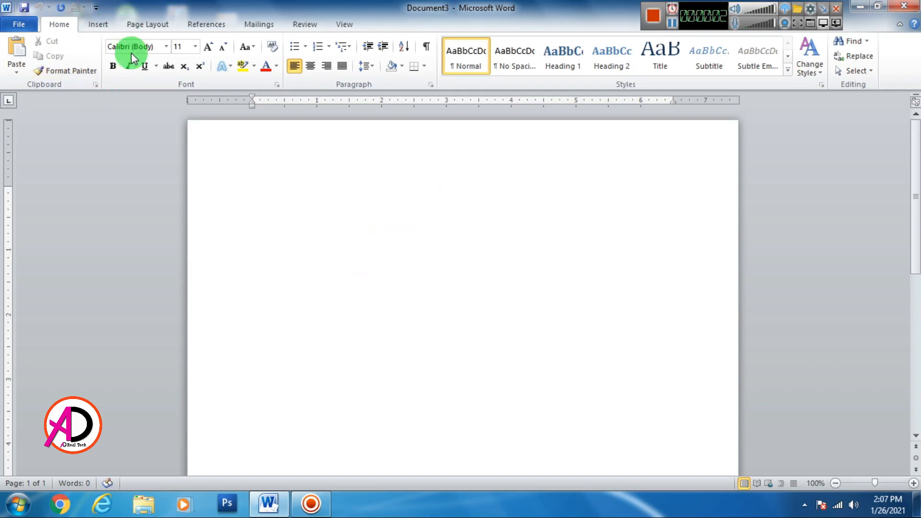
Set the page margins to Narrow, 0.5" on all sides
click(96, 23)
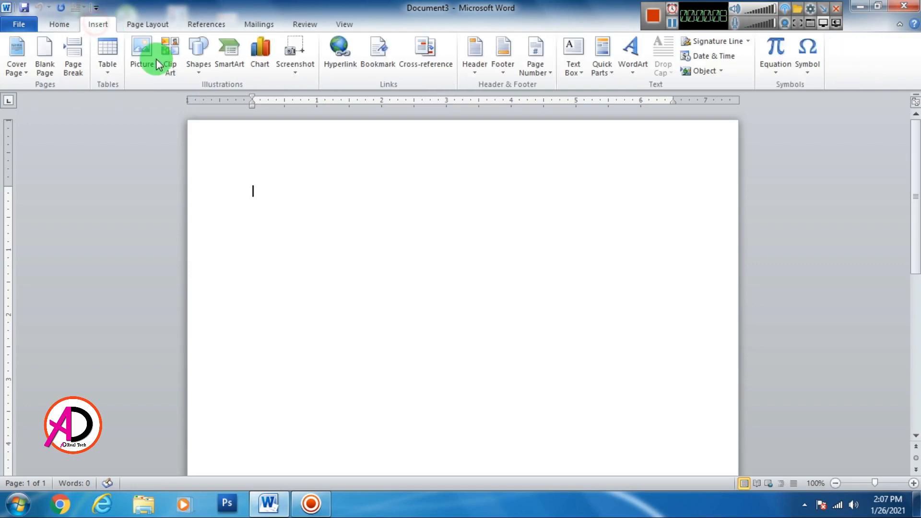
click(143, 25)
click(104, 62)
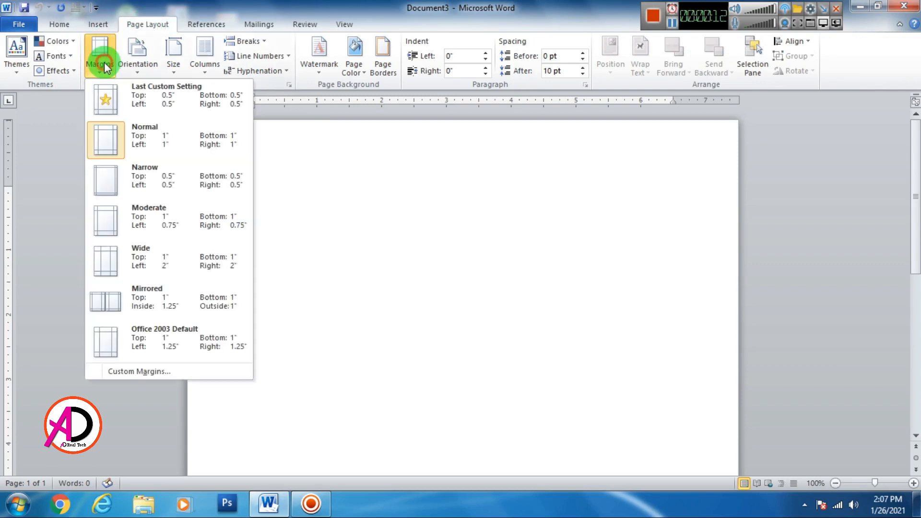
click(147, 170)
Set a custom paper size 6" wide and 4" high for the whole document
click(183, 60)
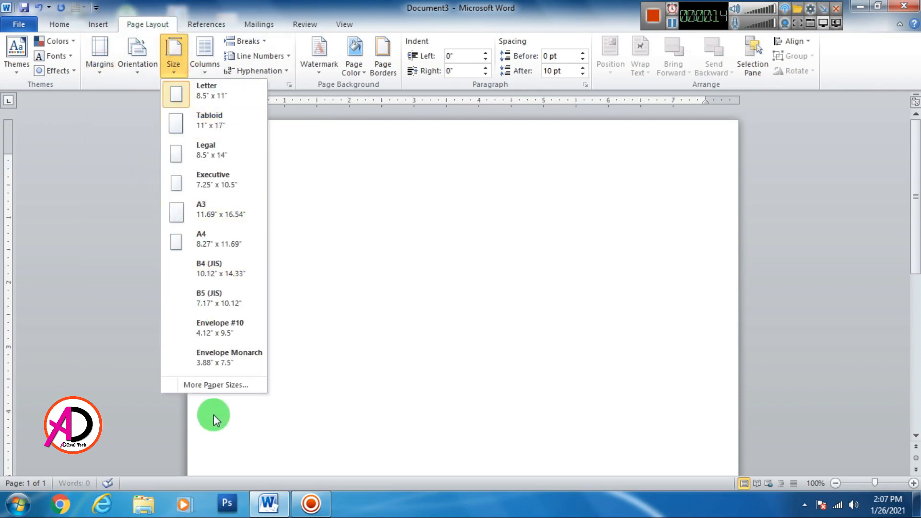
click(204, 384)
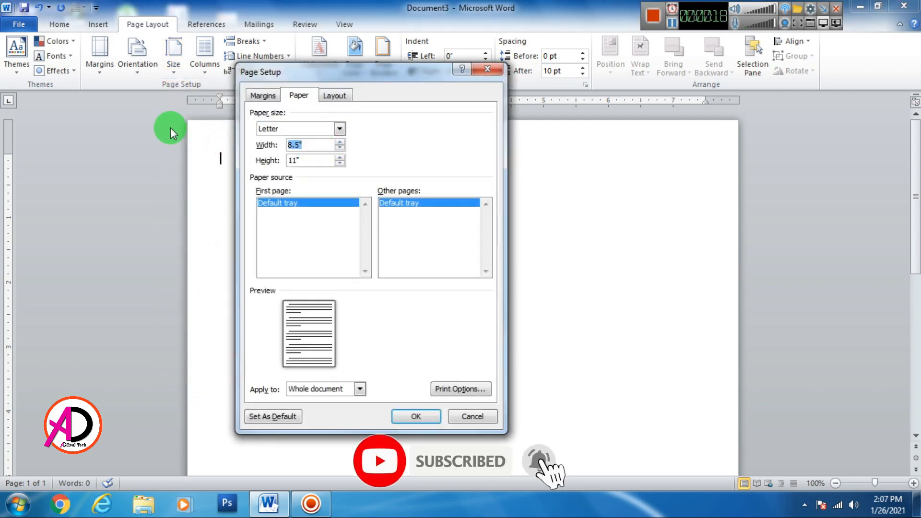
text(6)
key(Tab)
text(4)
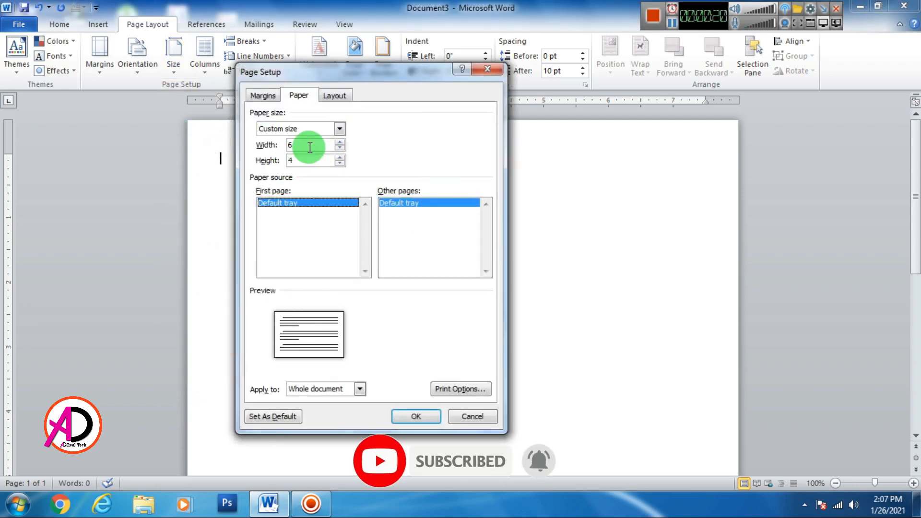
click(416, 416)
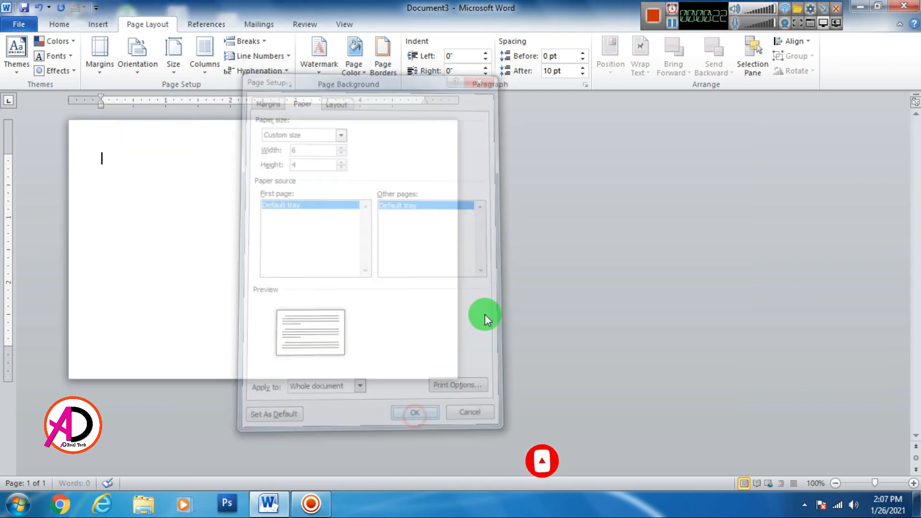
Draw a square about 1.44" on each side in the upper middle of the page
click(97, 24)
click(201, 58)
click(234, 99)
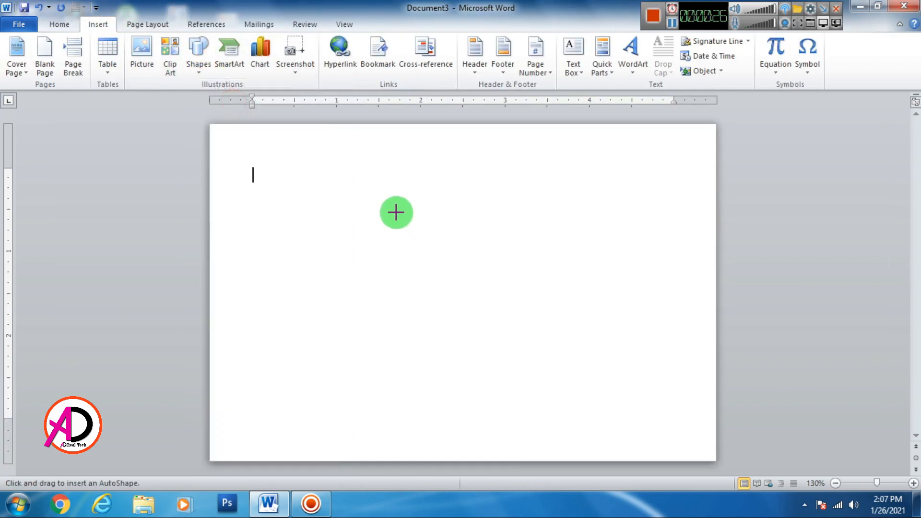
mouse_move(375, 178)
mouse_down()
mouse_move(470, 274)
mouse_move(484, 303)
mouse_move(434, 308)
mouse_move(434, 321)
mouse_move(434, 303)
mouse_up()
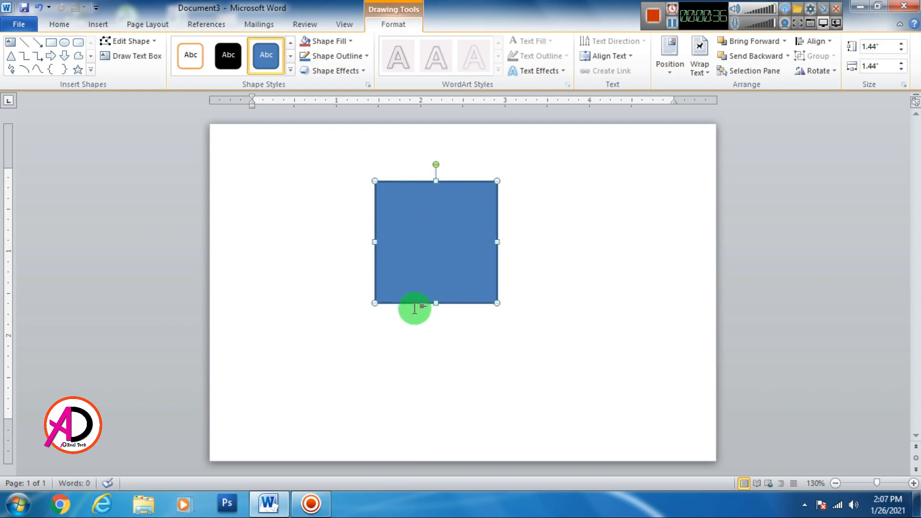
Edit the square's points, adding one at the middle of its top edge and raising it until the shape is about 1.58" high
right_click(143, 48)
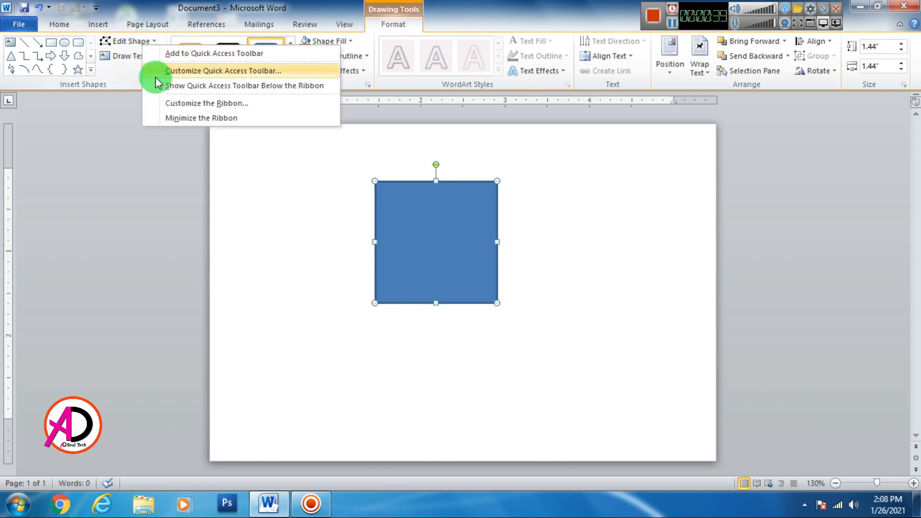
click(123, 40)
click(139, 79)
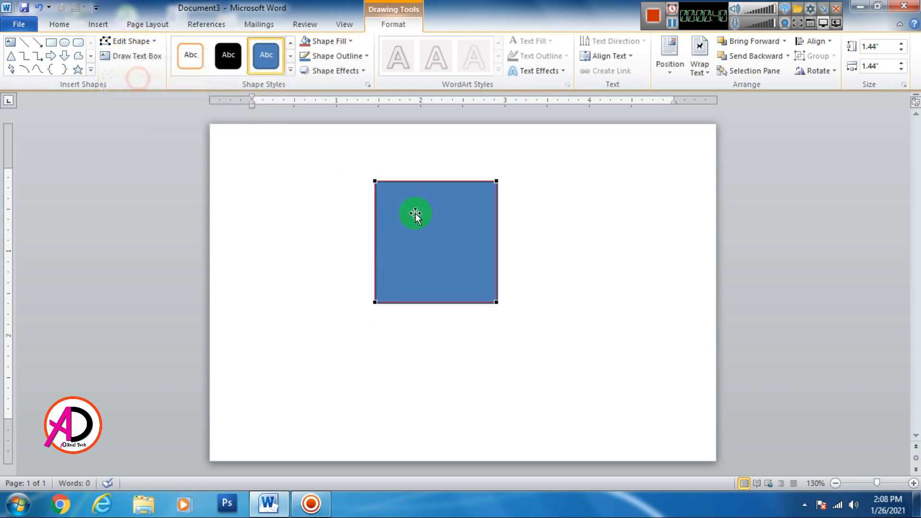
right_click(434, 181)
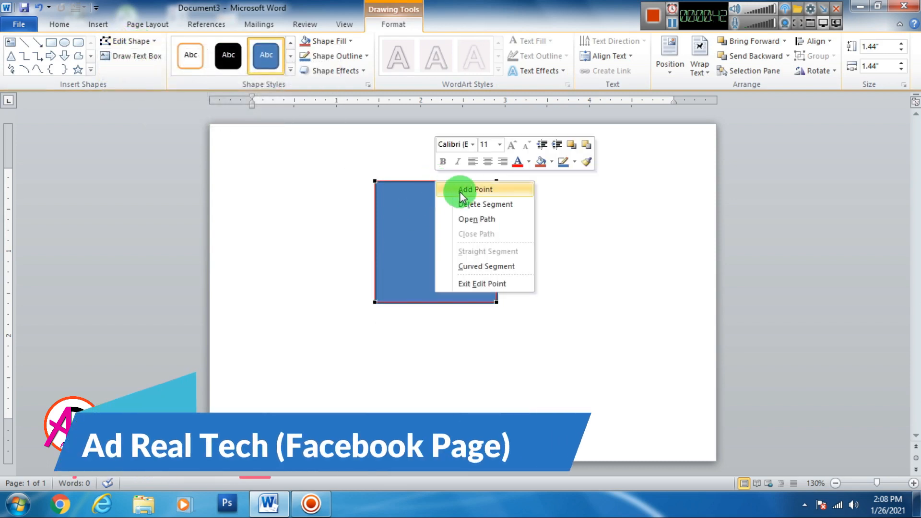
click(446, 187)
drag(434, 180, 434, 169)
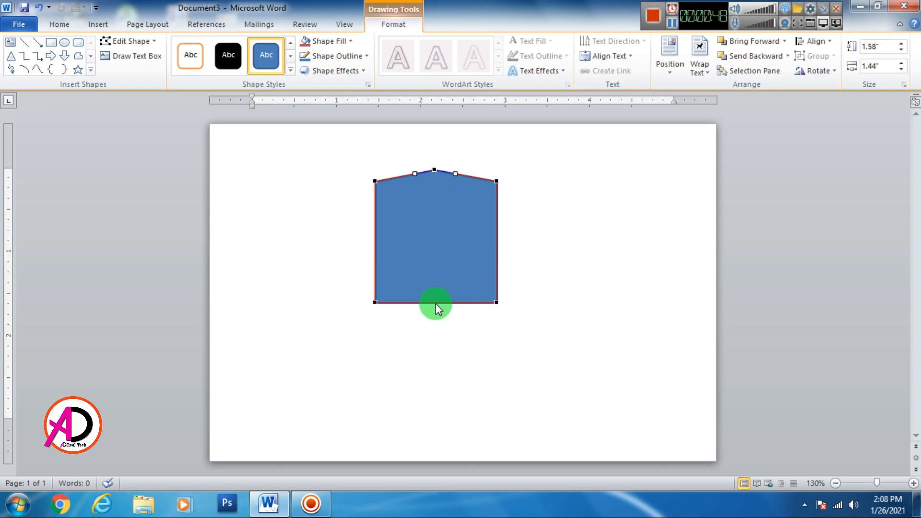
Add a point at the middle of the bottom edge and pull it down into a tip, making the shape about 2.26" high
right_click(435, 301)
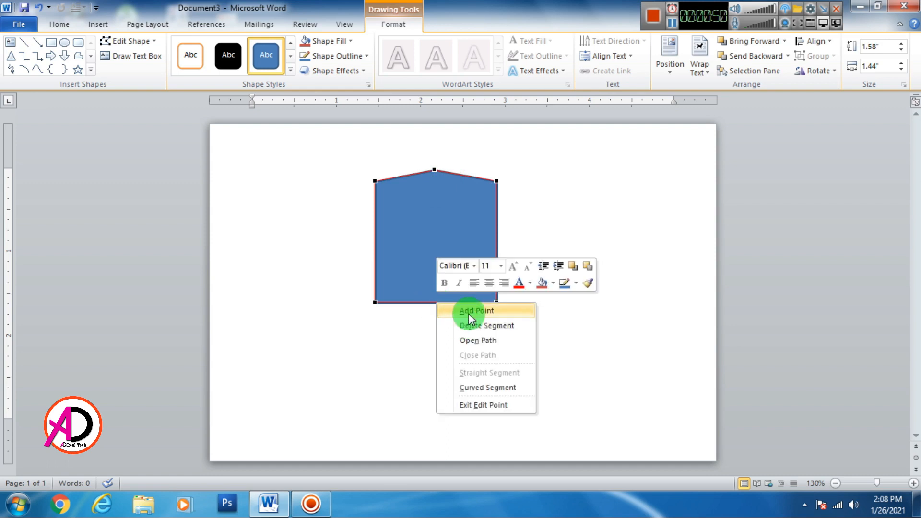
click(463, 308)
drag(436, 302, 435, 361)
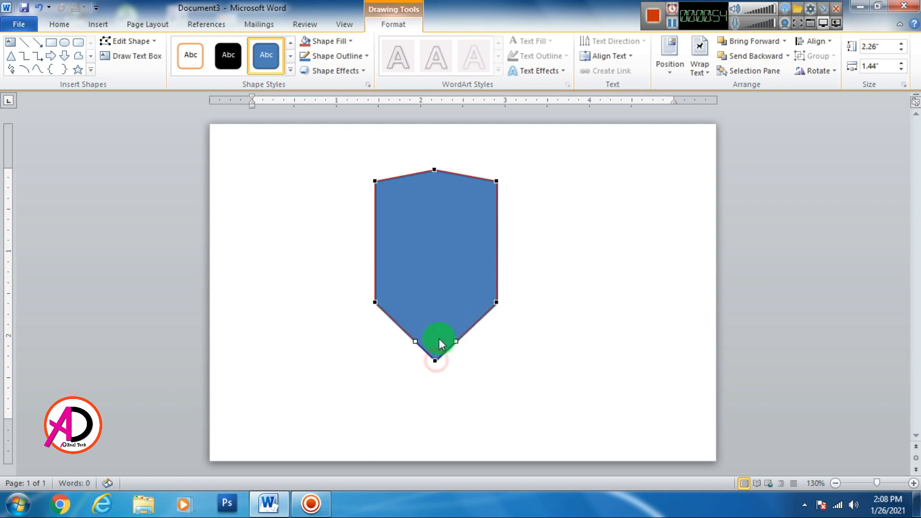
Bend the two sloping lower edges slightly outward with the curve handles of the lower corner points, and finish point editing
click(375, 302)
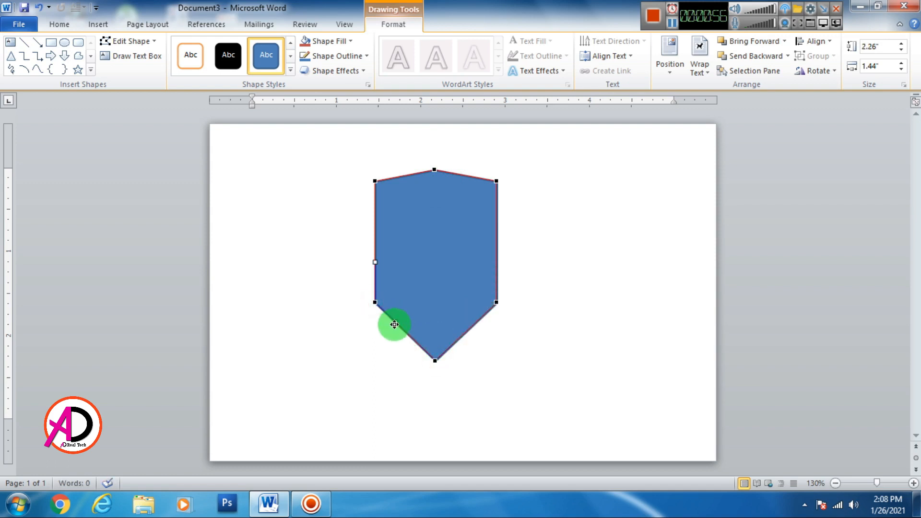
drag(394, 324, 386, 334)
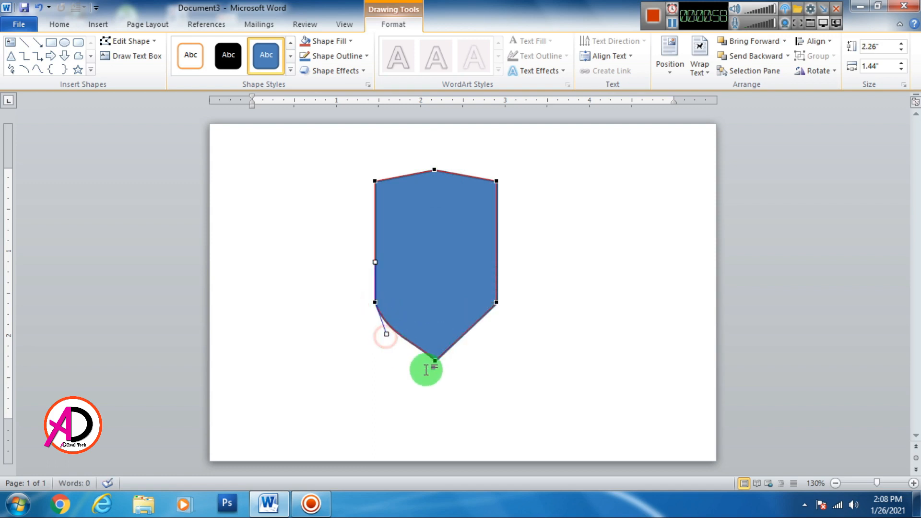
click(496, 303)
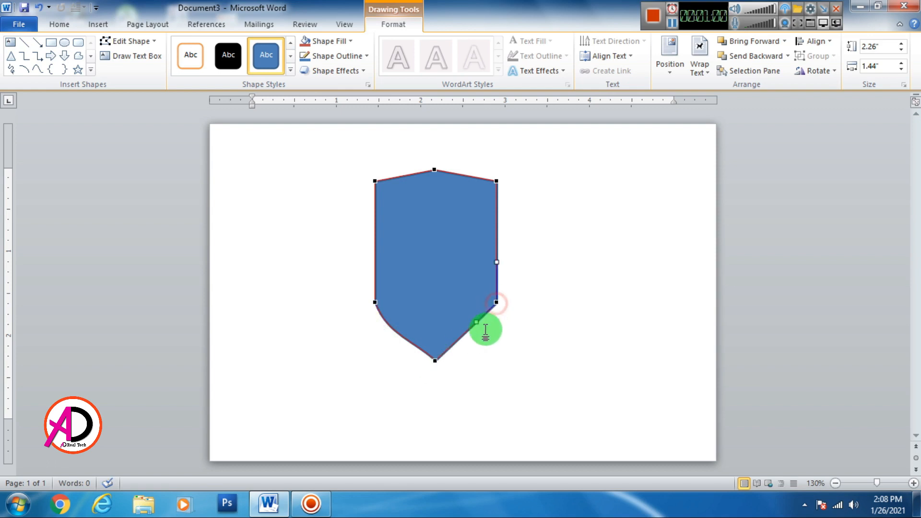
drag(477, 322, 485, 334)
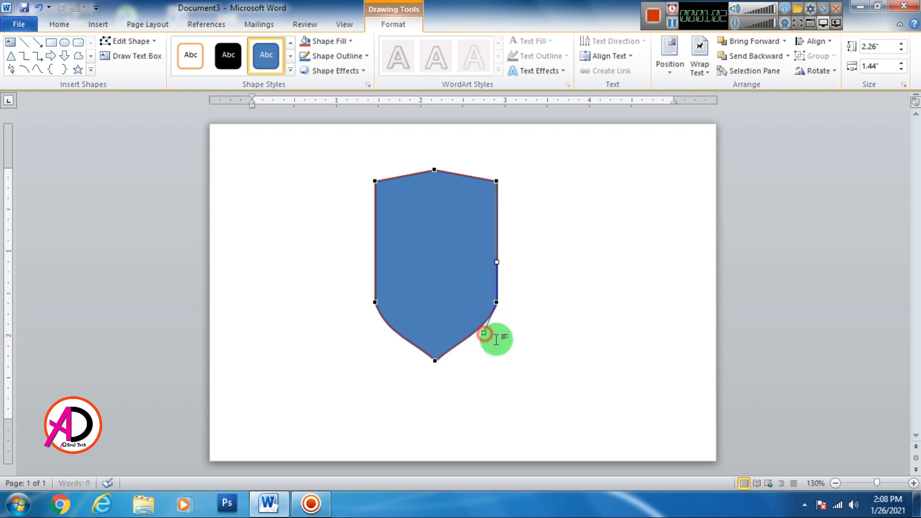
click(530, 354)
click(473, 315)
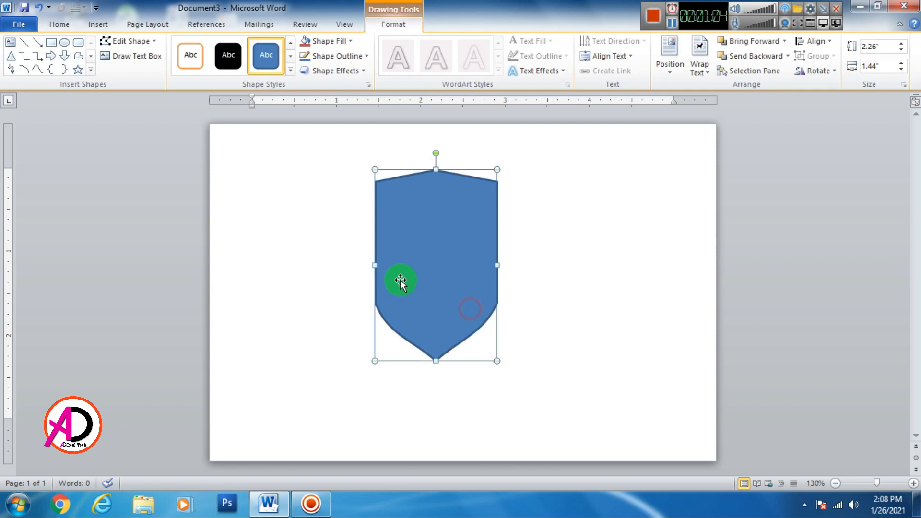
Round both lower sides of the shield further with vertical corner handles, and adjust the curve handles at its bottom tip
click(127, 41)
click(142, 76)
scroll(501, 312, up, 1)
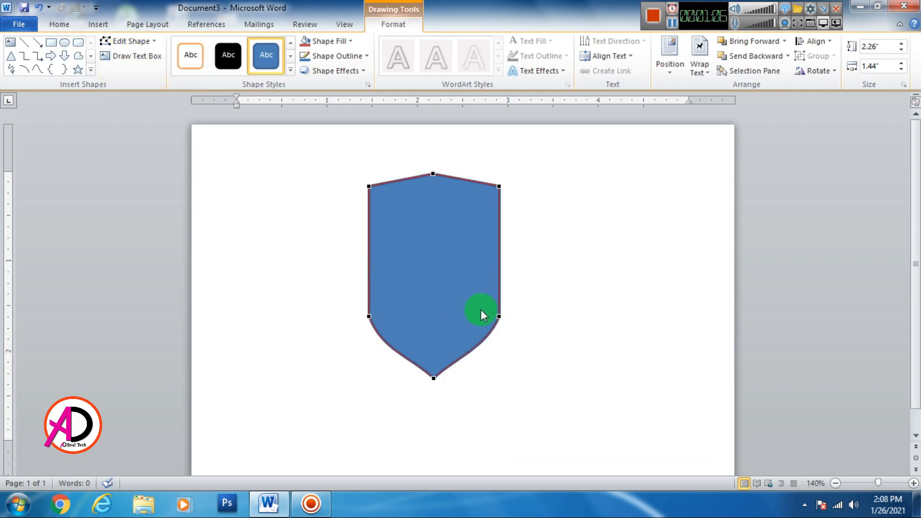
click(369, 316)
drag(381, 350, 370, 362)
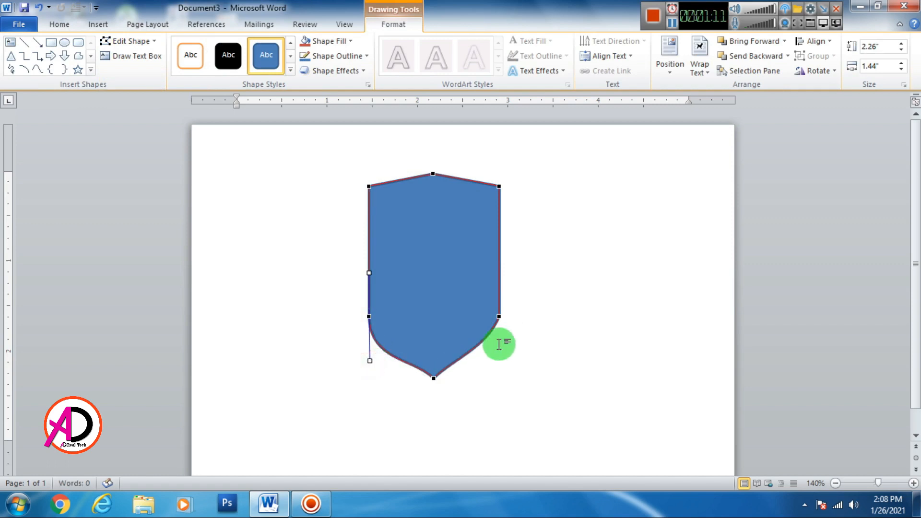
click(499, 318)
drag(486, 348, 498, 361)
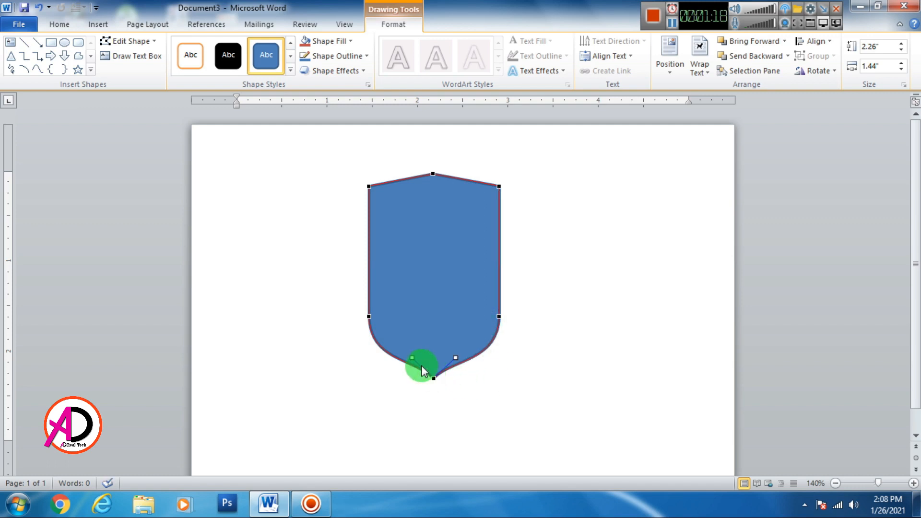
drag(413, 358, 458, 367)
click(474, 381)
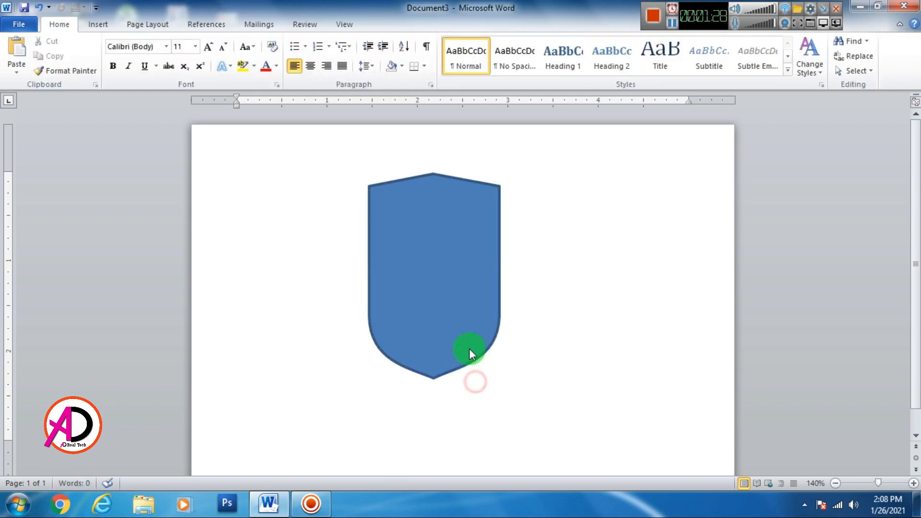
Resize the shield to about 1.63" high by 1.31" wide, and lower its bottom point to reach about 1.81" in height
click(458, 317)
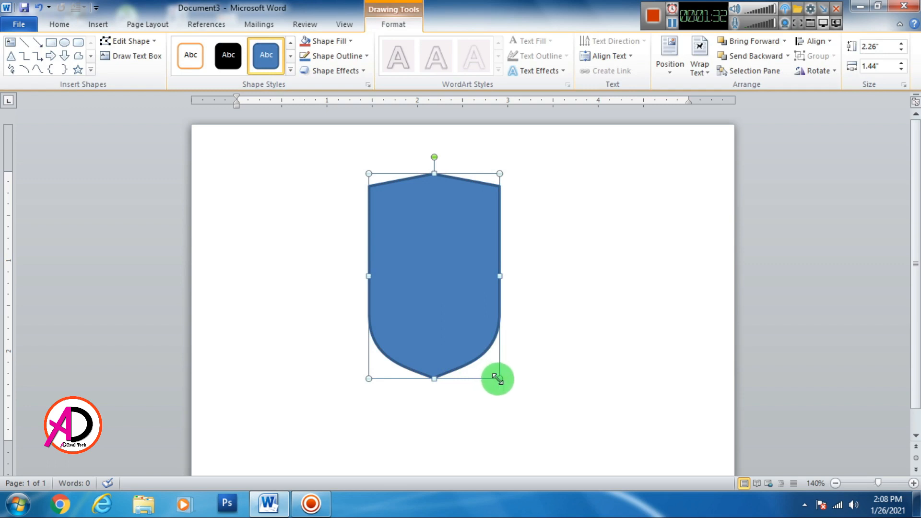
drag(497, 380, 488, 322)
click(126, 41)
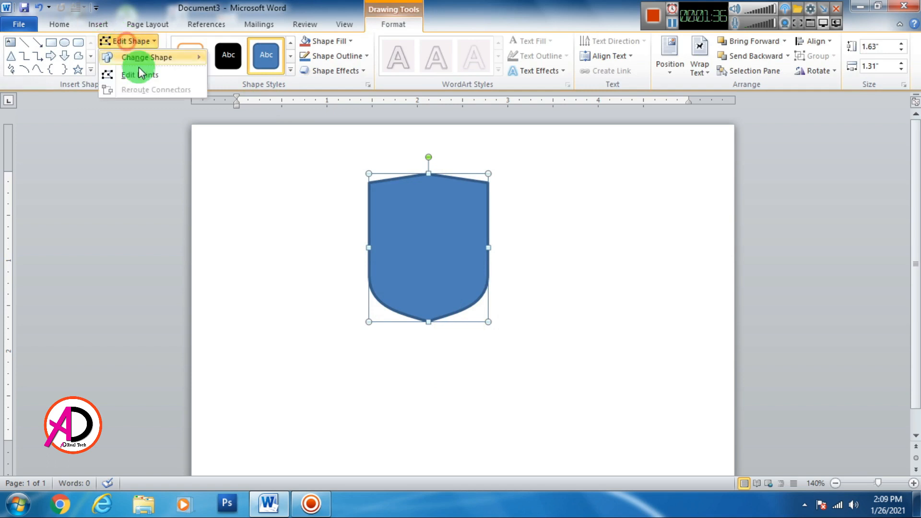
click(139, 74)
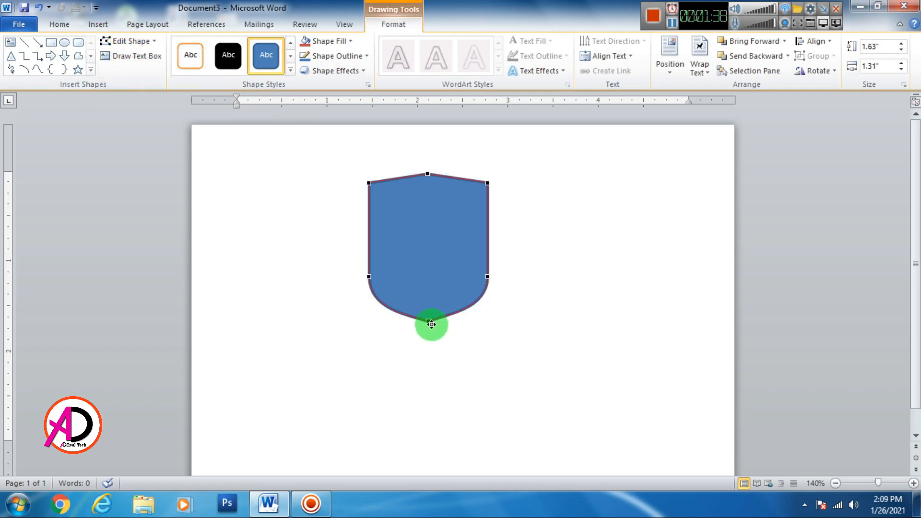
drag(429, 322, 428, 339)
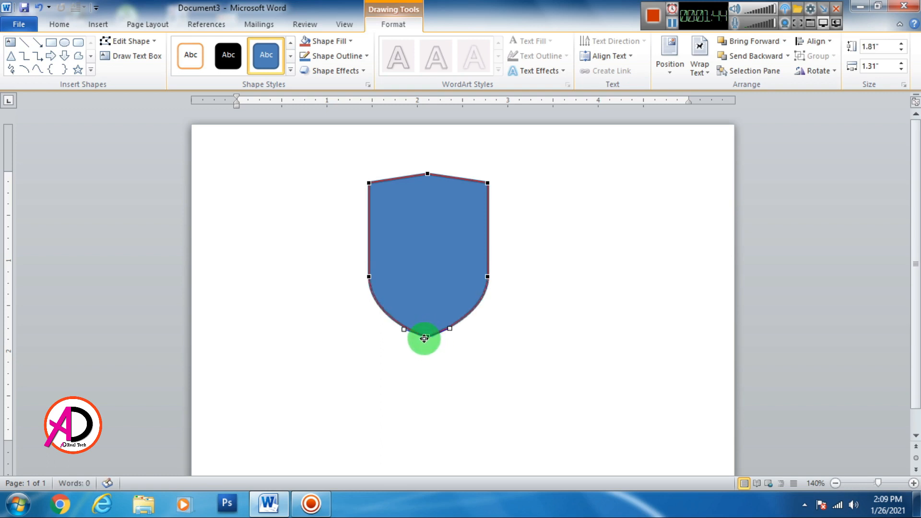
click(489, 360)
Fine-tune the shield's lower curves through the handles of its bottom tip and lower corner points
double_click(450, 309)
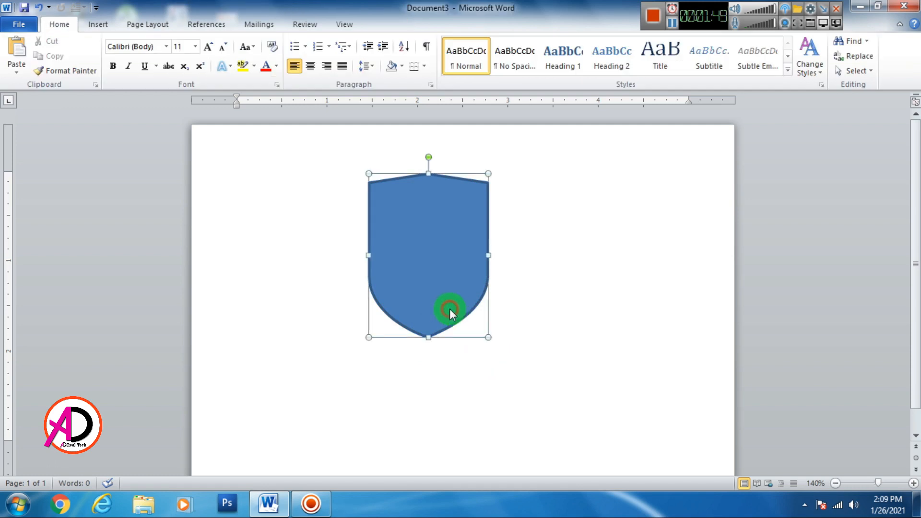
click(132, 42)
click(144, 74)
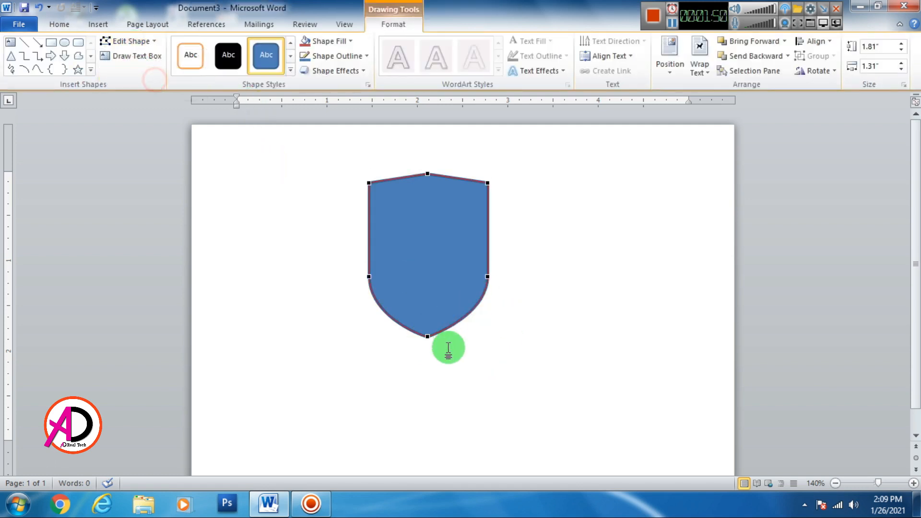
click(428, 336)
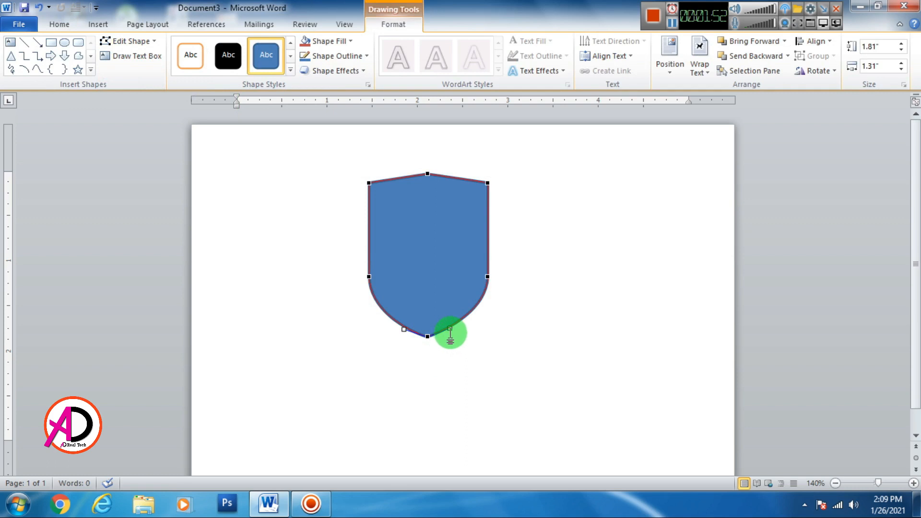
drag(452, 330, 452, 329)
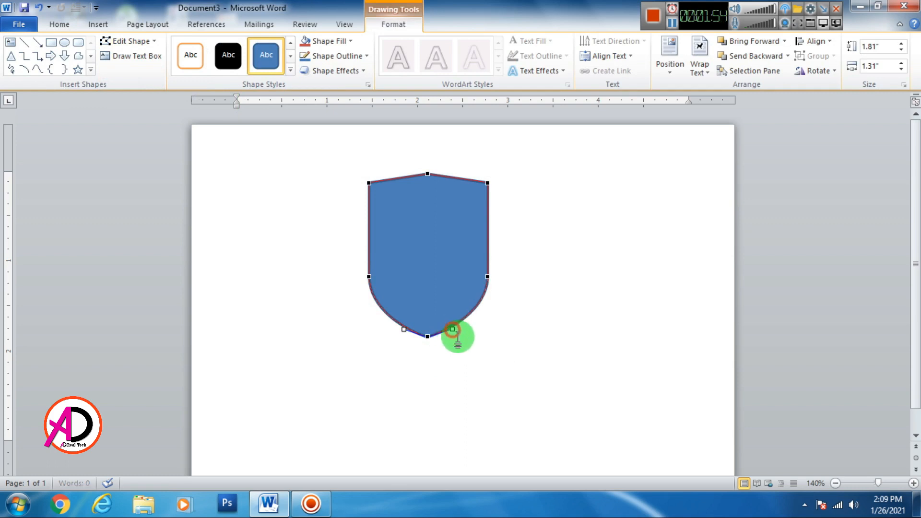
click(369, 276)
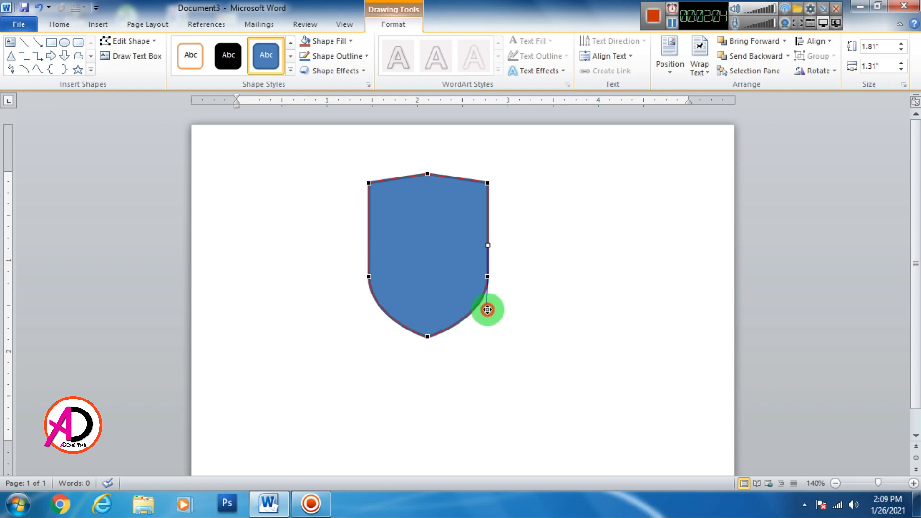
click(501, 322)
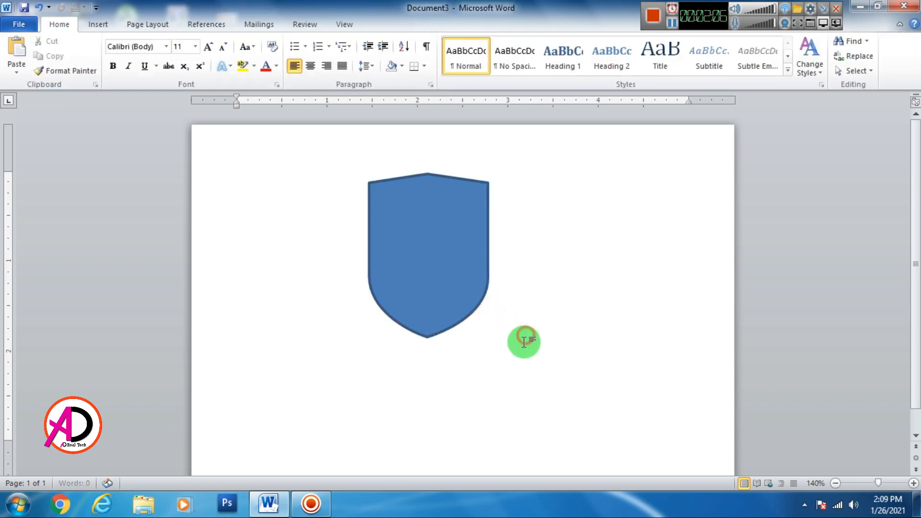
Fill the shield with the standard dark blue and remove its outline, shifting it slightly toward the middle of the page
drag(441, 286, 429, 286)
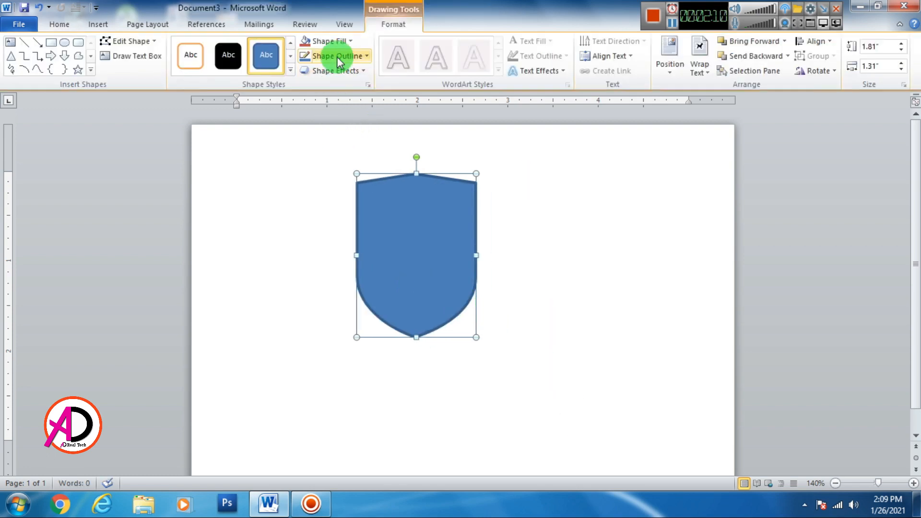
click(330, 41)
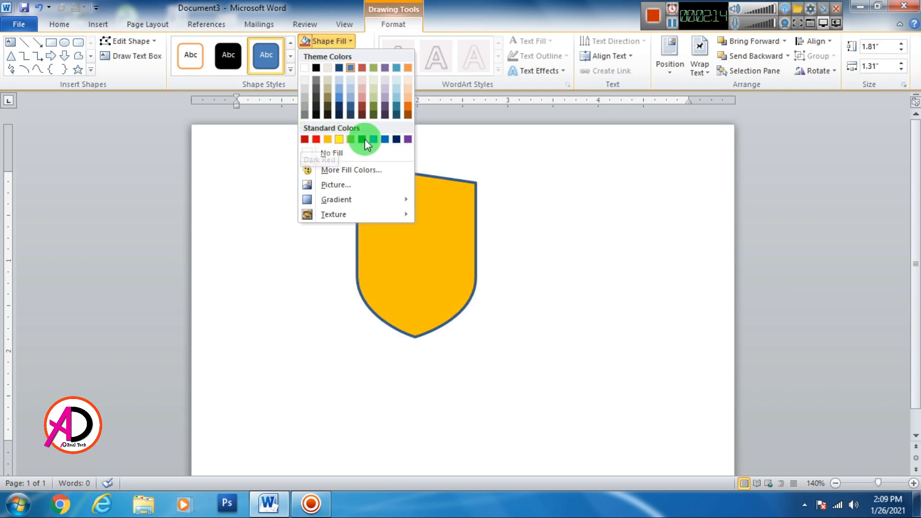
click(394, 140)
click(331, 55)
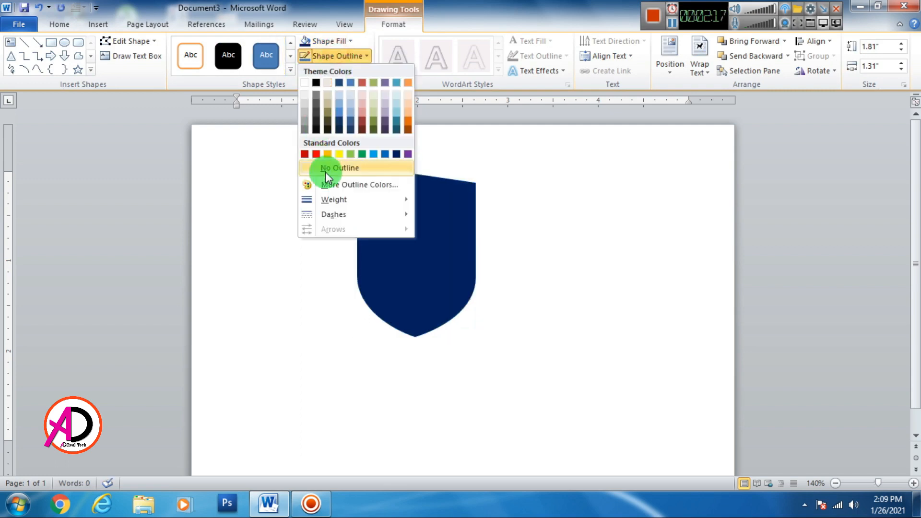
click(320, 164)
drag(451, 255, 519, 260)
click(570, 282)
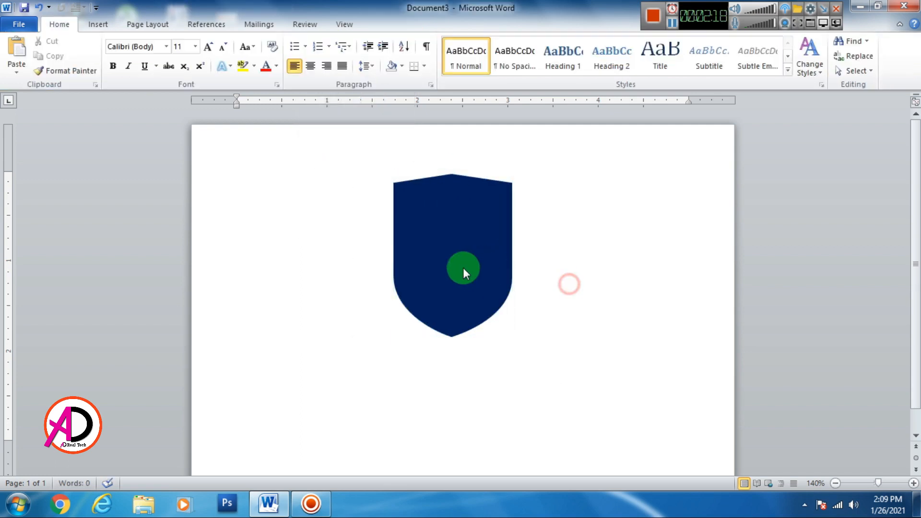
Duplicate the dark blue shield, shrink the copy to about 1.48" high by 1.07" wide, and place it inside the original
click(463, 267)
click(67, 24)
click(55, 56)
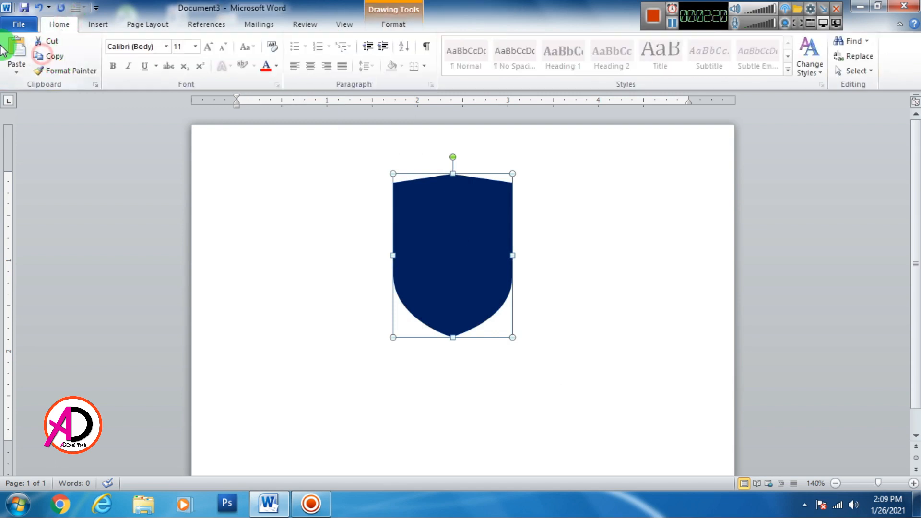
click(14, 52)
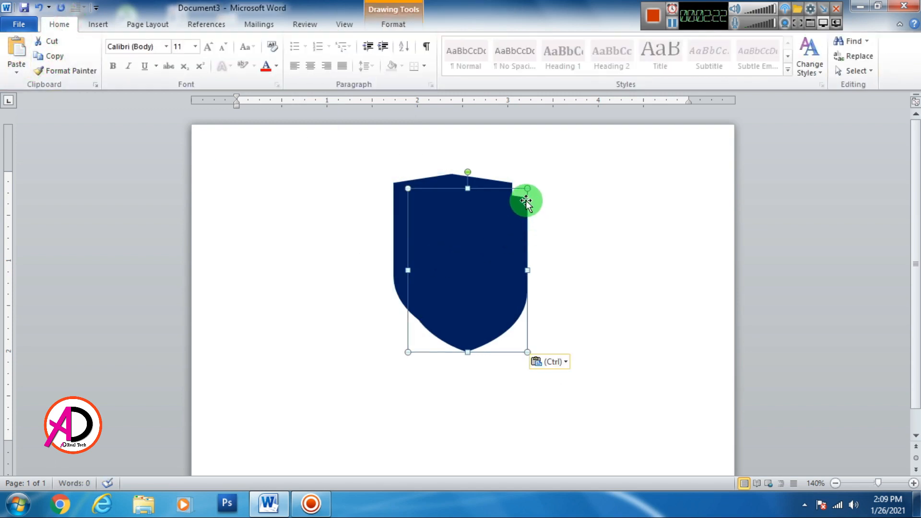
drag(528, 188, 504, 218)
click(472, 256)
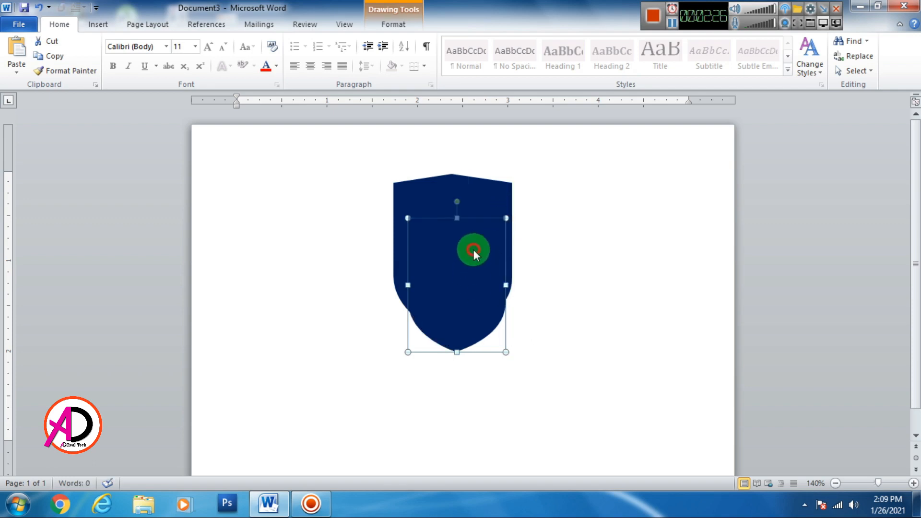
drag(473, 250, 473, 220)
Fill the smaller shield with white and centre it within the dark blue shield to form a border
click(392, 24)
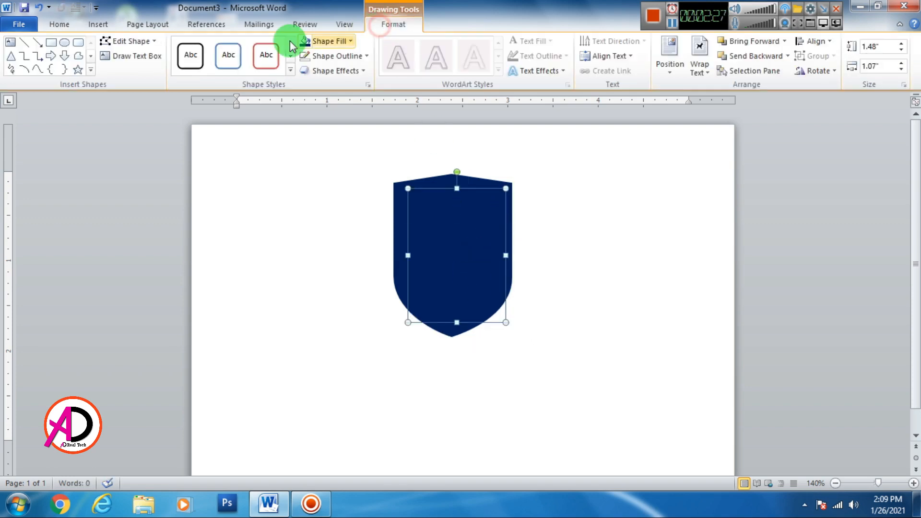
click(329, 44)
click(306, 69)
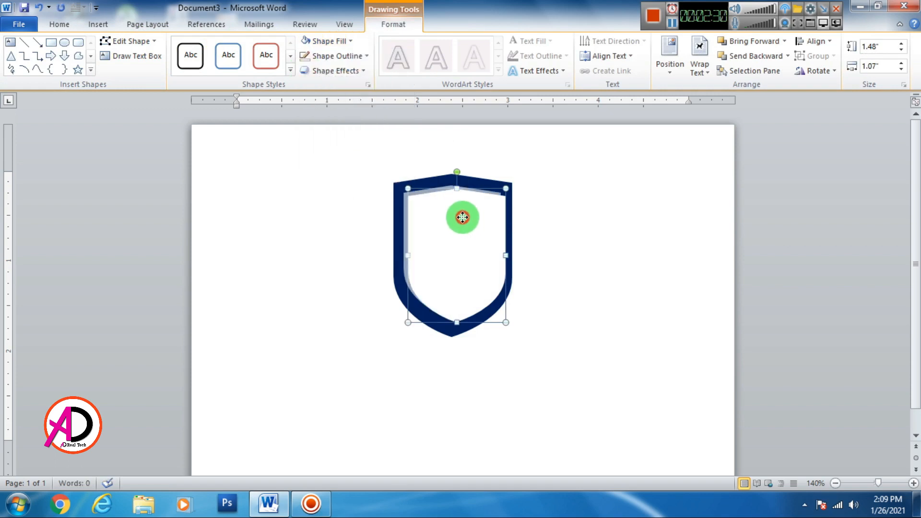
drag(462, 217, 464, 221)
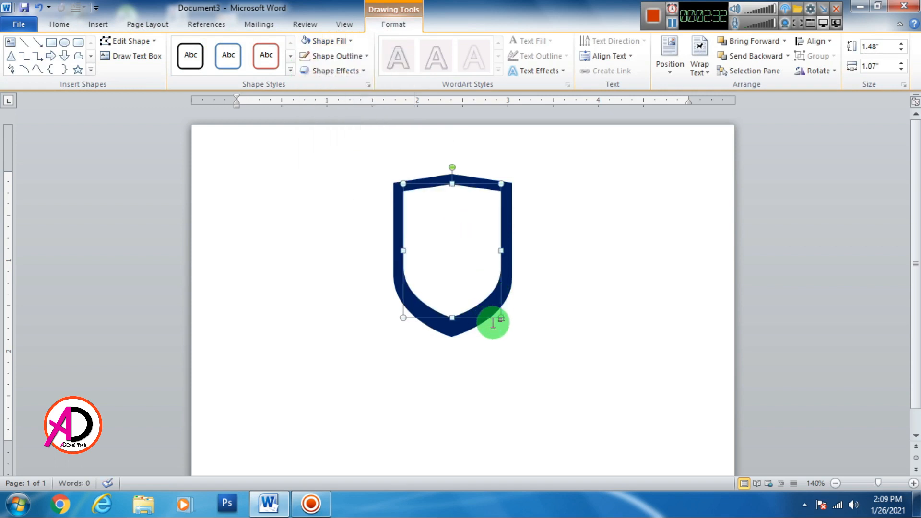
key(ctrl+z)
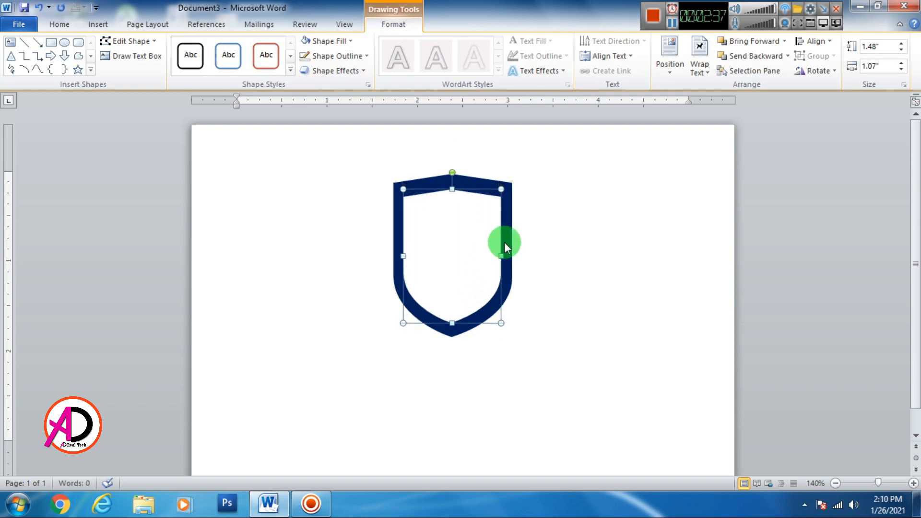
click(504, 186)
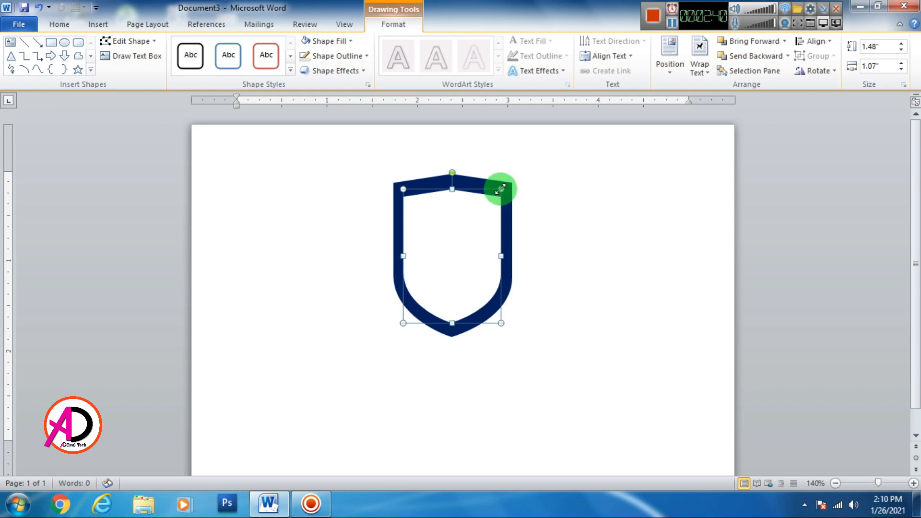
Enlarge the white shield to about 1.65" high by 1.16" wide and nudge it to leave an even, thin dark blue border
drag(502, 190, 507, 184)
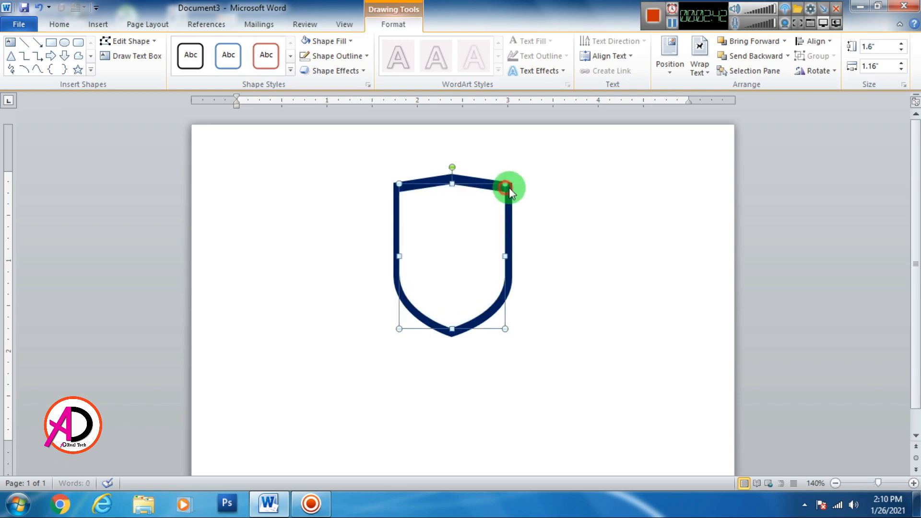
key(ctrl+Up)
key(ctrl+Up)
key(ctrl+Right)
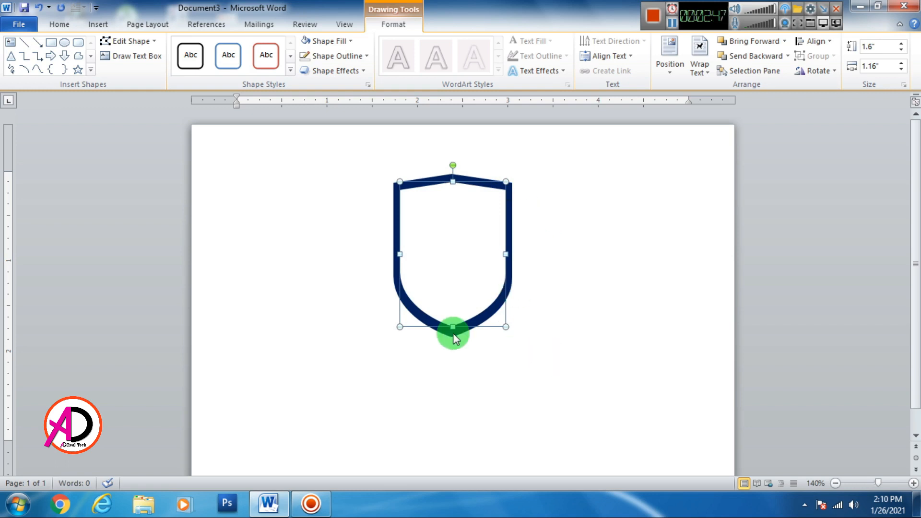
drag(451, 326, 460, 331)
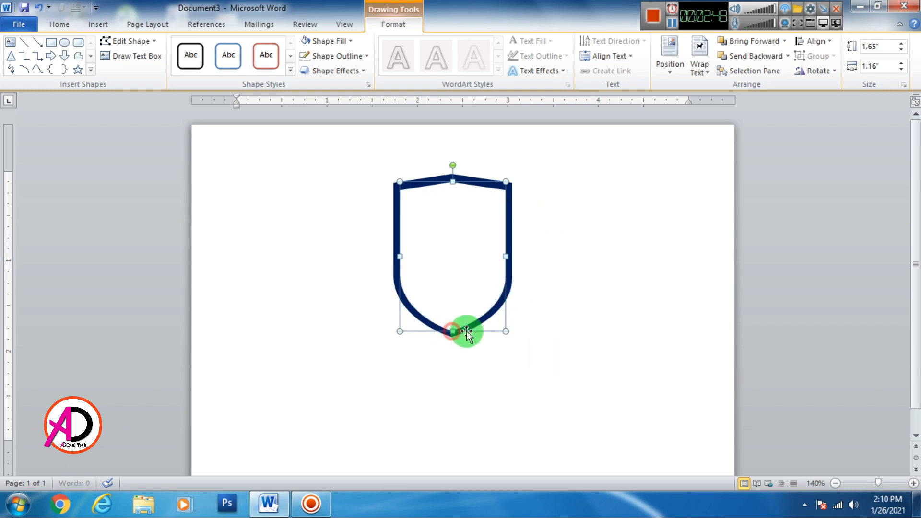
key(ctrl+z)
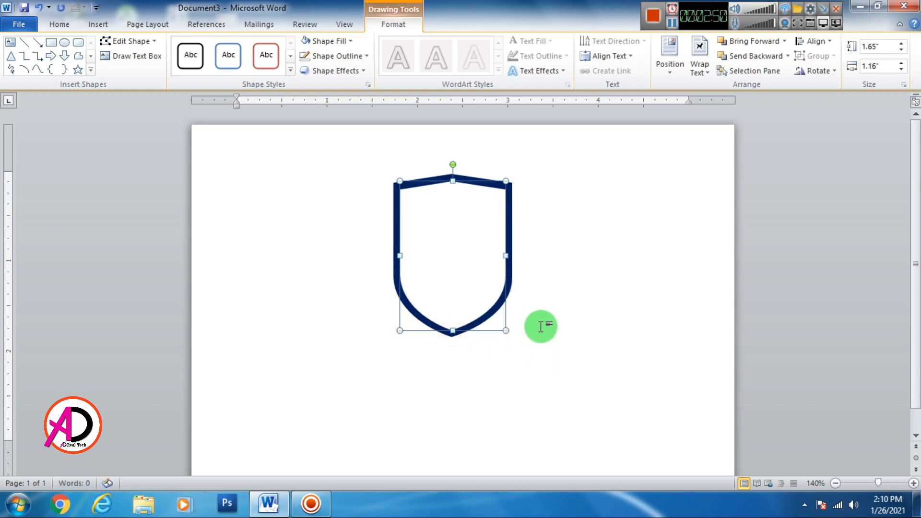
click(542, 325)
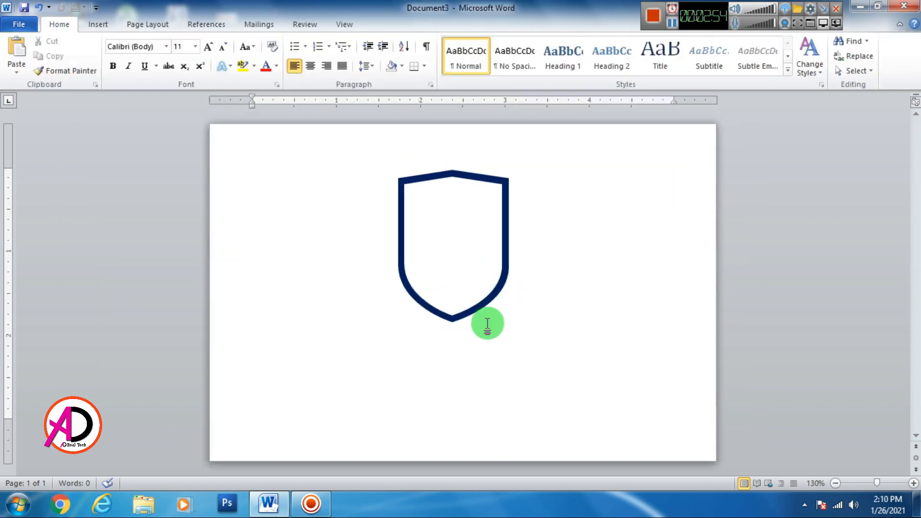
Draw a rectangle about 0.25" high by 2.16" wide across the upper part of the shield
scroll(443, 327, down, 1)
scroll(442, 327, up, 2)
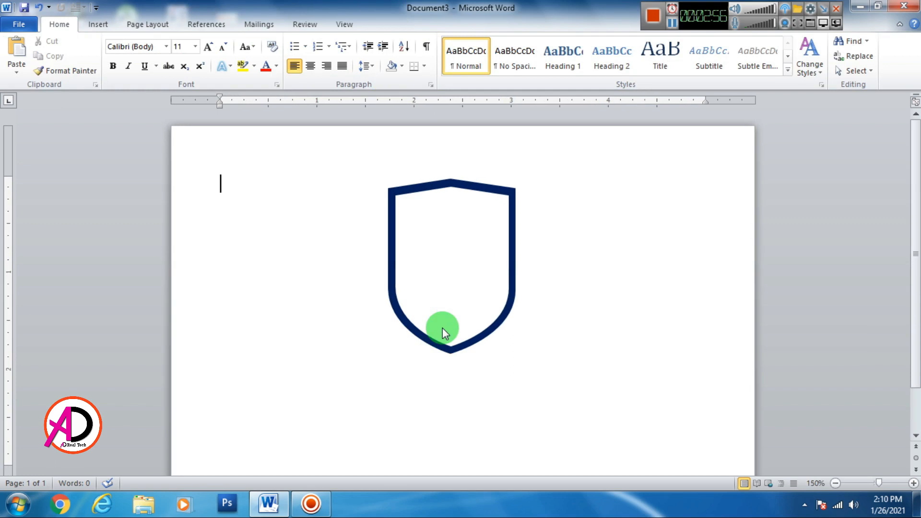
click(104, 25)
click(199, 63)
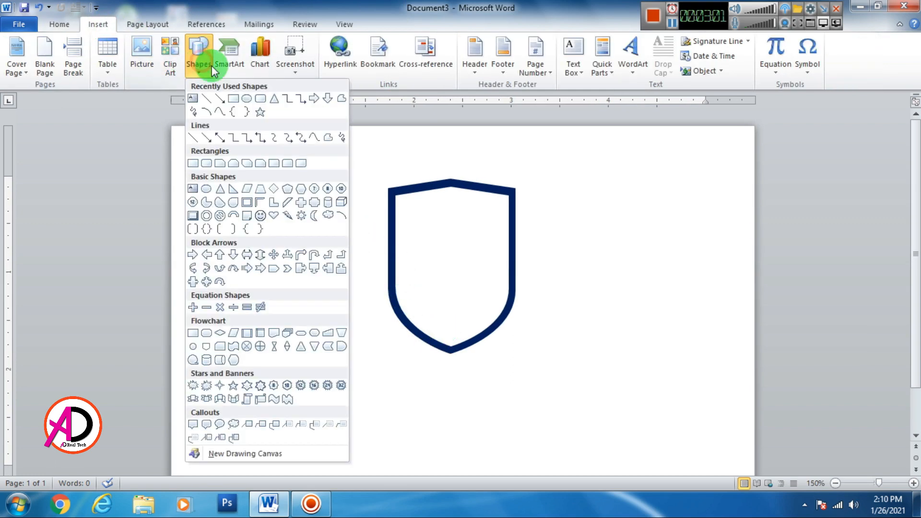
click(232, 97)
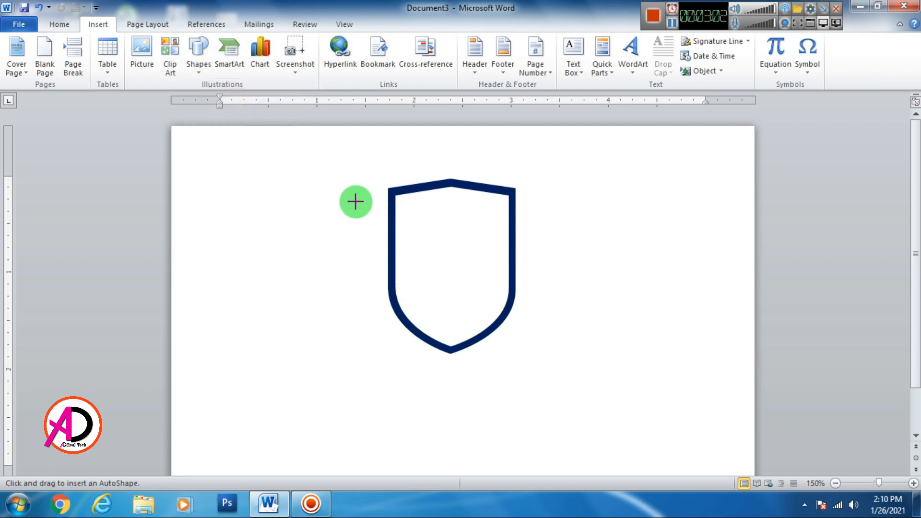
drag(349, 198, 560, 222)
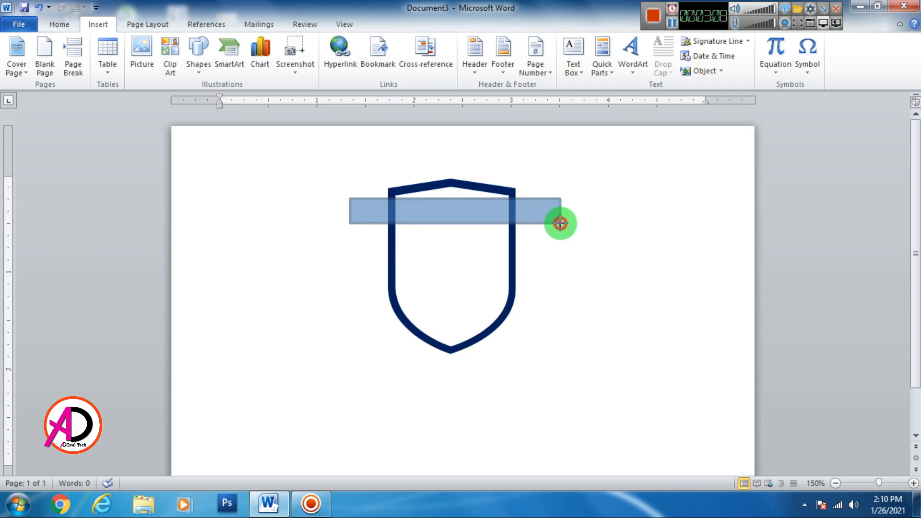
drag(560, 224, 561, 224)
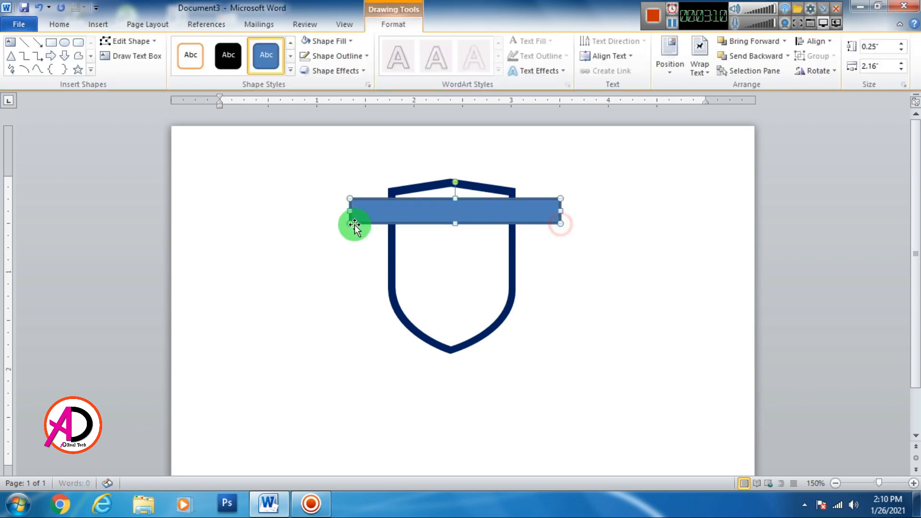
Extend both ends of the rectangle to about 2.59" wide and open its points for editing
click(336, 209)
click(373, 216)
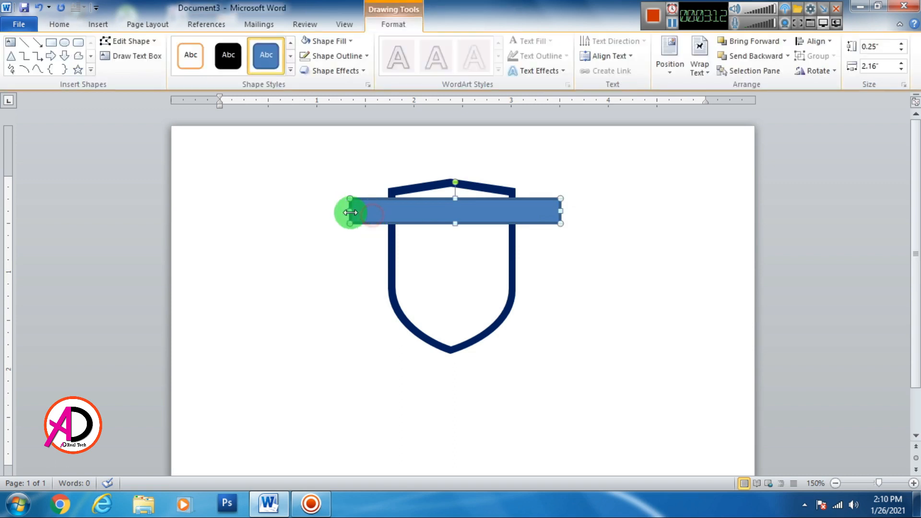
drag(350, 211, 321, 210)
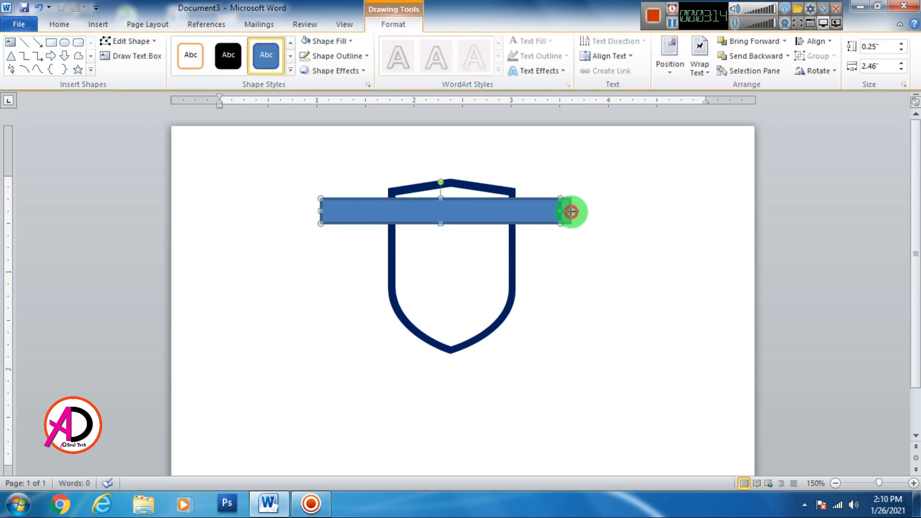
drag(561, 211, 573, 211)
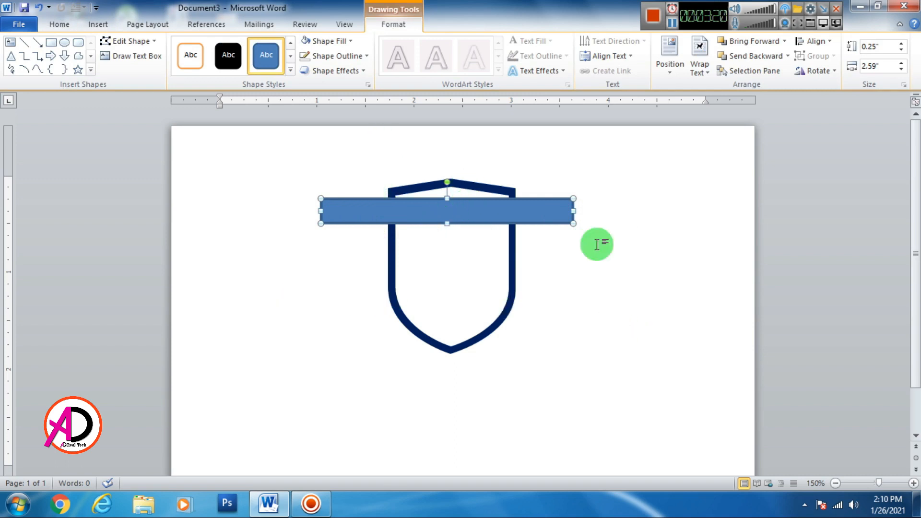
click(132, 41)
click(138, 75)
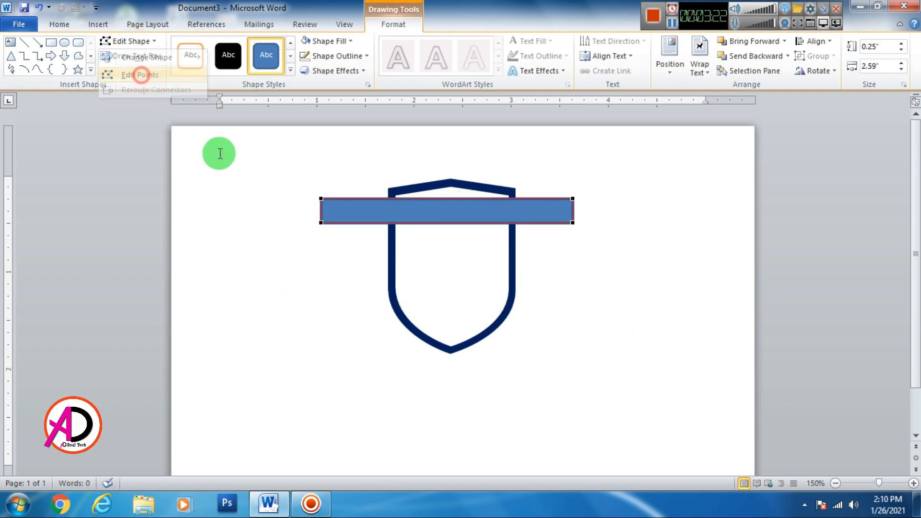
drag(320, 198, 319, 196)
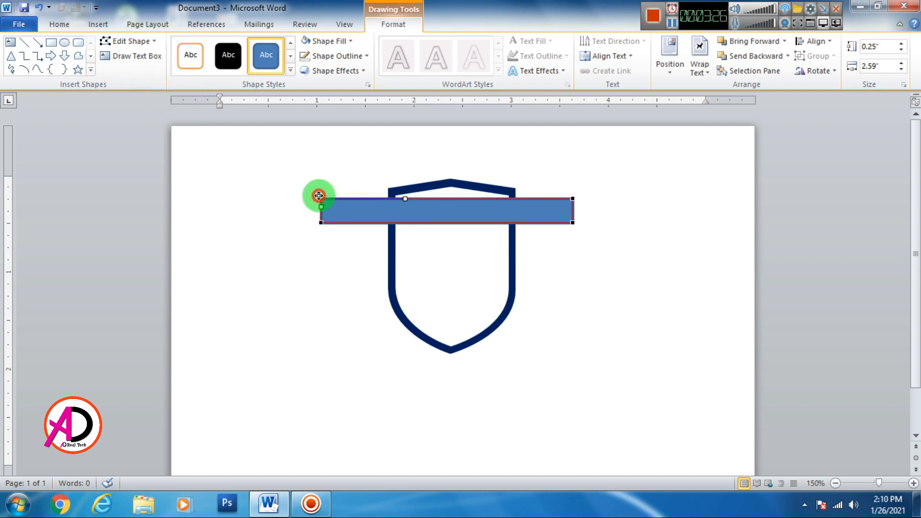
right_click(457, 198)
click(482, 208)
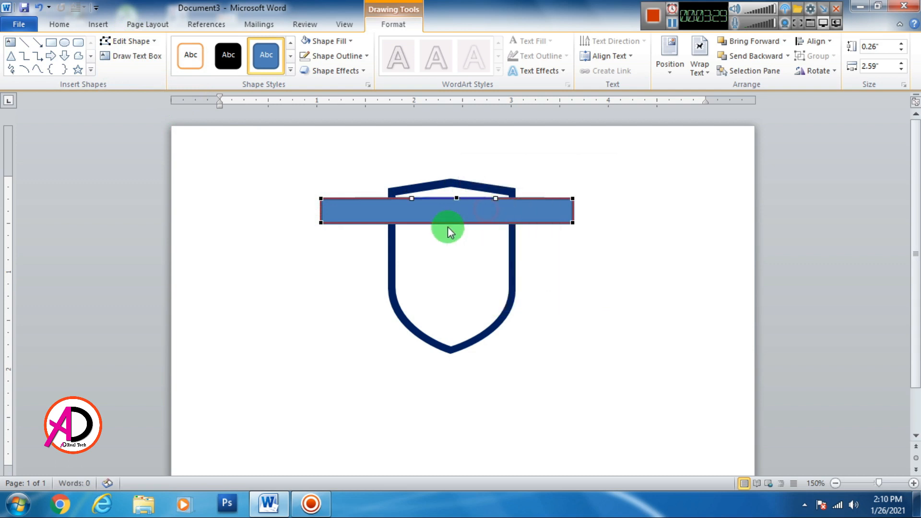
key(ctrl+z)
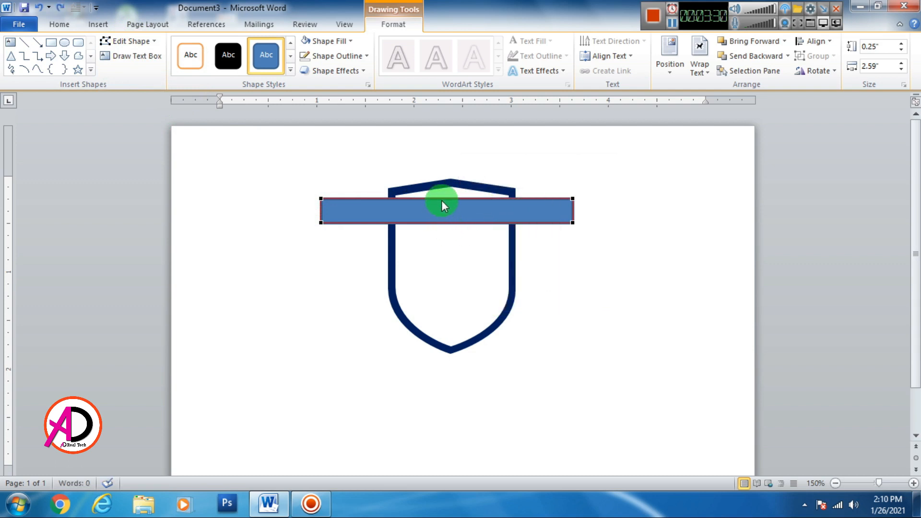
Add a point near the middle of the rectangle's top edge and another near the middle of its bottom edge
right_click(442, 199)
click(454, 206)
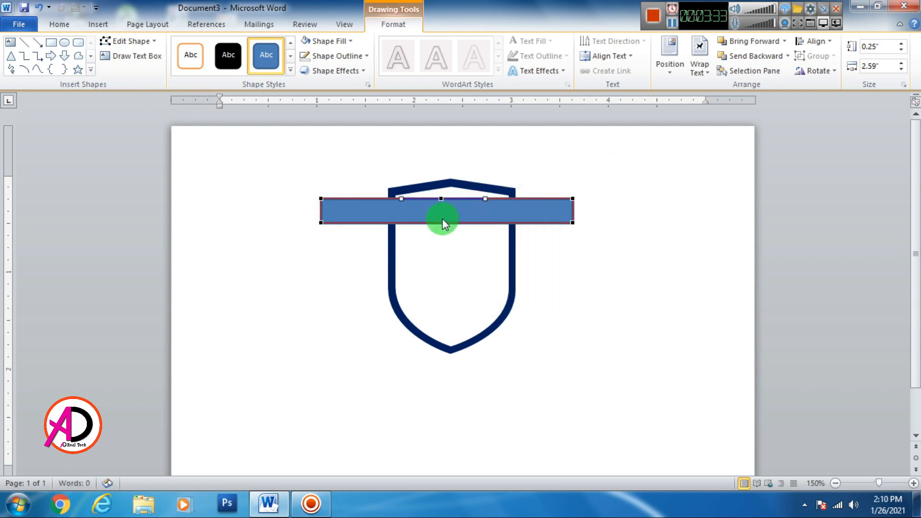
right_click(444, 223)
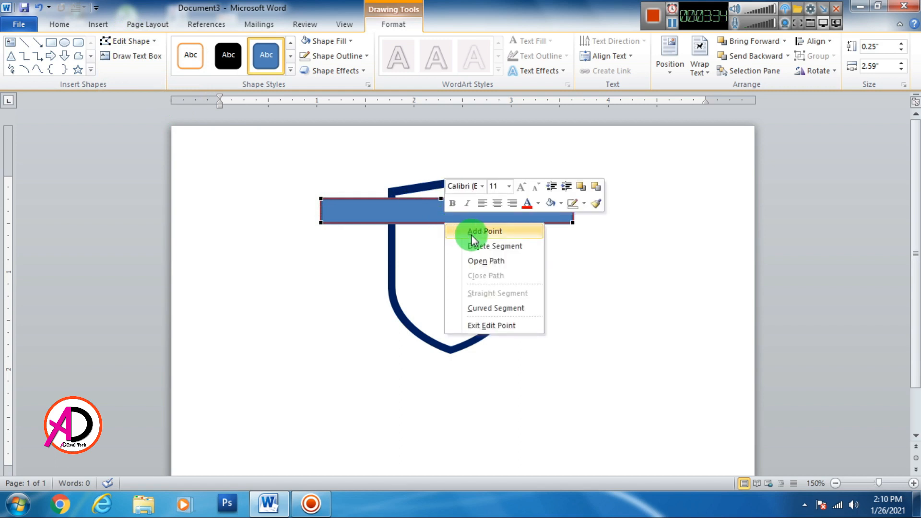
click(472, 230)
Raise the rectangle's four corners above its middle points and pull the lower corners inward, forming a bent banner about 0.37" high
drag(321, 198, 321, 186)
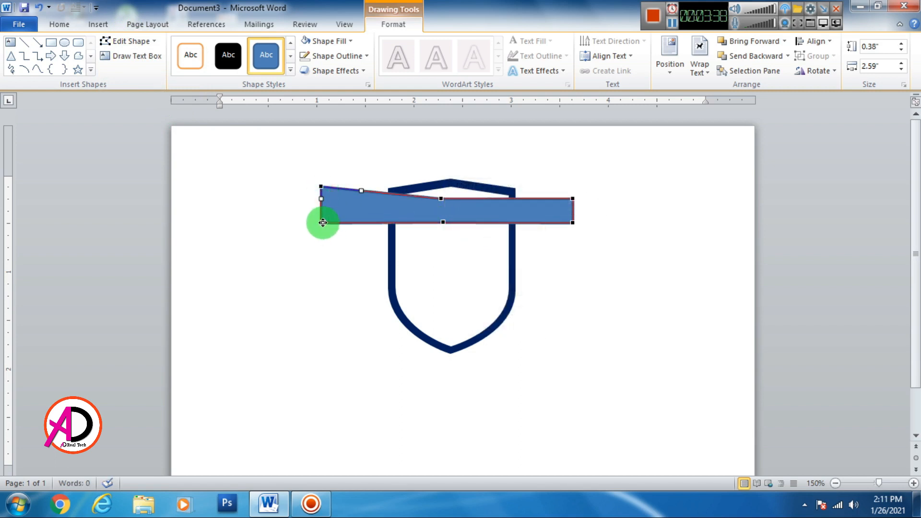
mouse_move(323, 222)
mouse_down()
mouse_move(319, 212)
mouse_move(329, 214)
mouse_up()
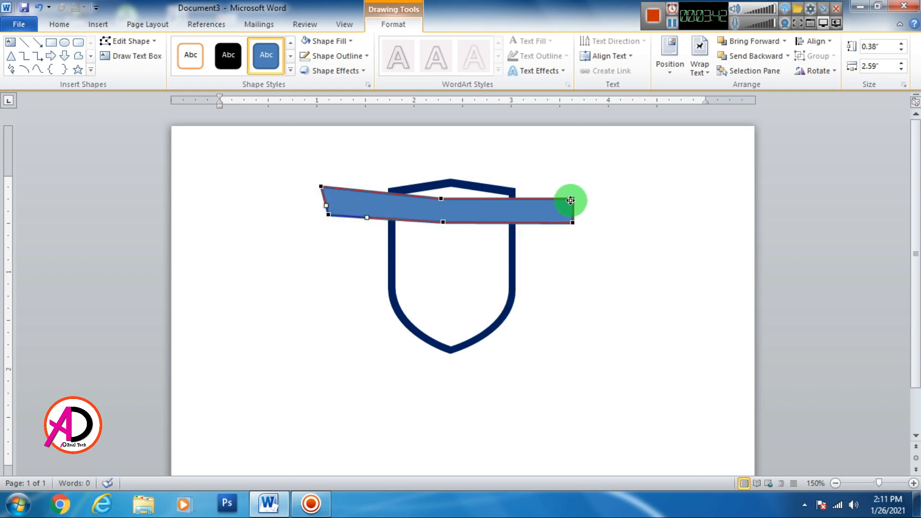
drag(572, 198, 572, 193)
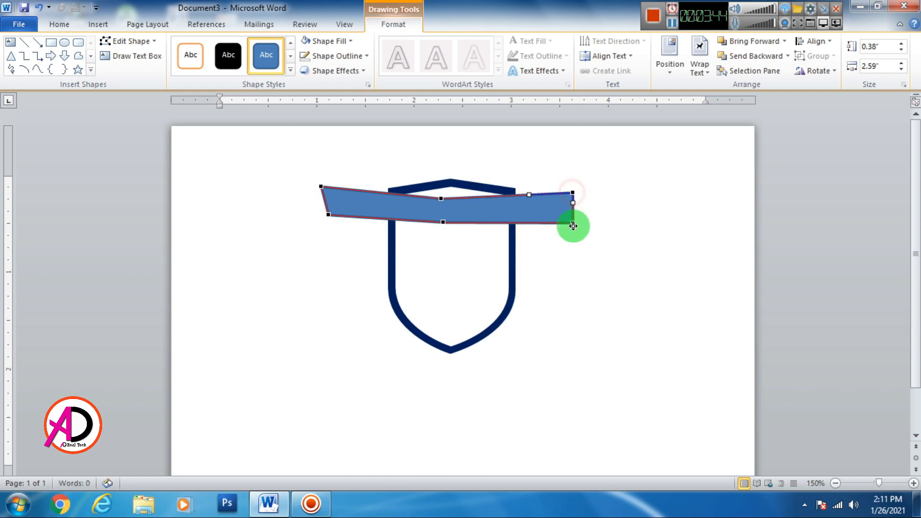
drag(572, 225, 567, 216)
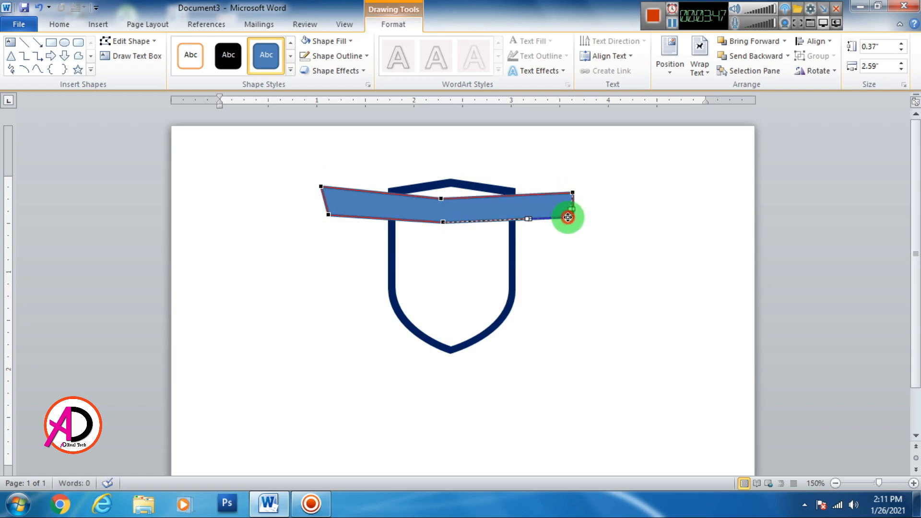
Move the bent banner slightly lower on the shield and give it a dark red fill with no outline
click(582, 247)
mouse_move(480, 210)
mouse_down()
mouse_move(479, 230)
mouse_move(479, 219)
mouse_up()
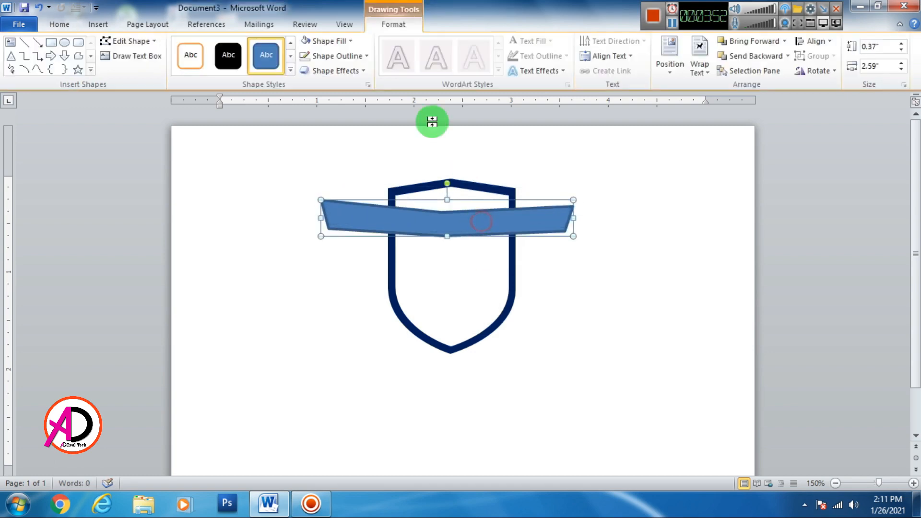
click(305, 42)
click(305, 139)
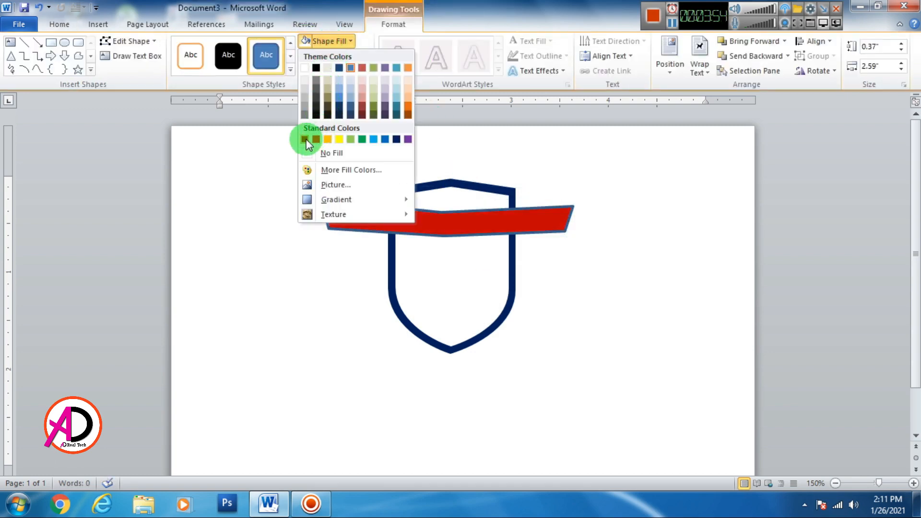
click(330, 57)
click(335, 163)
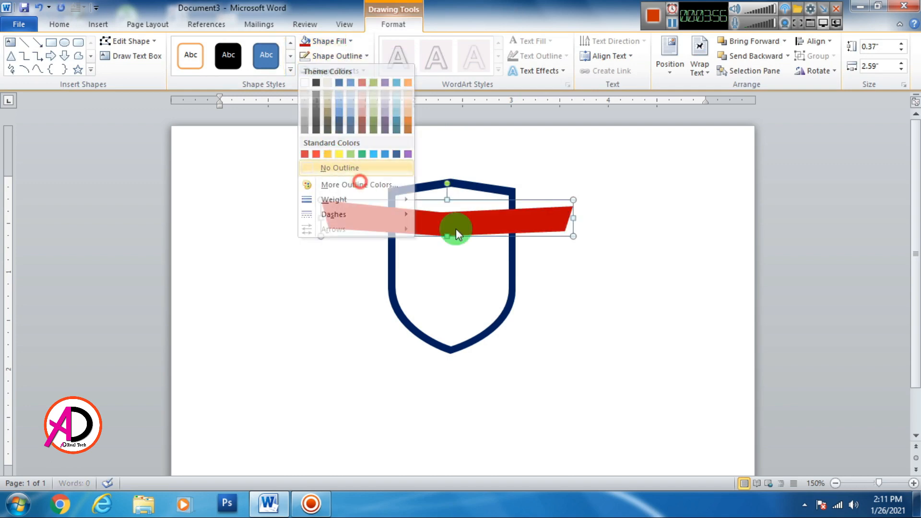
click(754, 56)
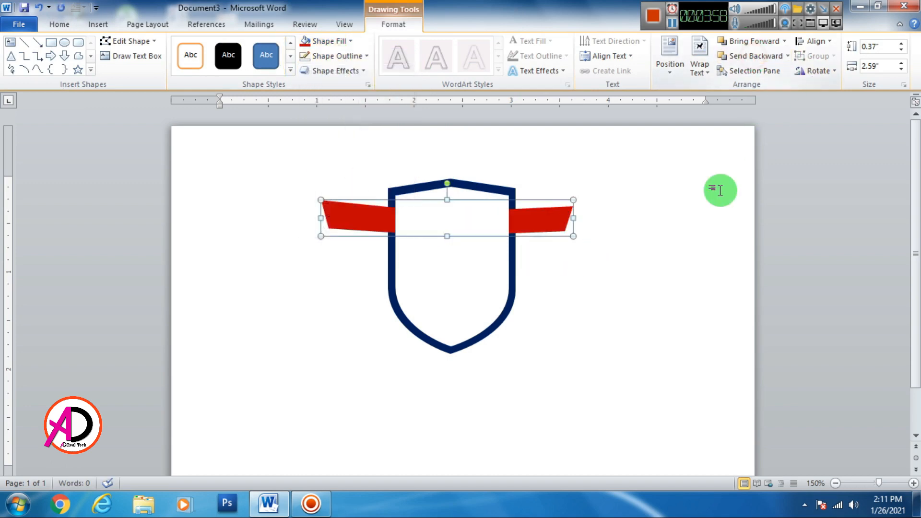
click(744, 55)
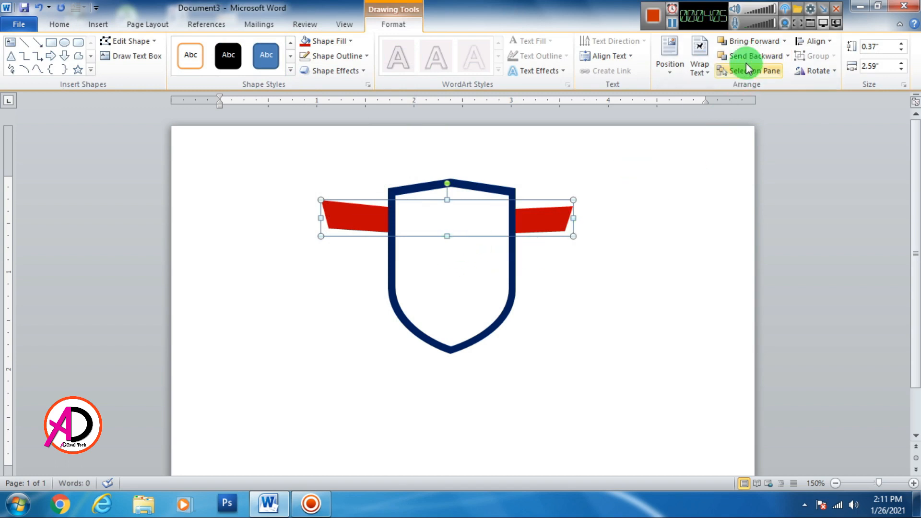
click(753, 41)
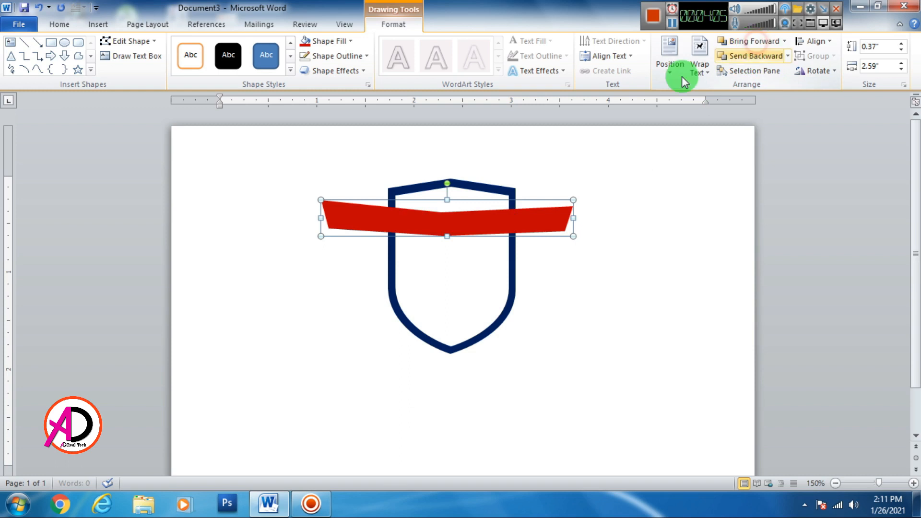
Lower the banner's two middle points to deepen its bend, making the shape about 0.42" high
click(127, 41)
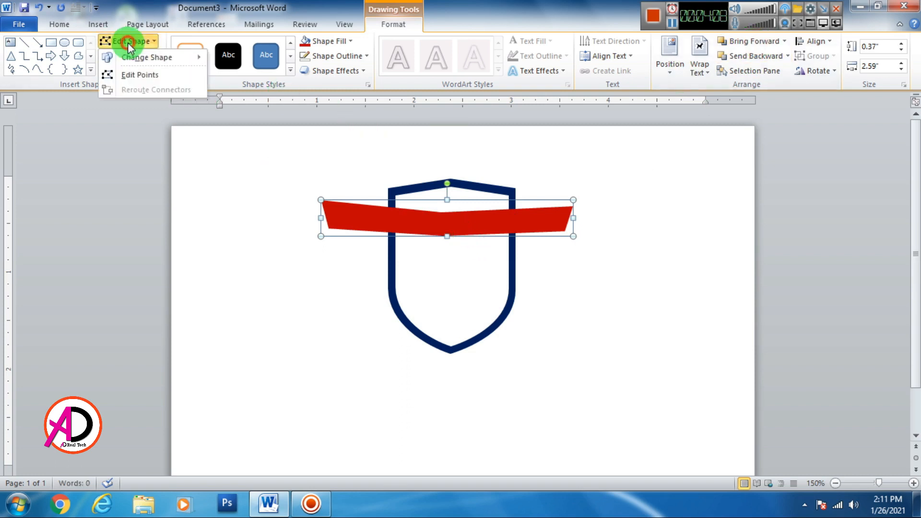
click(144, 74)
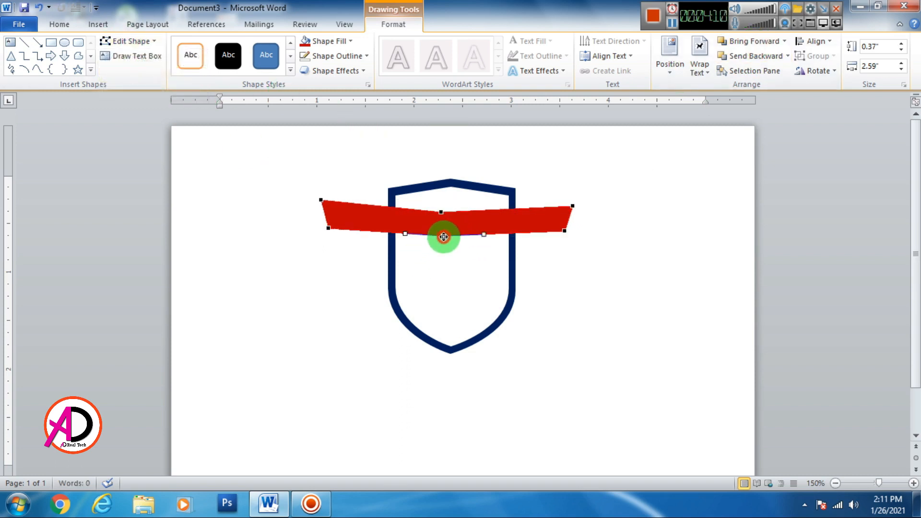
drag(443, 236, 443, 241)
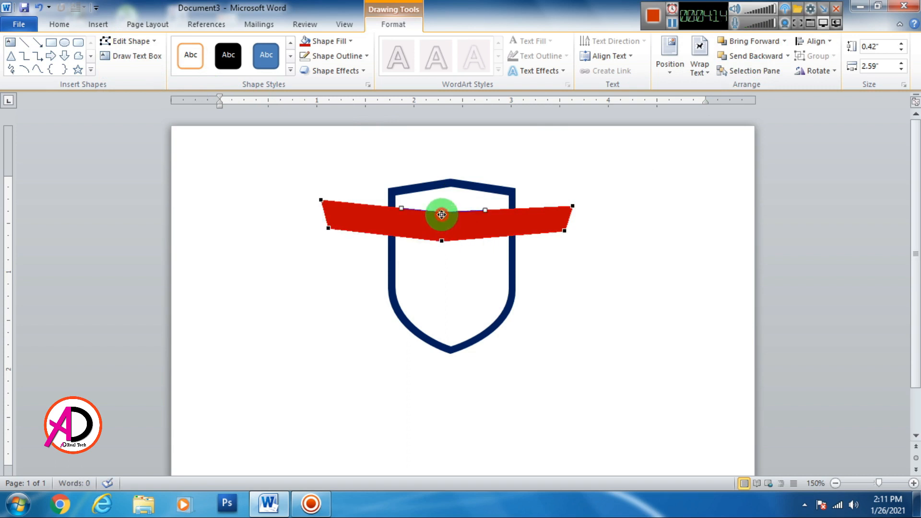
drag(441, 215, 439, 217)
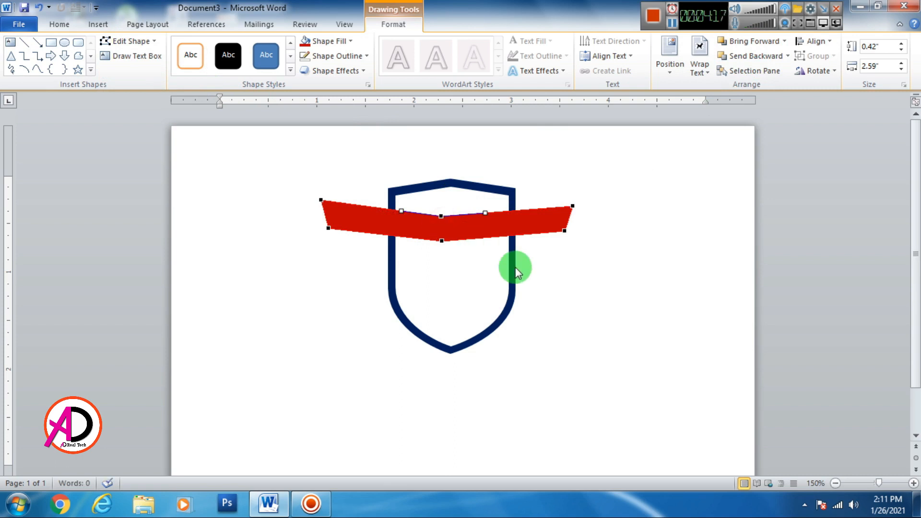
click(556, 278)
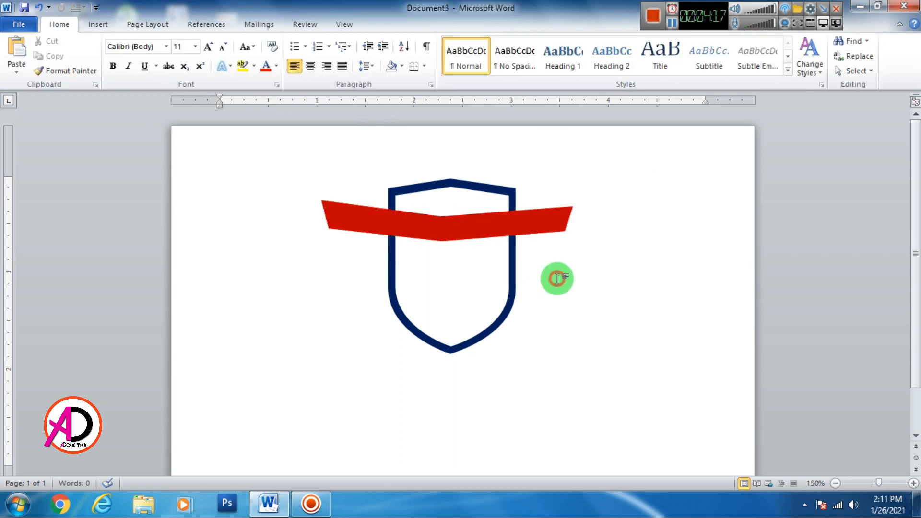
Duplicate the red banner and place the copy just below the first one, centred on the shield
click(485, 235)
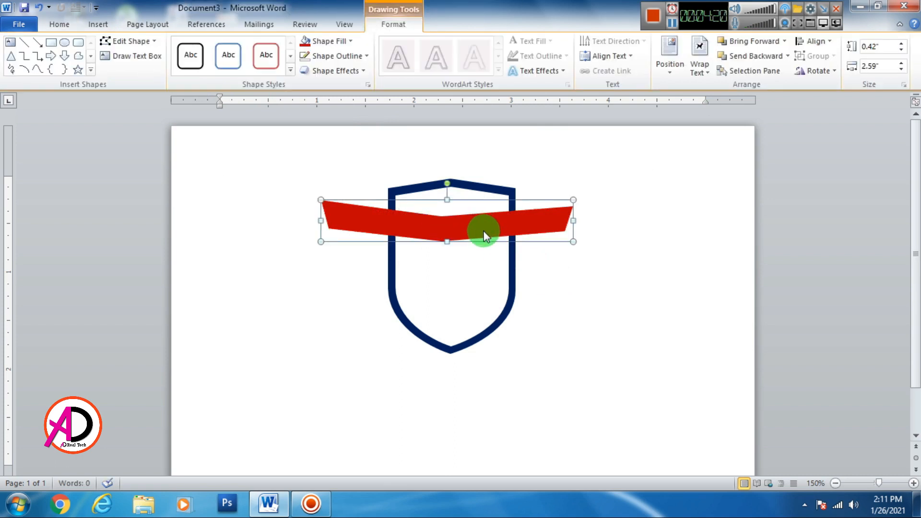
key(ctrl+d)
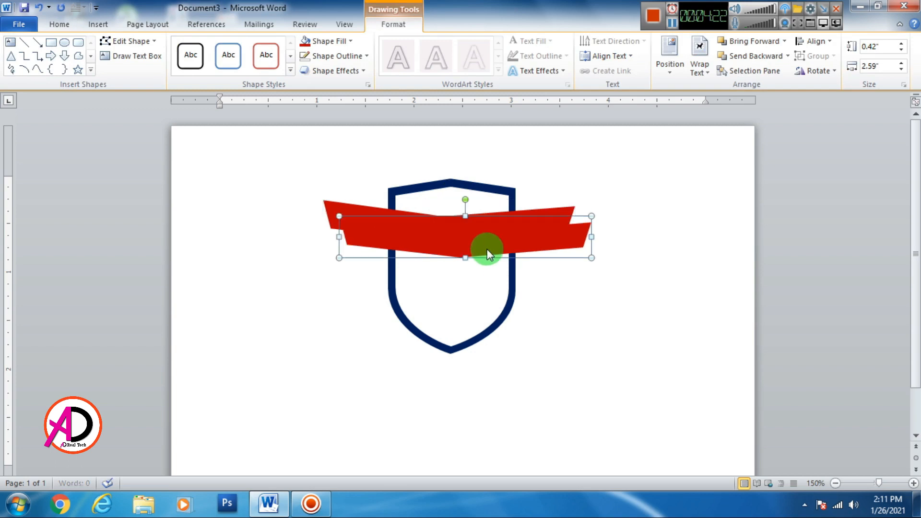
drag(485, 247, 482, 263)
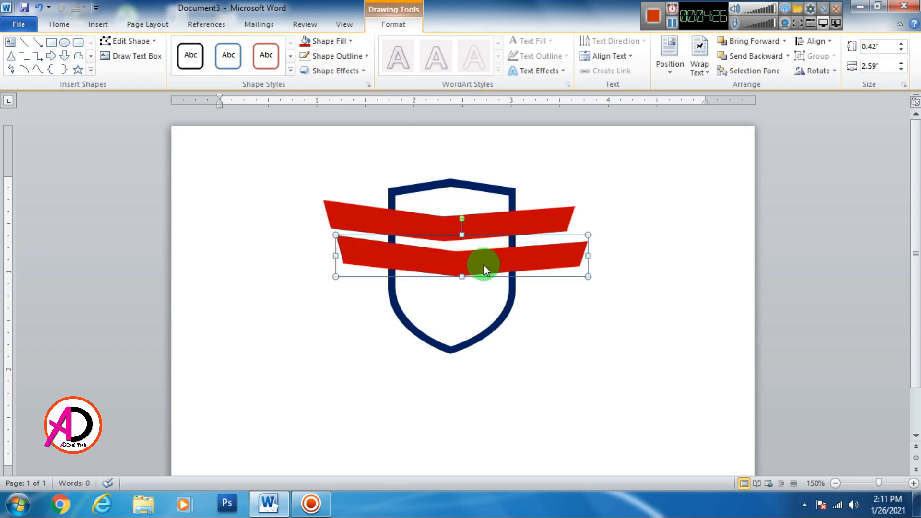
key(ctrl+Left)
key(ctrl+Left)
key(ctrl+Left)
key(ctrl+Left)
key(ctrl+Left)
key(ctrl+Left)
key(ctrl+Left)
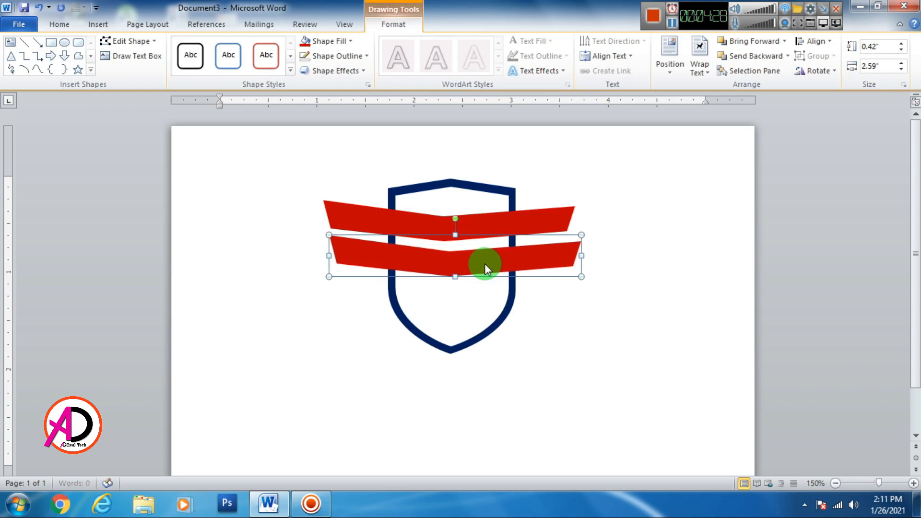
key(ctrl+Left)
key(ctrl+Left)
key(ctrl+Left)
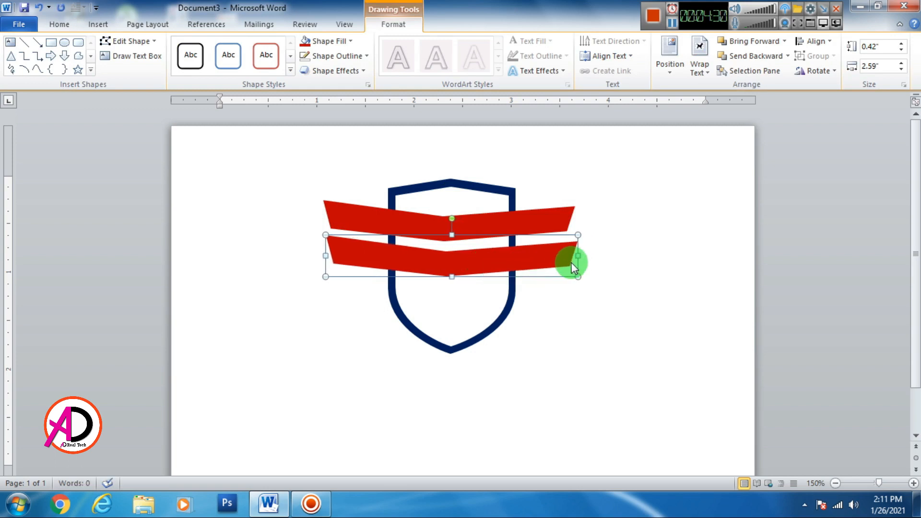
Pull in both ends of the second banner to make it about 2.38" wide
drag(576, 257, 566, 257)
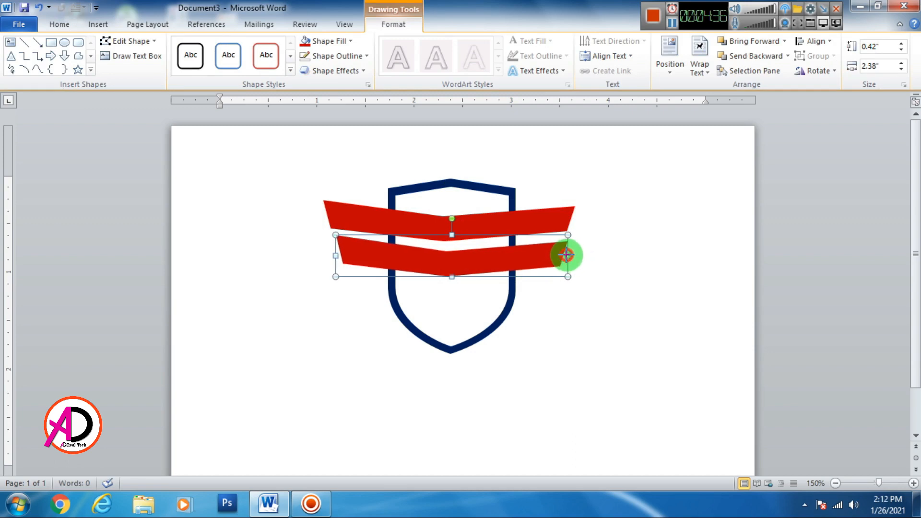
key(ctrl+f)
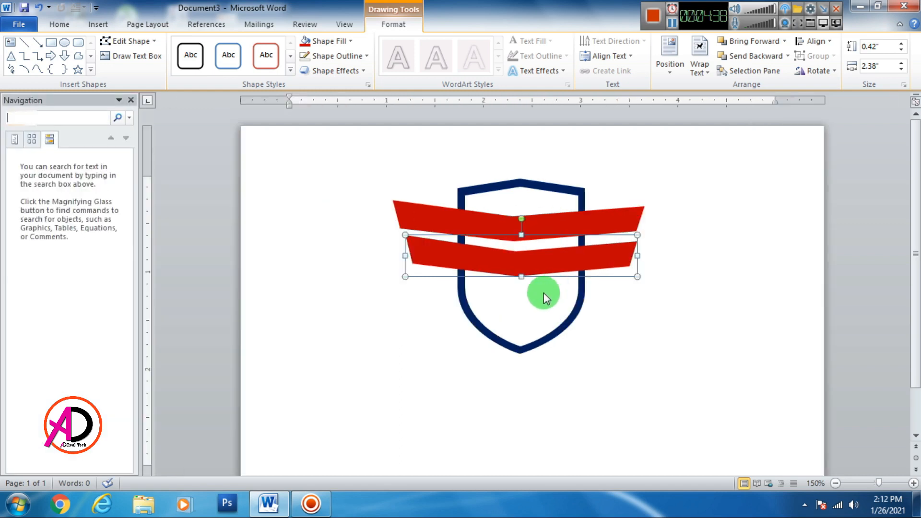
click(130, 100)
Duplicate the second banner and place the copy just below it, centred on the shield
key(ctrl+d)
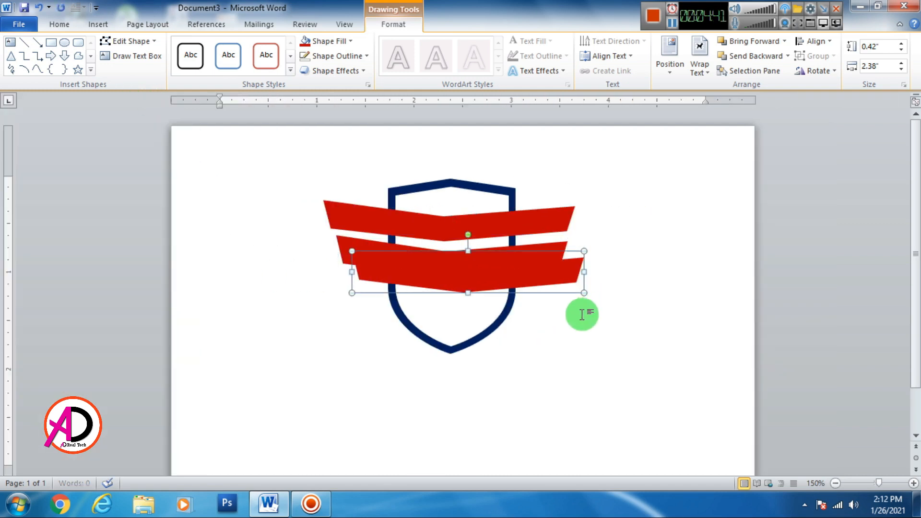
drag(528, 283, 519, 298)
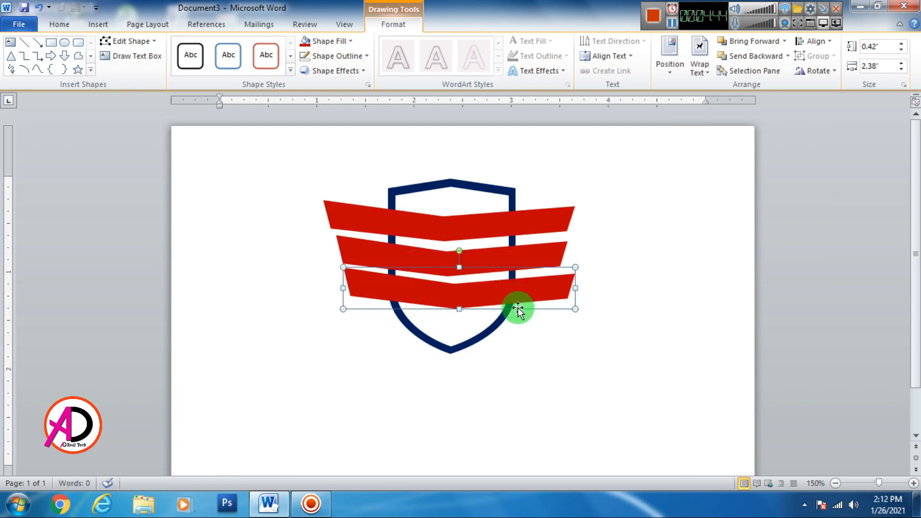
key(ctrl+z)
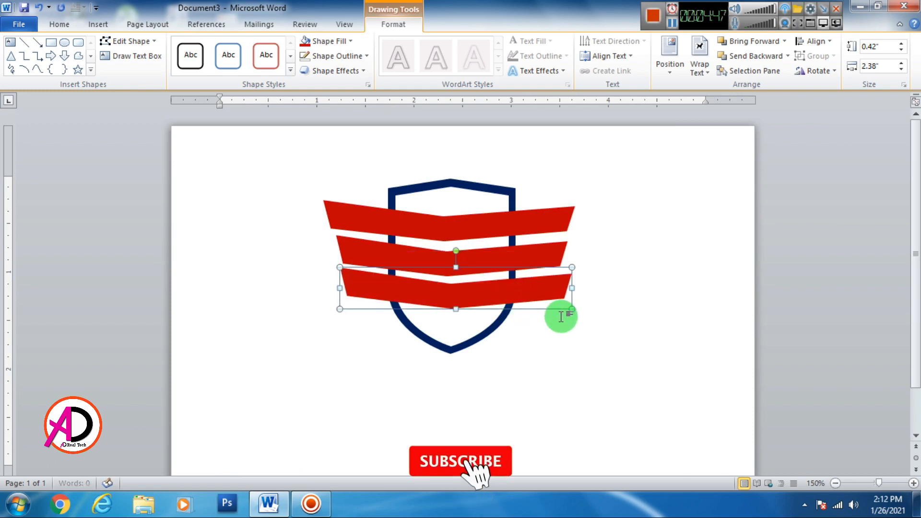
key(Left)
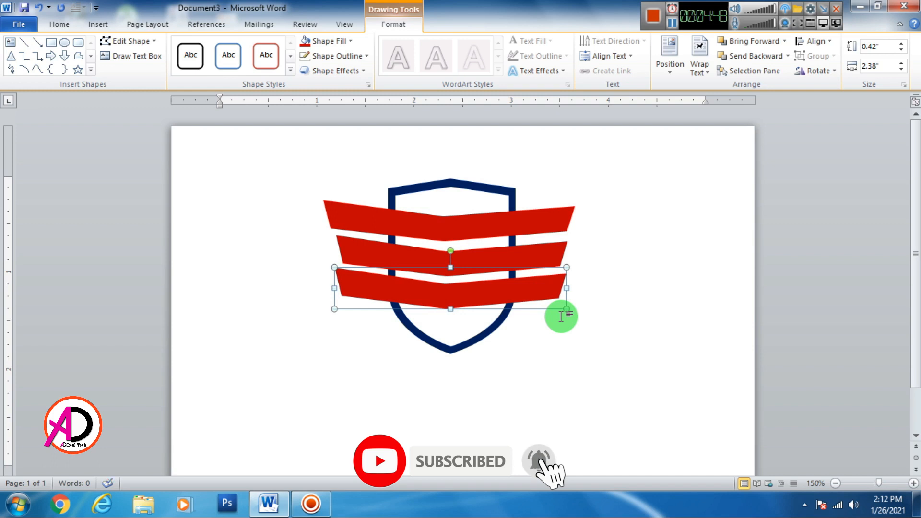
Narrow the third banner from both ends to about 2.21" wide and fine-tune its vertical spacing below the second
drag(567, 290, 561, 290)
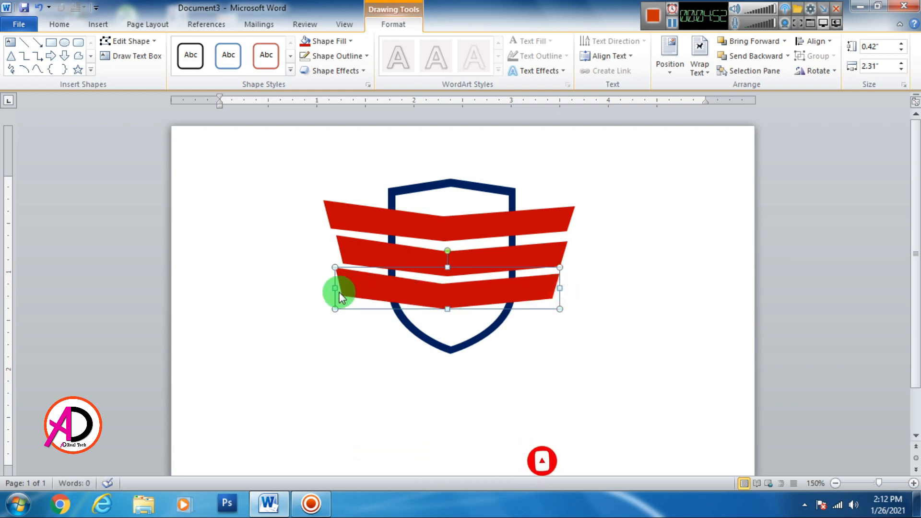
drag(345, 286, 345, 288)
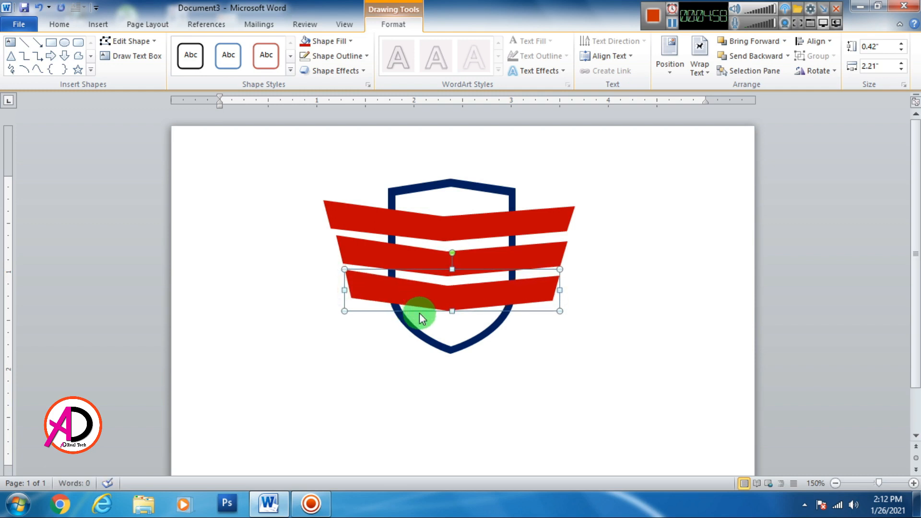
key(ctrl+Up)
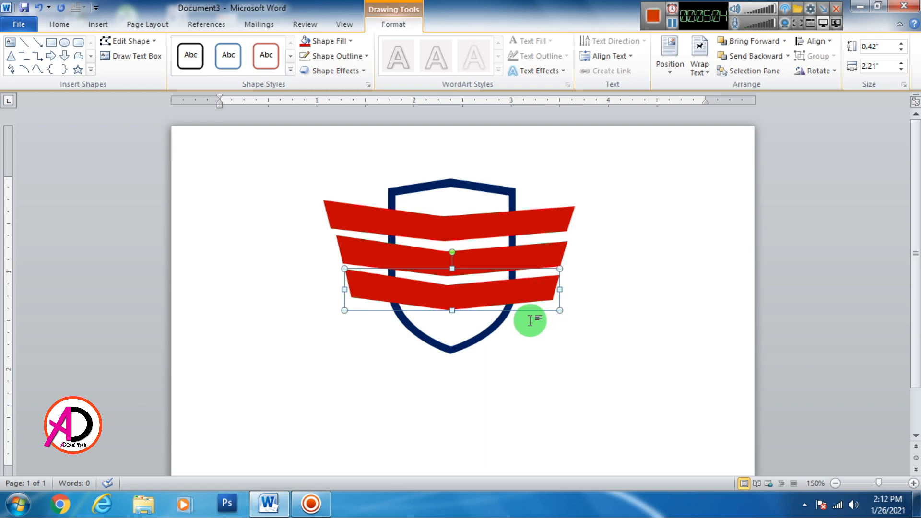
Paste a fourth banner copied from the third, and shift the three existing banners slightly up the shield
key(ctrl+c)
key(ctrl+v)
click(468, 223)
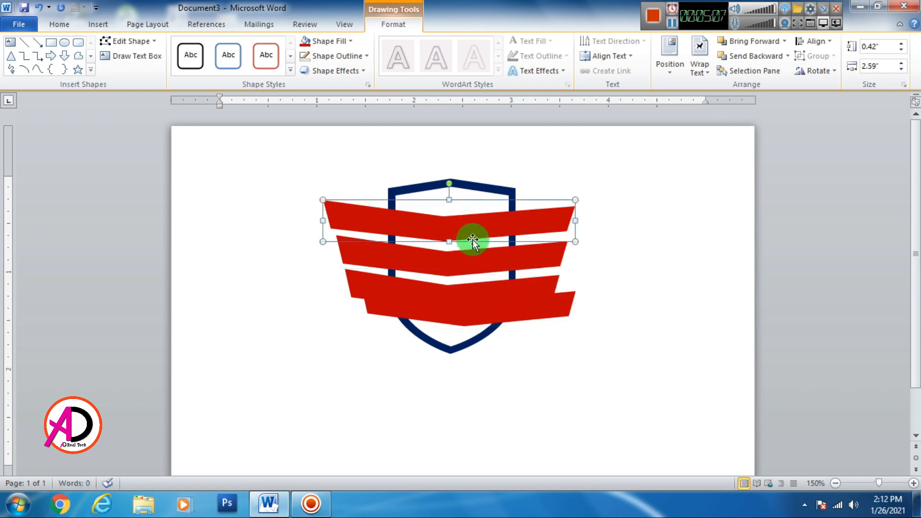
click(467, 258)
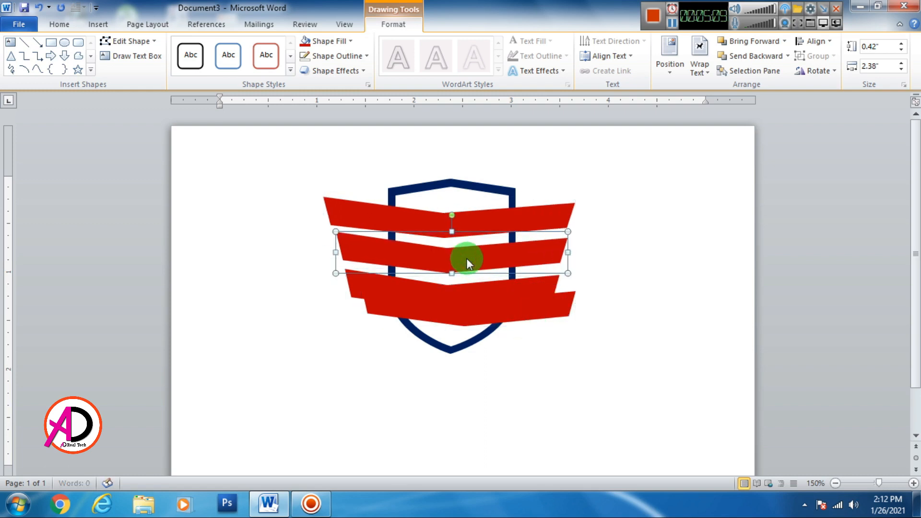
click(458, 284)
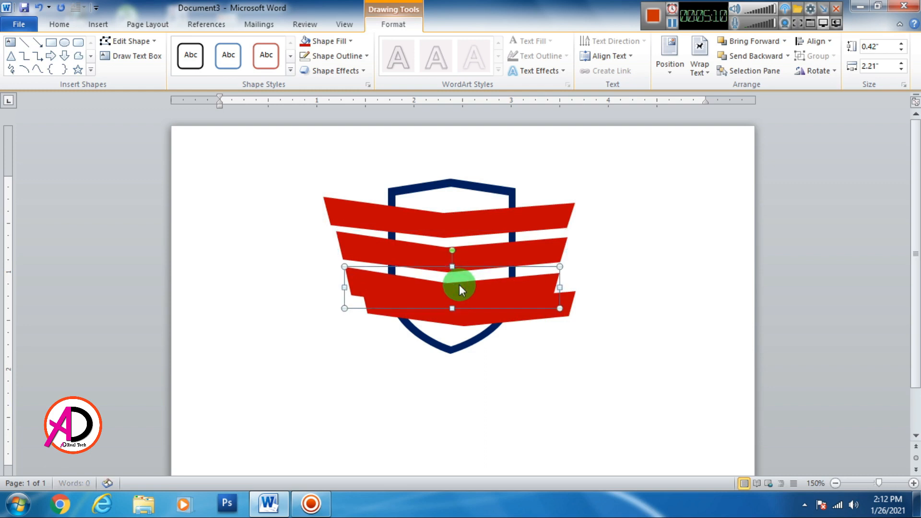
Try the fourth banner slightly lower, and delete it so only three banners cross the shield
click(460, 298)
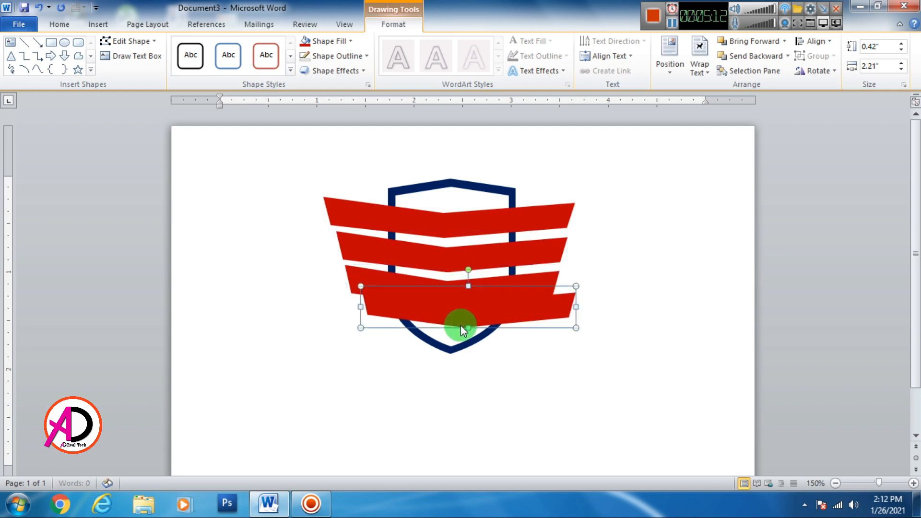
key(Down)
key(Down)
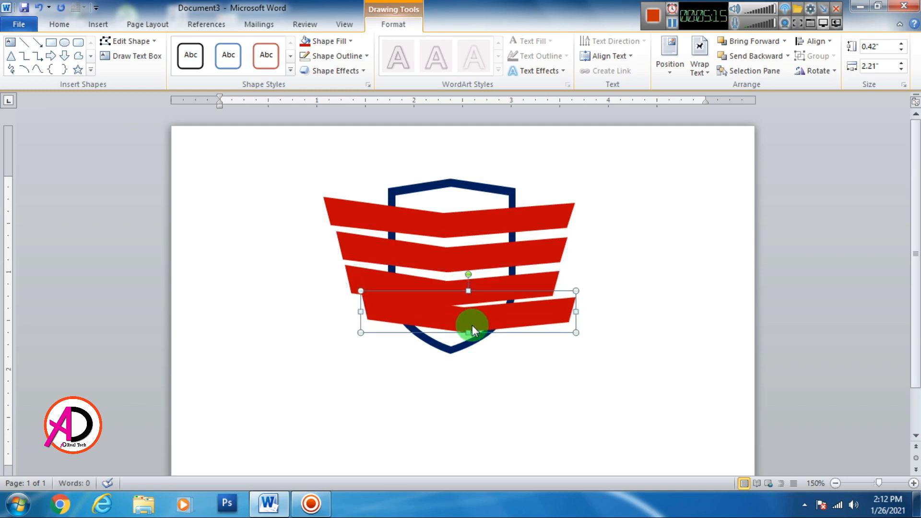
key(Delete)
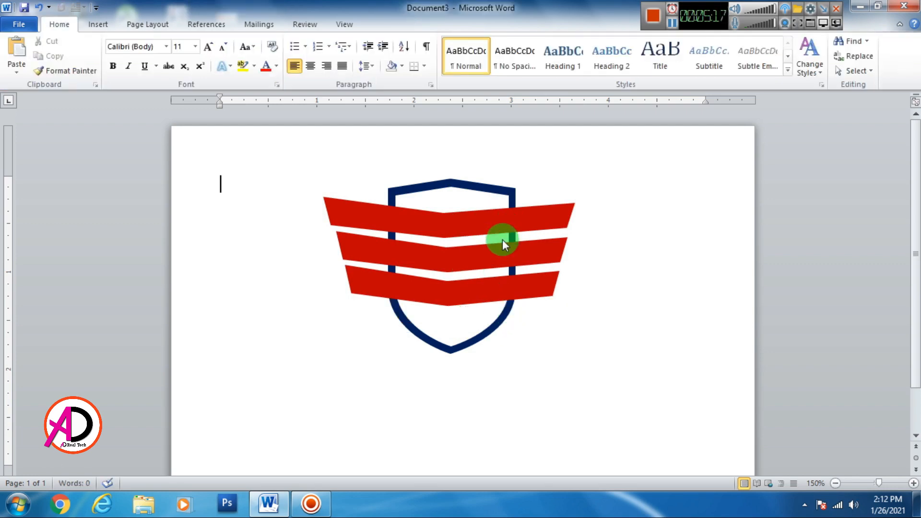
Select all three red banners together and send them behind the shield so they form wings on both sides
click(505, 225)
shift+click(495, 256)
shift+click(486, 287)
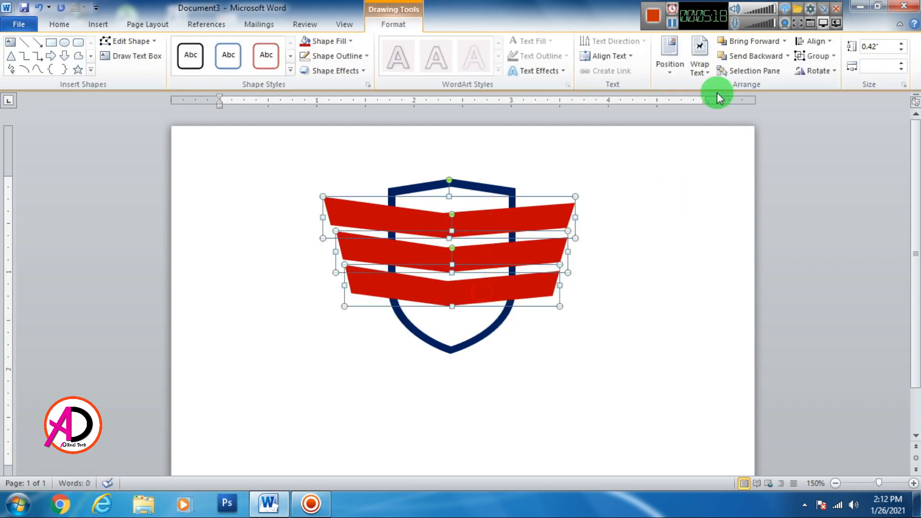
click(755, 56)
click(672, 255)
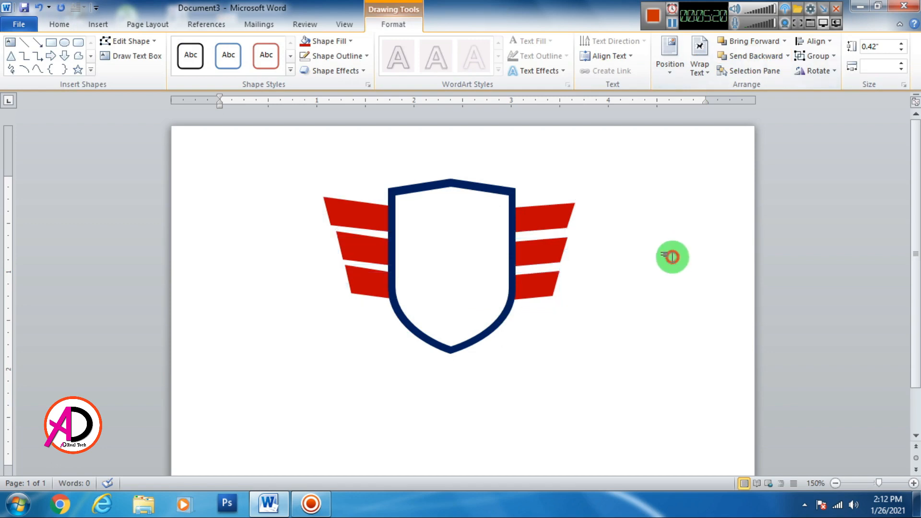
Nudge the second and third red banners slightly to the left behind the shield
scroll(582, 288, down, 4)
scroll(583, 291, up, 4)
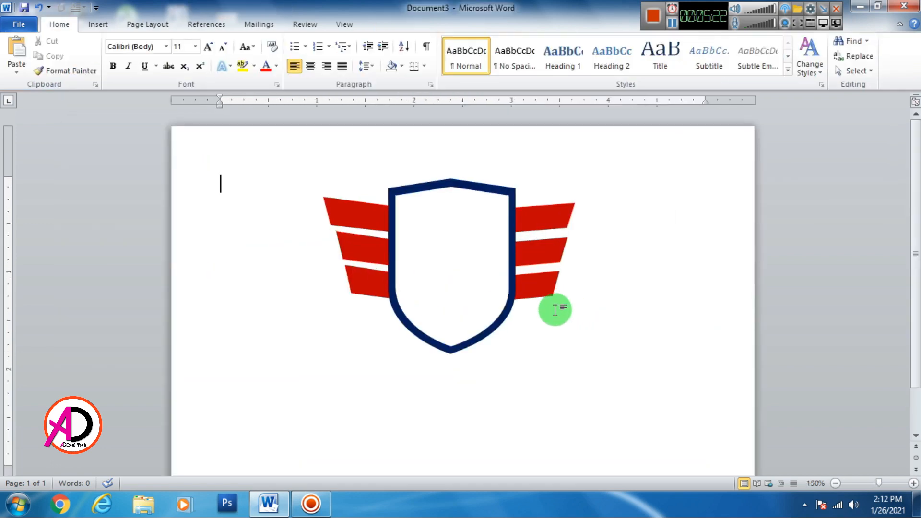
click(538, 254)
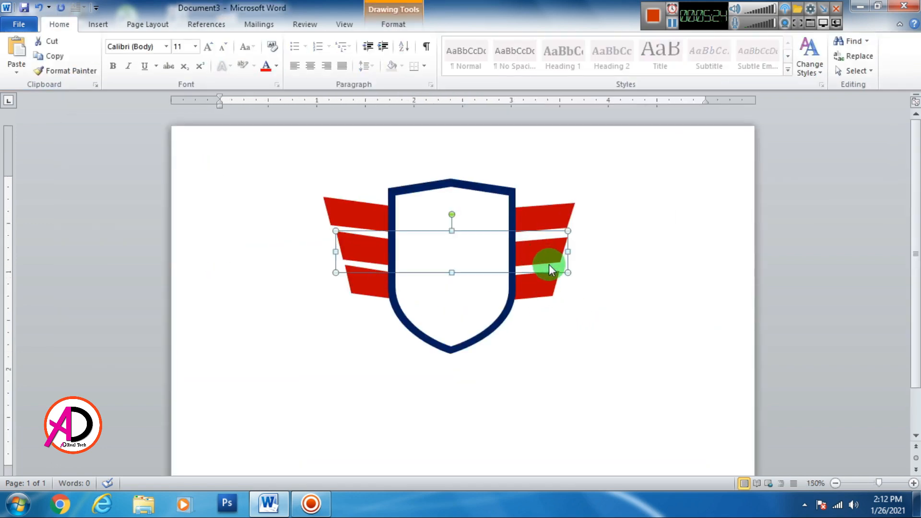
click(624, 285)
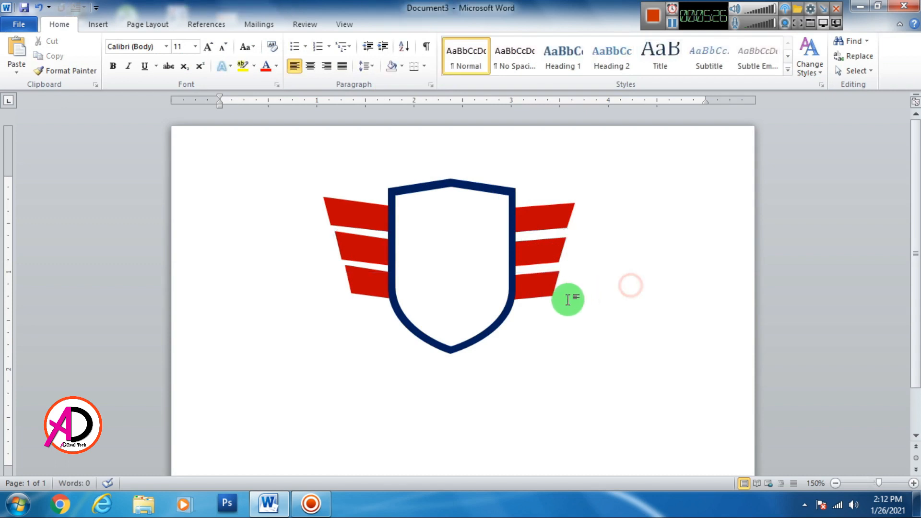
click(557, 273)
click(538, 291)
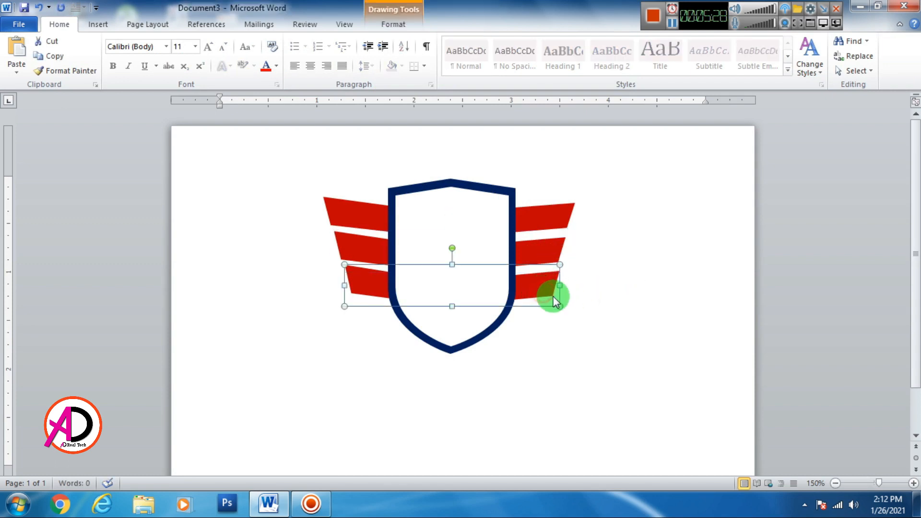
key(ctrl+Left)
key(ctrl+Left)
key(ctrl+Left)
click(588, 302)
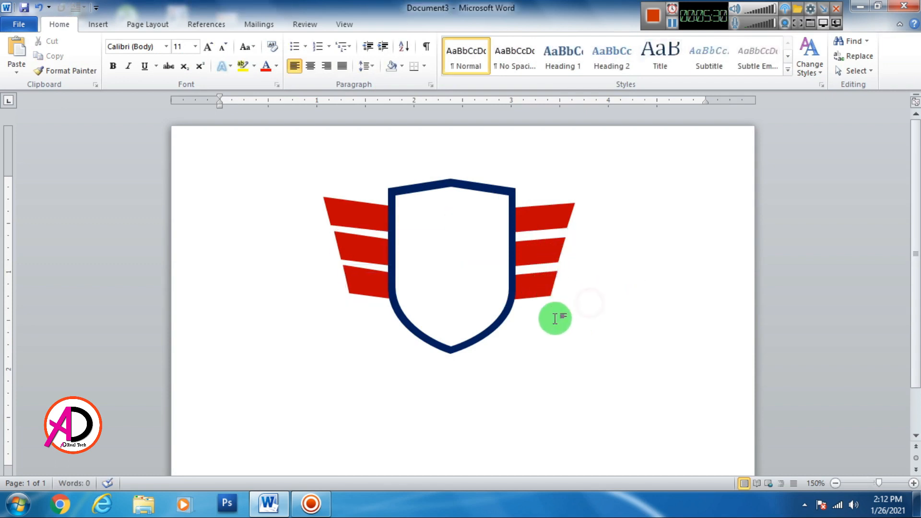
Edit the top banner's points to raise the upper corner of its right wing slightly
scroll(542, 317, up, 1)
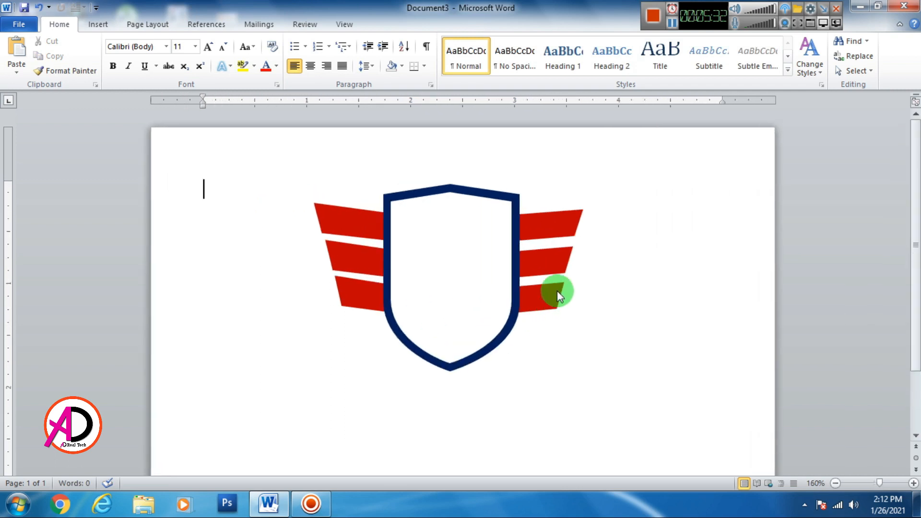
click(553, 235)
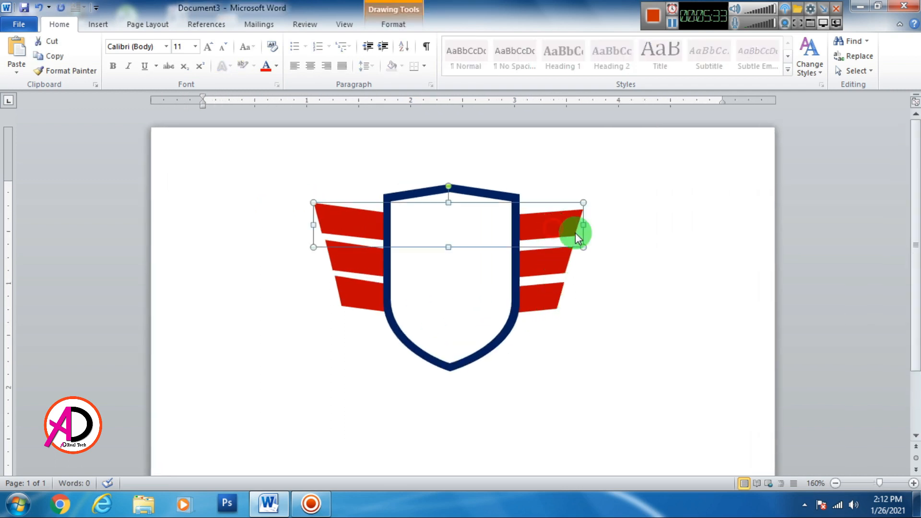
click(403, 30)
click(127, 41)
click(137, 76)
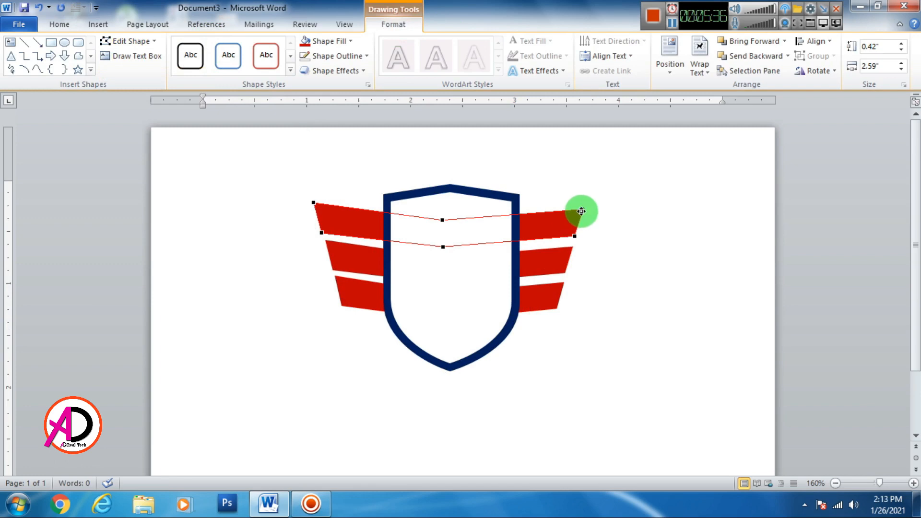
drag(582, 207, 582, 206)
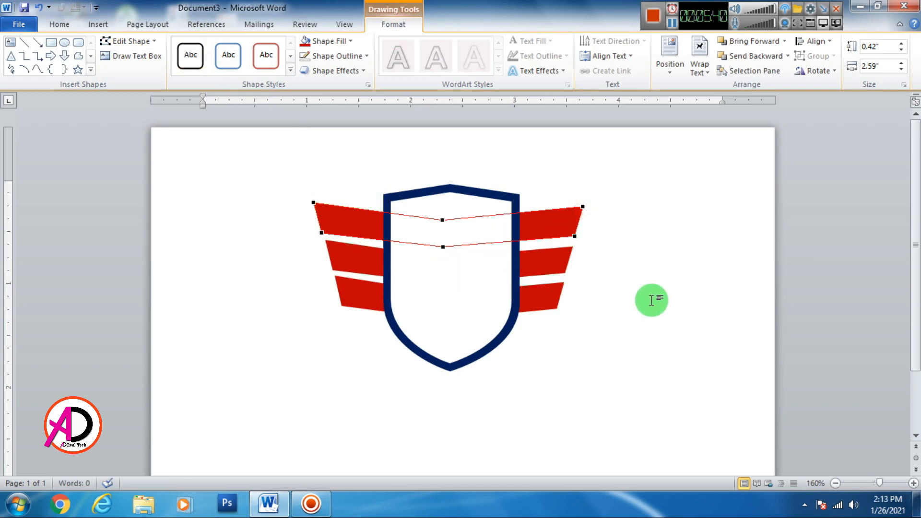
click(652, 301)
Try to raise the upper corner of the second banner's right wing by editing its points, and undo the attempt
click(549, 266)
click(393, 24)
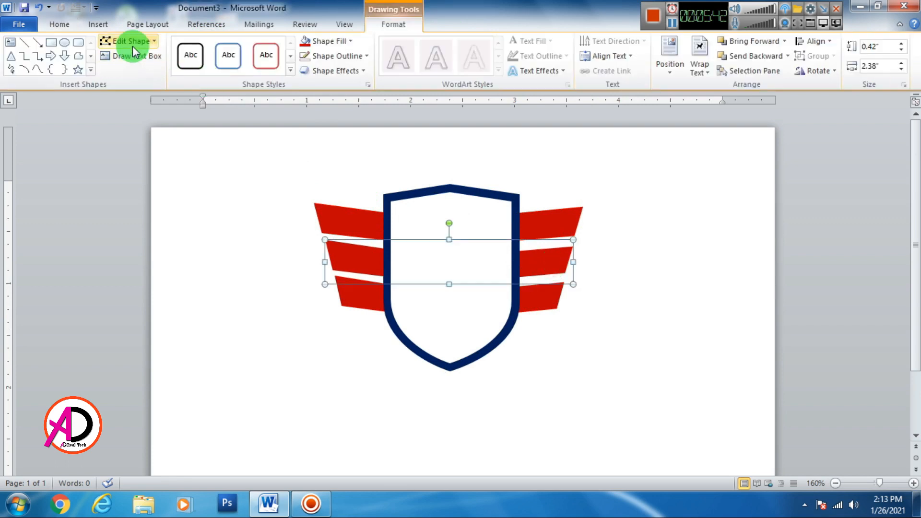
click(130, 41)
click(137, 76)
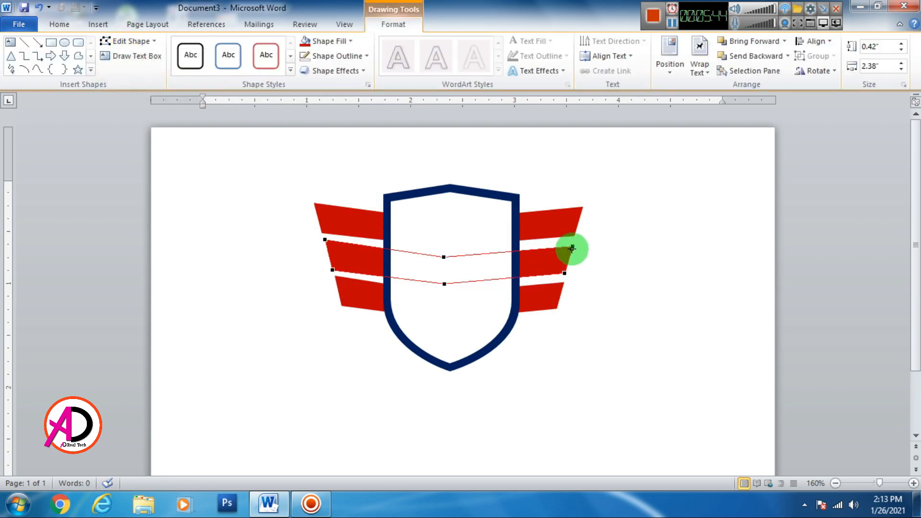
drag(572, 247, 572, 246)
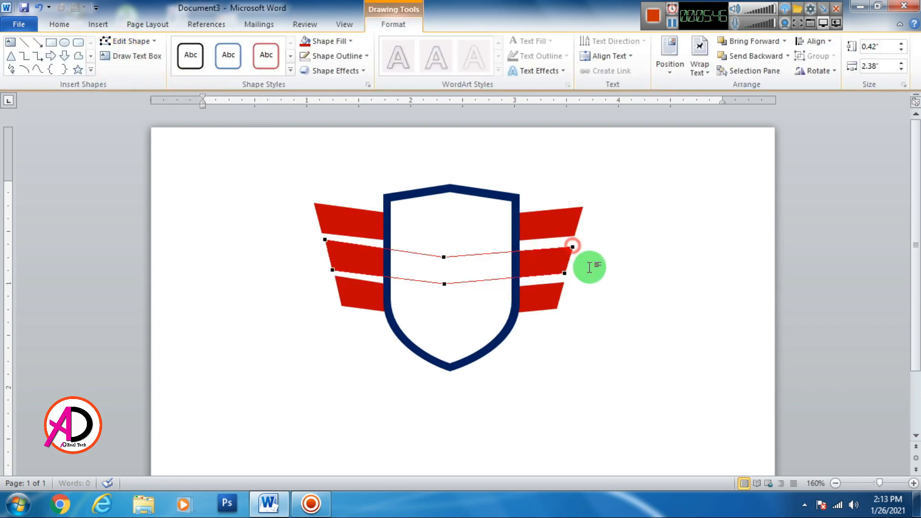
scroll(605, 300, up, 4)
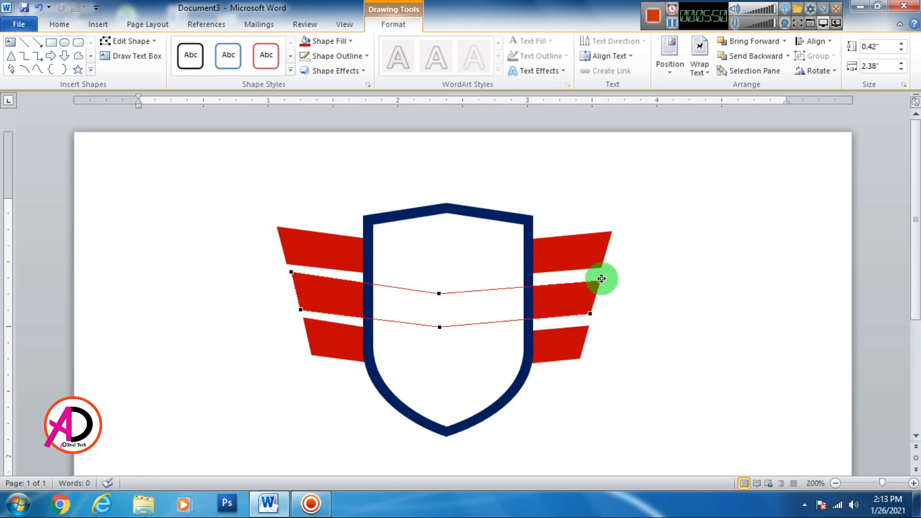
drag(602, 282, 600, 278)
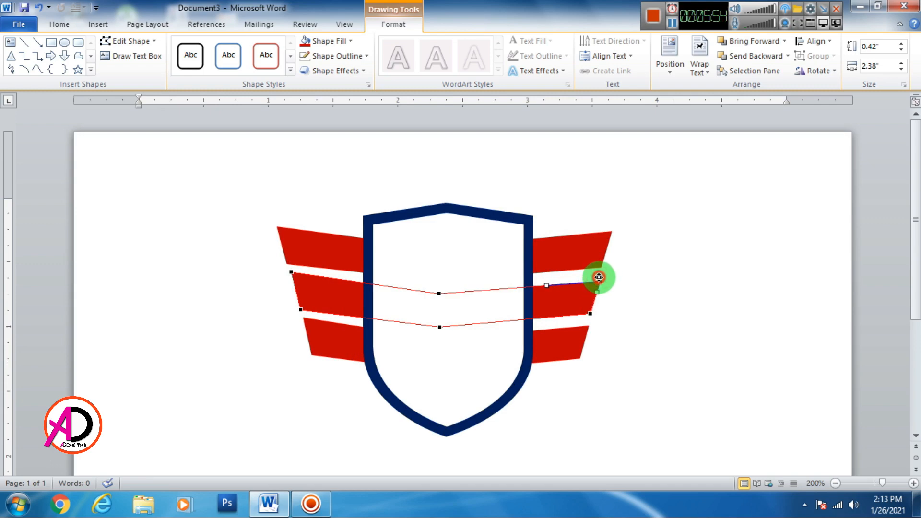
triple_click(599, 277)
click(667, 327)
key(ctrl+z)
Edit the second banner's points to lift the upper corner of its right wing slightly
scroll(594, 319, up, 6)
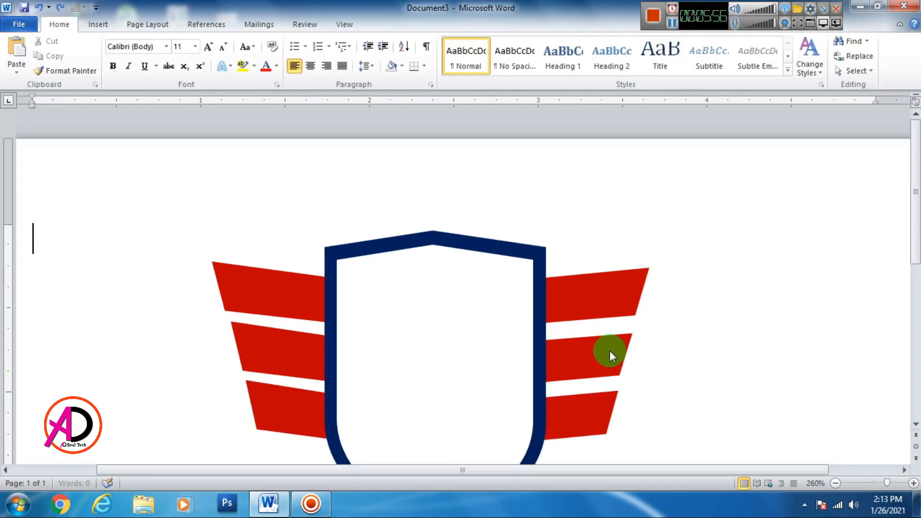
click(610, 351)
click(393, 24)
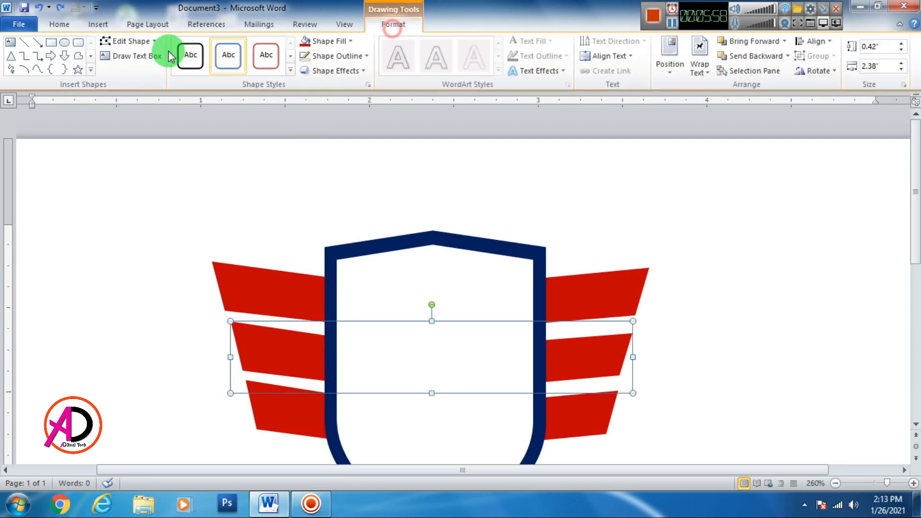
click(127, 41)
click(126, 76)
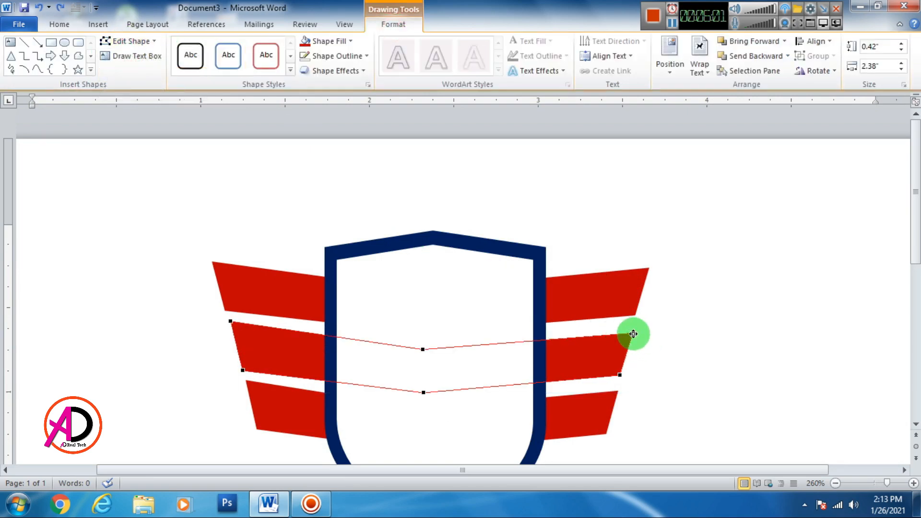
drag(633, 330, 631, 330)
click(651, 346)
Stretch the left ends of the second and third banners slightly outward, making the third about 2.23" wide
scroll(638, 345, down, 5)
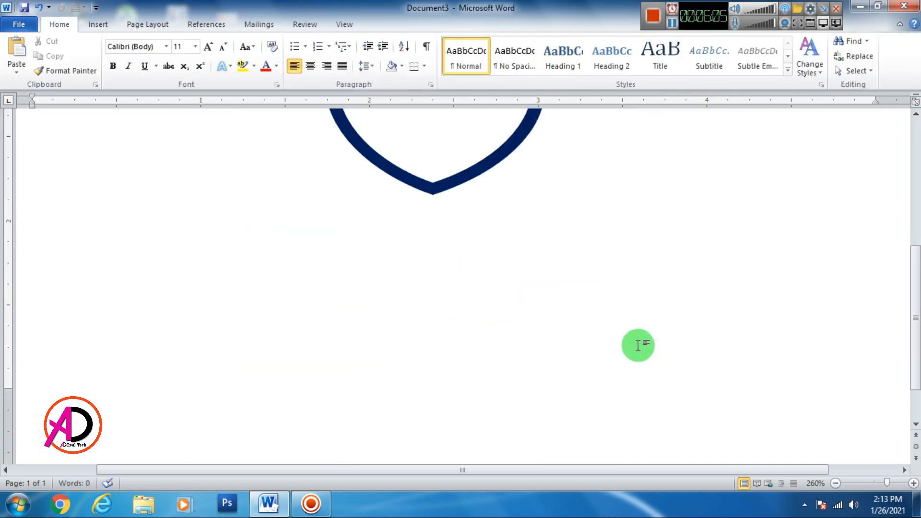
scroll(638, 345, up, 5)
scroll(617, 335, down, 1)
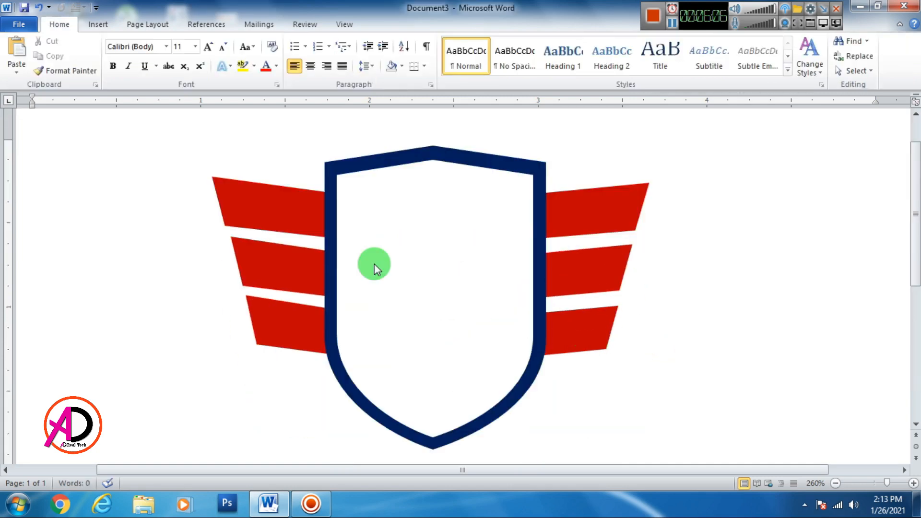
click(287, 261)
drag(230, 271, 227, 272)
click(307, 328)
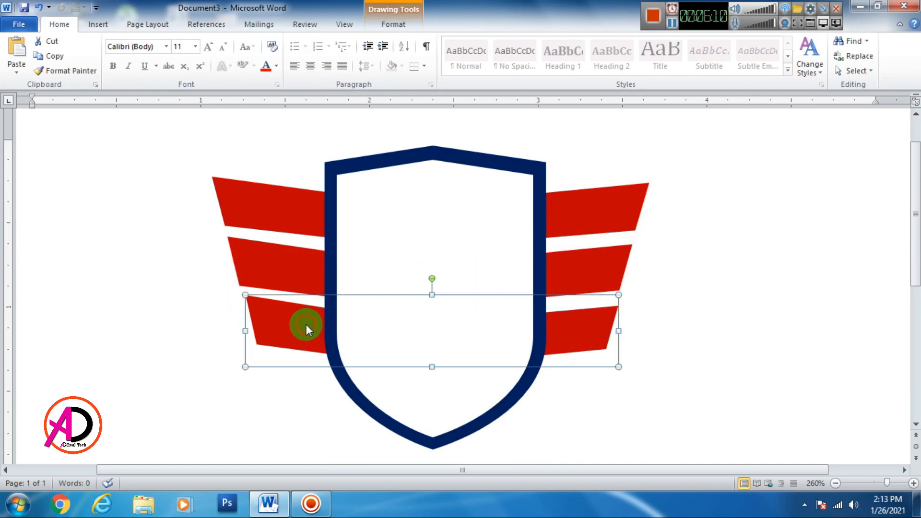
drag(245, 330, 242, 331)
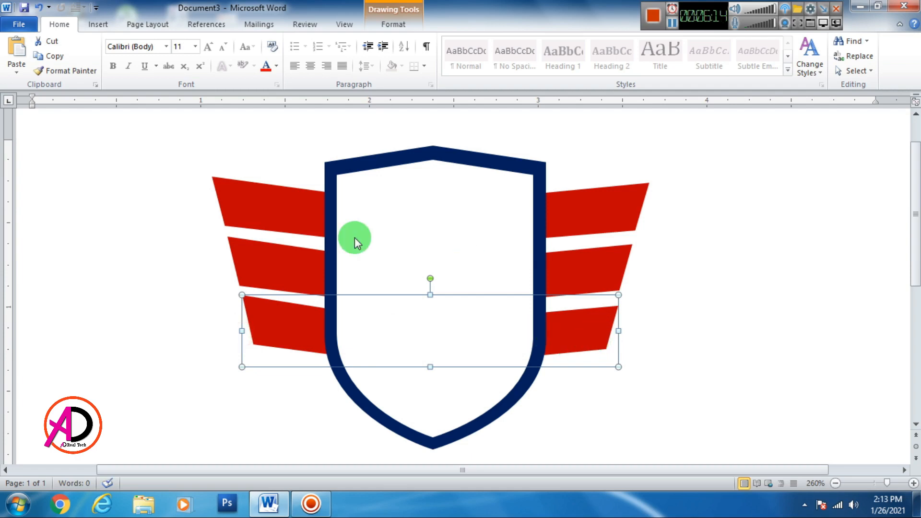
Edit the third banner's points to raise the upper corner of its right wing slightly
click(393, 24)
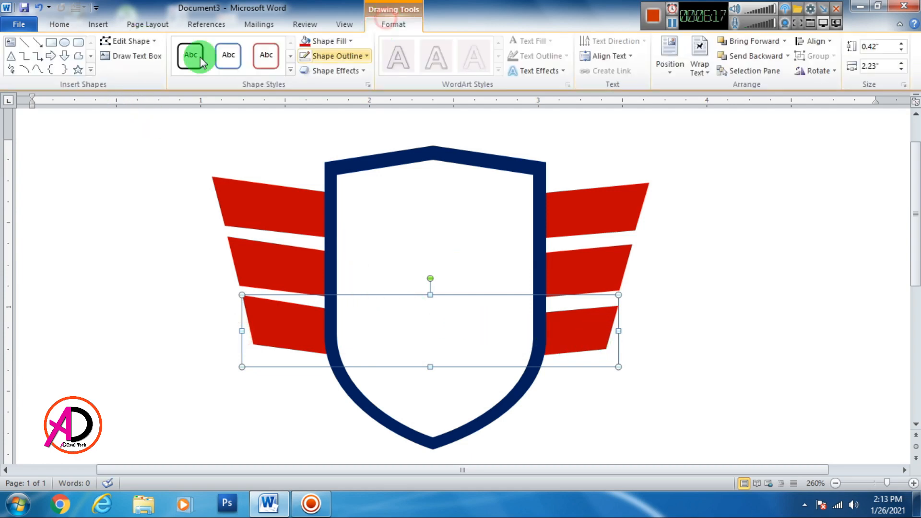
click(129, 41)
click(130, 76)
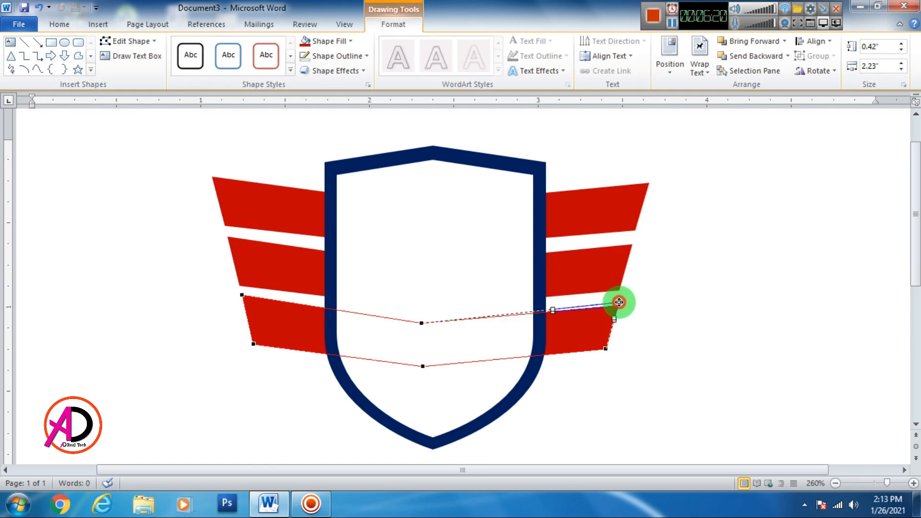
drag(619, 302, 643, 315)
click(647, 319)
scroll(580, 321, down, 5)
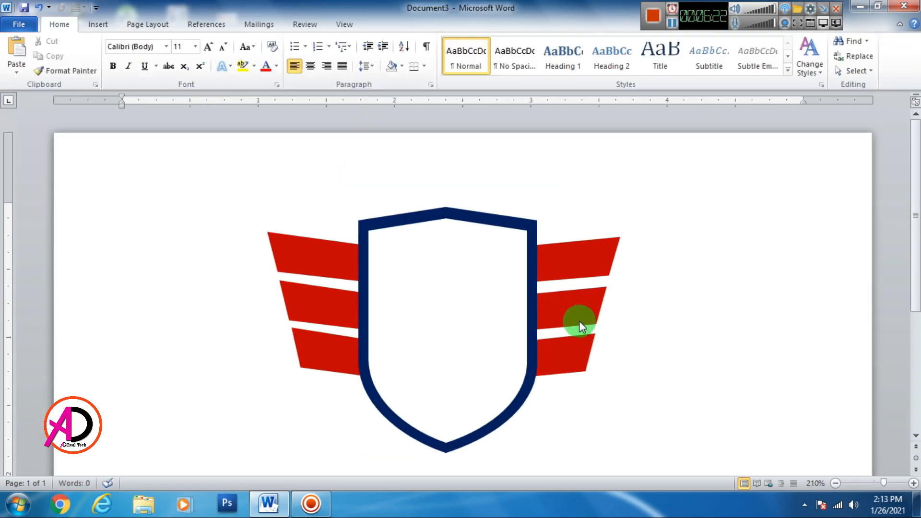
scroll(579, 321, down, 8)
scroll(545, 328, up, 2)
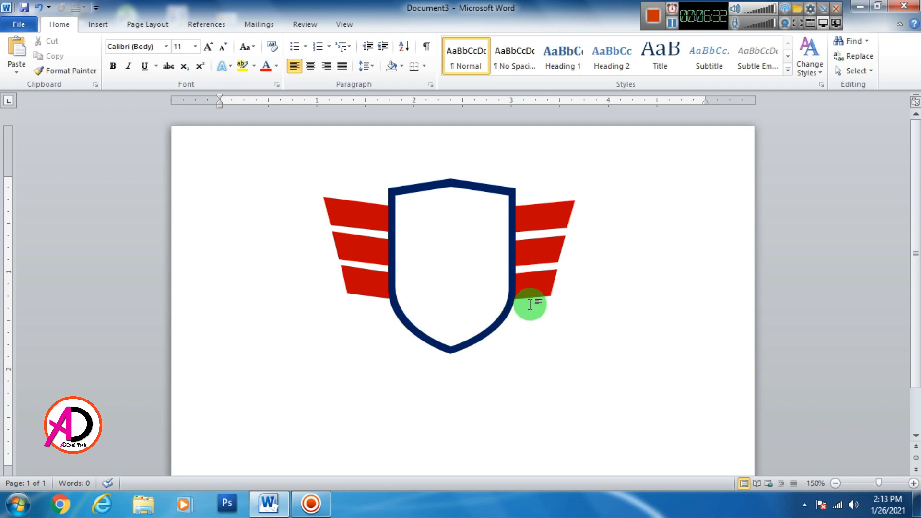
ctrl+scroll(552, 303, down, 5)
ctrl+scroll(433, 308, up, 4)
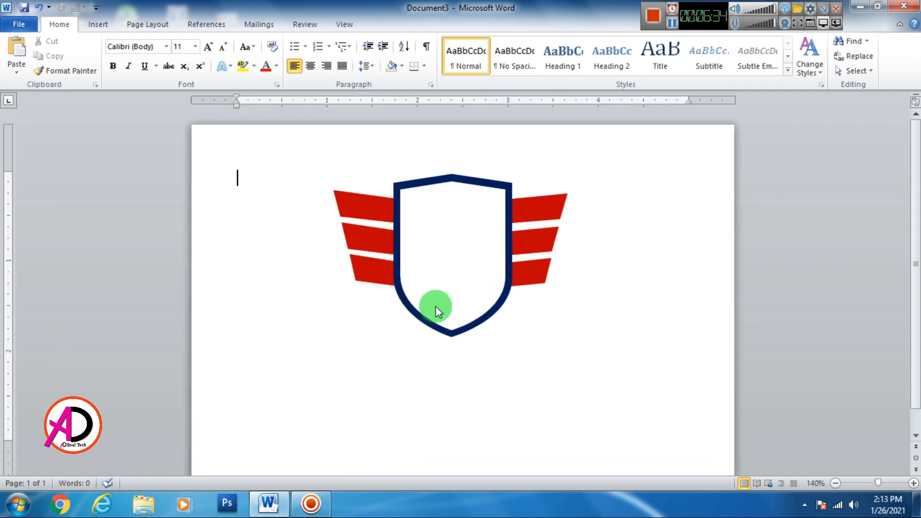
ctrl+scroll(474, 311, up, 2)
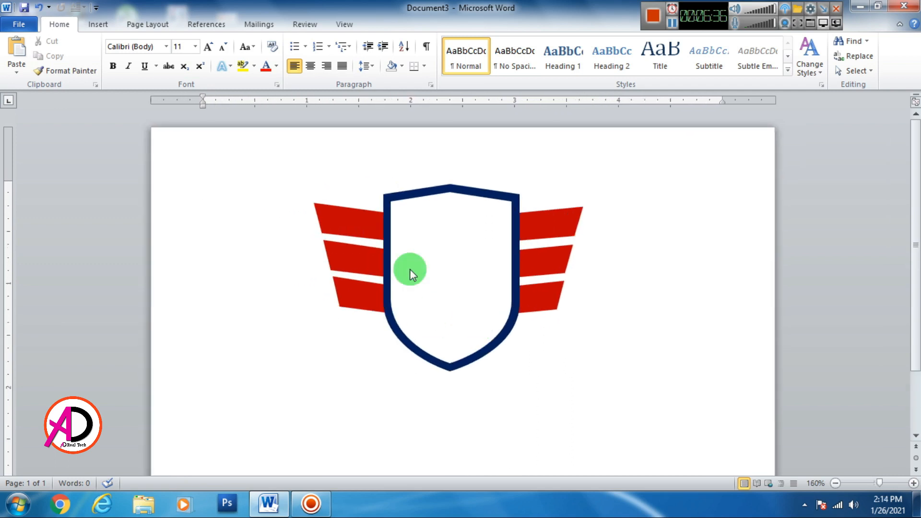
ctrl+scroll(526, 323, up, 1)
ctrl+scroll(528, 323, down, 1)
ctrl+scroll(526, 323, up, 1)
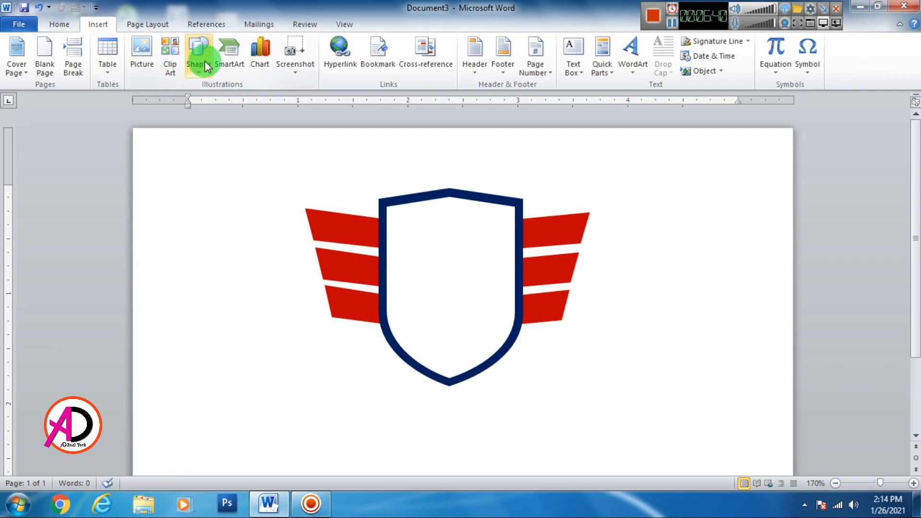
Select all three red wing banners and group them into one object
scroll(619, 288, down, 3)
click(541, 208)
shift+click(540, 247)
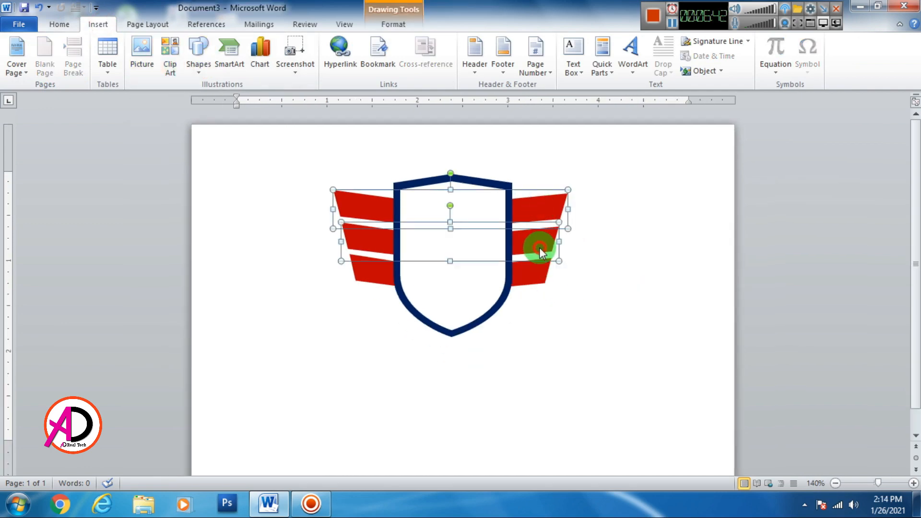
right_click(537, 273)
mouse_move(588, 350)
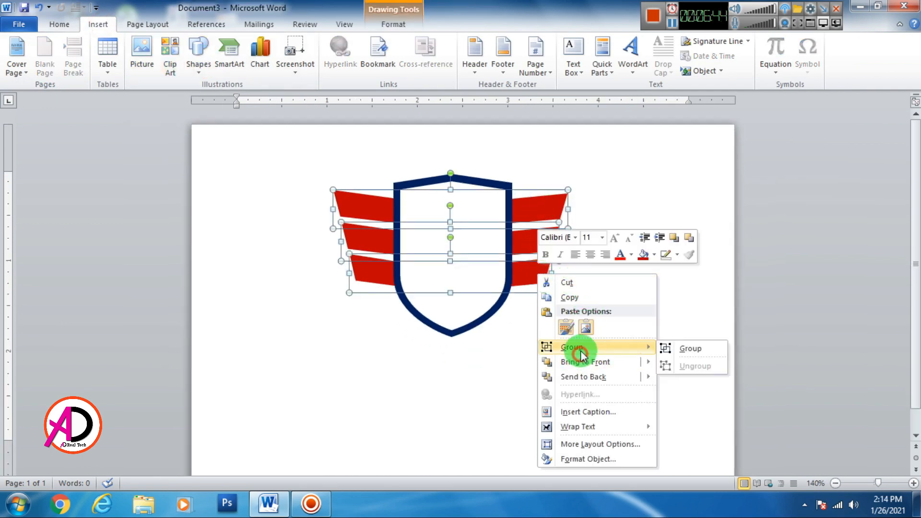
click(689, 349)
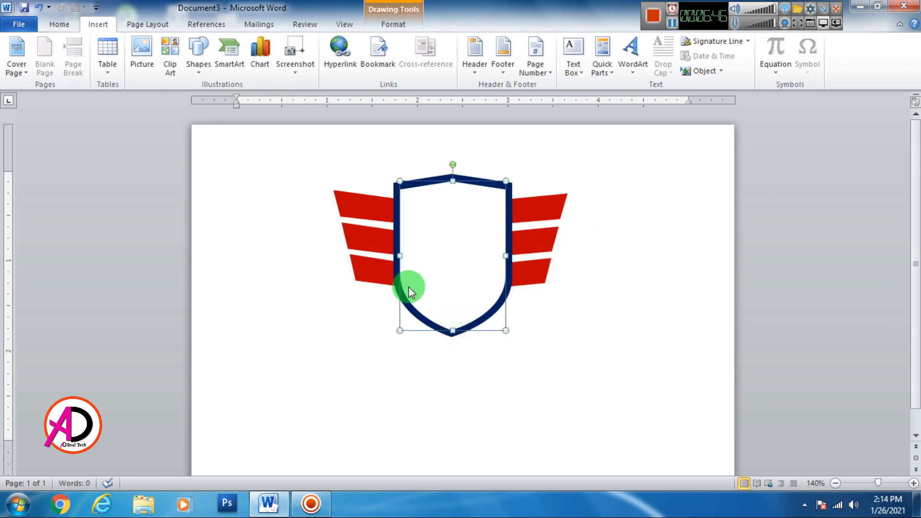
Group the white inner shield with its dark blue outer shield, and deselect the group
click(396, 279)
right_click(444, 284)
mouse_move(487, 358)
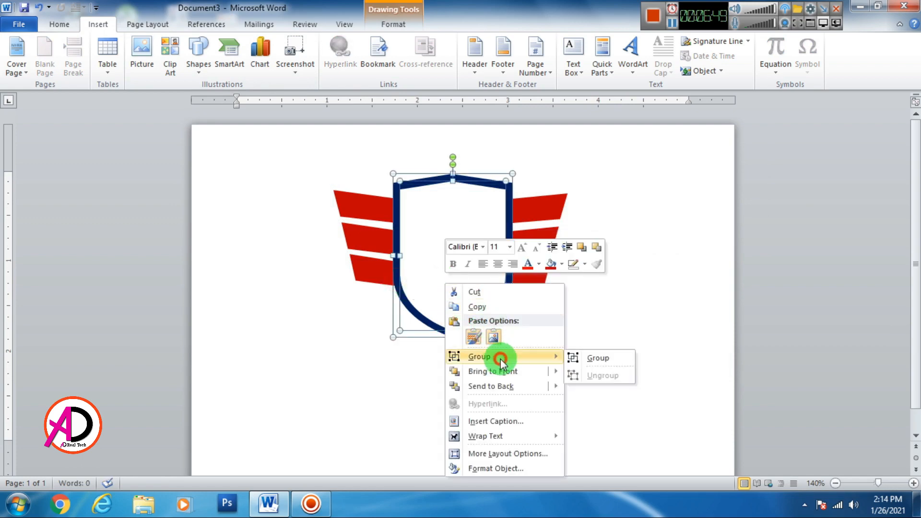
click(578, 359)
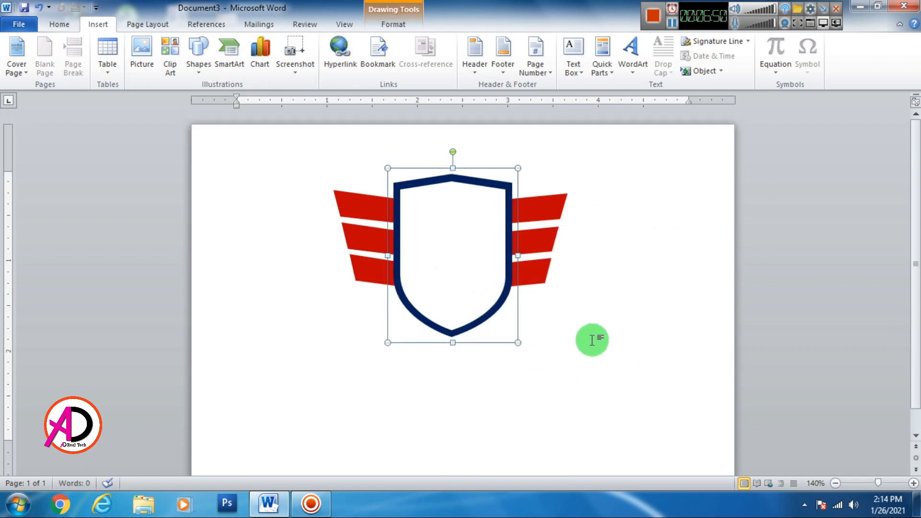
click(606, 336)
scroll(501, 302, down, 1)
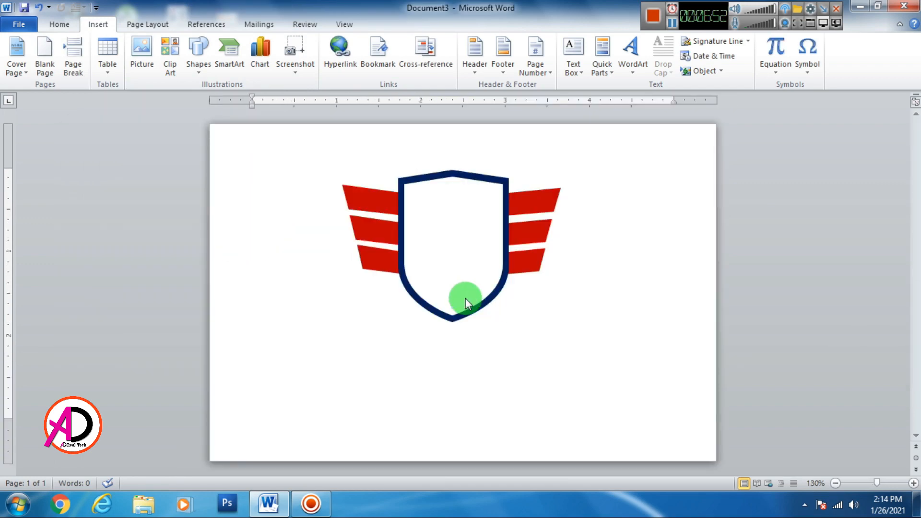
scroll(575, 319, up, 2)
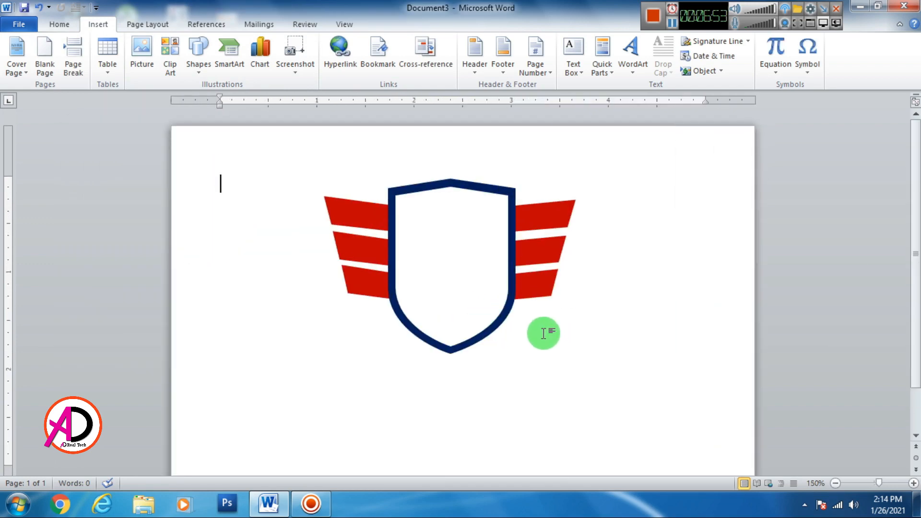
Draw a rectangle about 1.7" wide and 0.46" high across the middle of the shield
click(201, 53)
click(235, 102)
scroll(438, 301, up, 3)
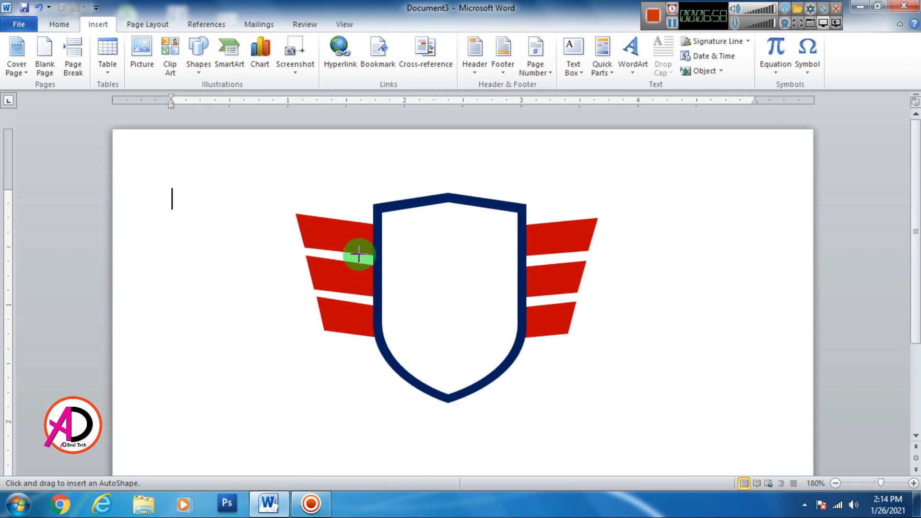
mouse_move(351, 246)
mouse_down()
mouse_move(550, 300)
mouse_move(507, 288)
mouse_move(505, 296)
mouse_up()
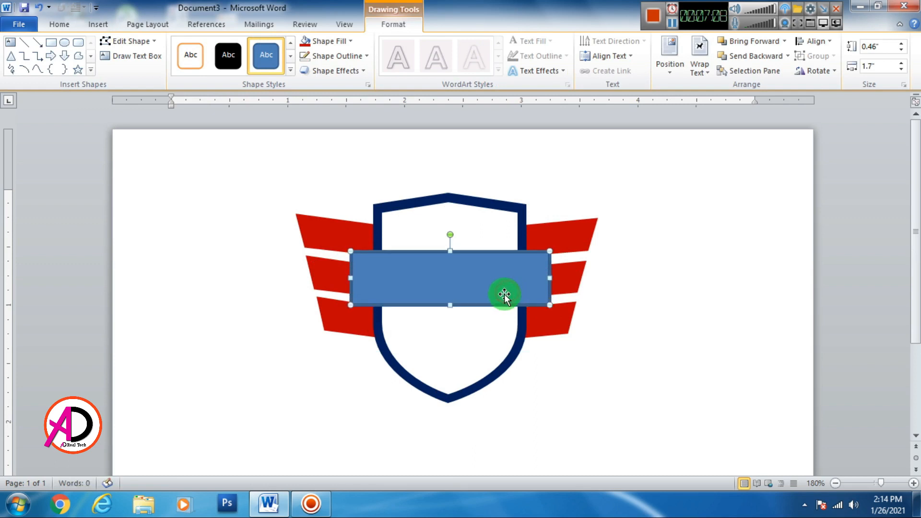
Remove the rectangle's outline and fill it with white
click(324, 42)
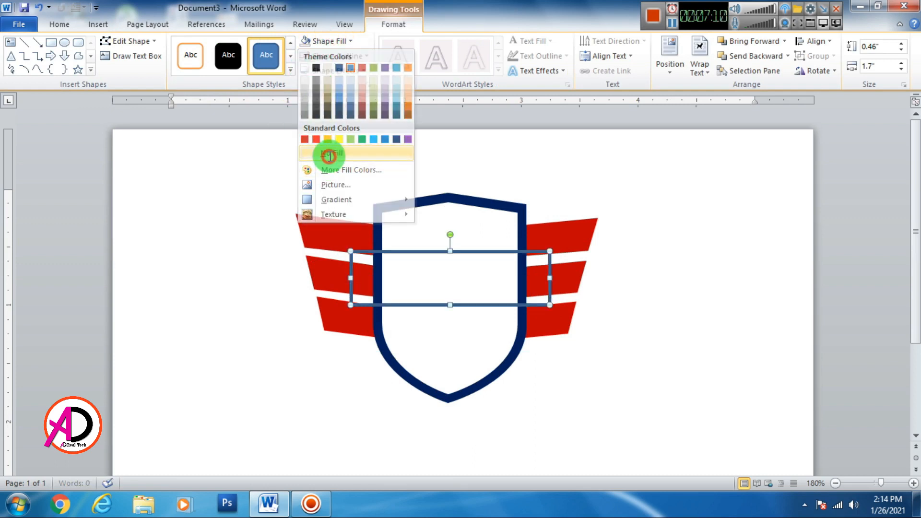
click(326, 153)
key(ctrl+z)
click(321, 57)
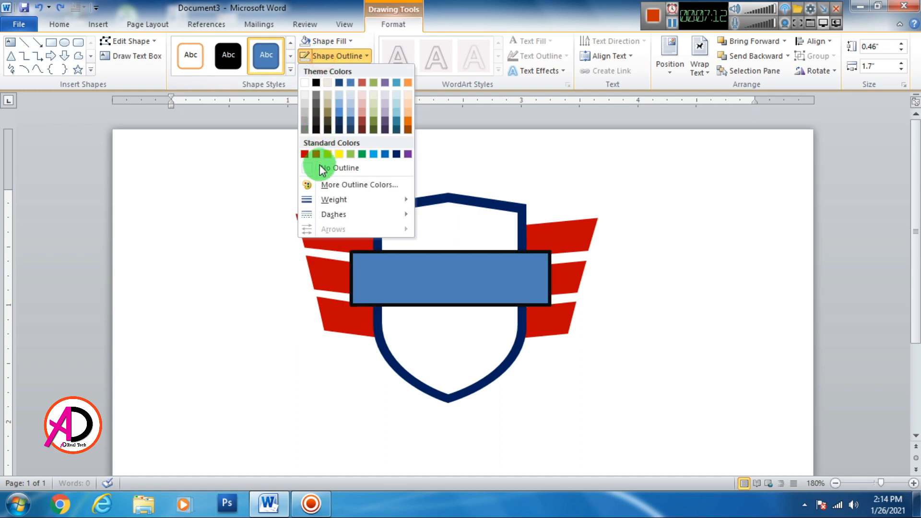
click(319, 166)
click(327, 41)
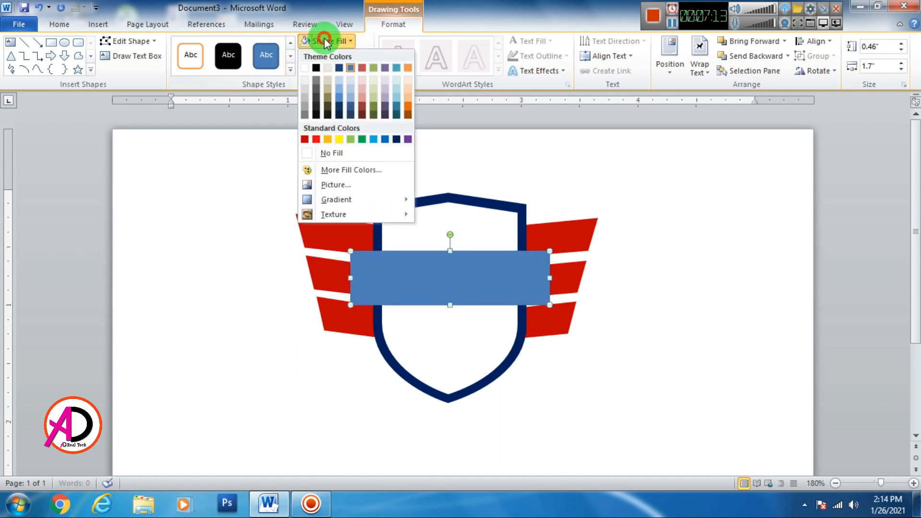
click(304, 67)
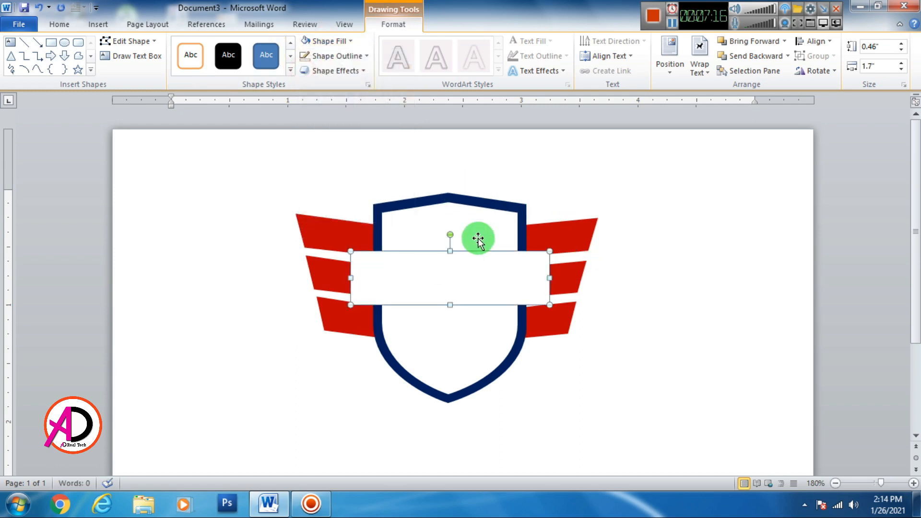
Apply an outer shadow offset downward to the white rectangle
click(332, 56)
click(331, 71)
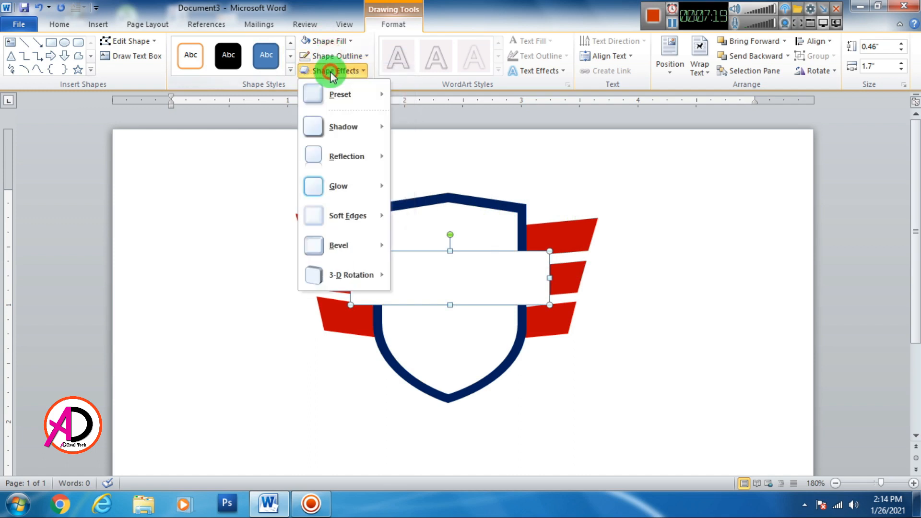
click(344, 130)
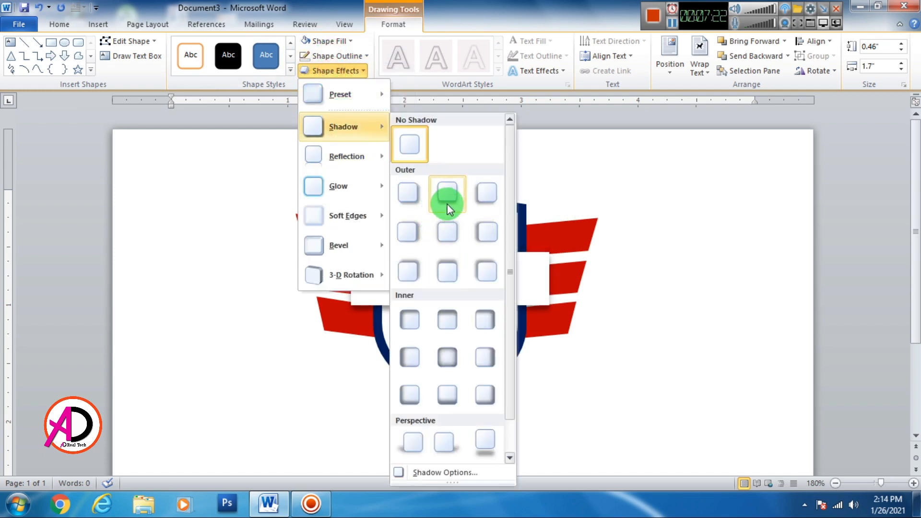
click(447, 191)
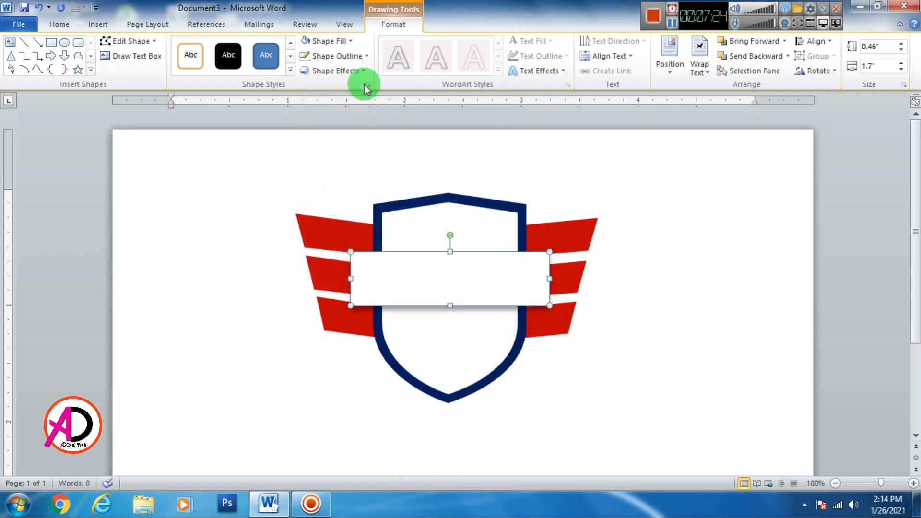
Set the white rectangle's shadow size to 101% in its shape formatting, and deselect the rectangle
right_click(485, 280)
click(531, 269)
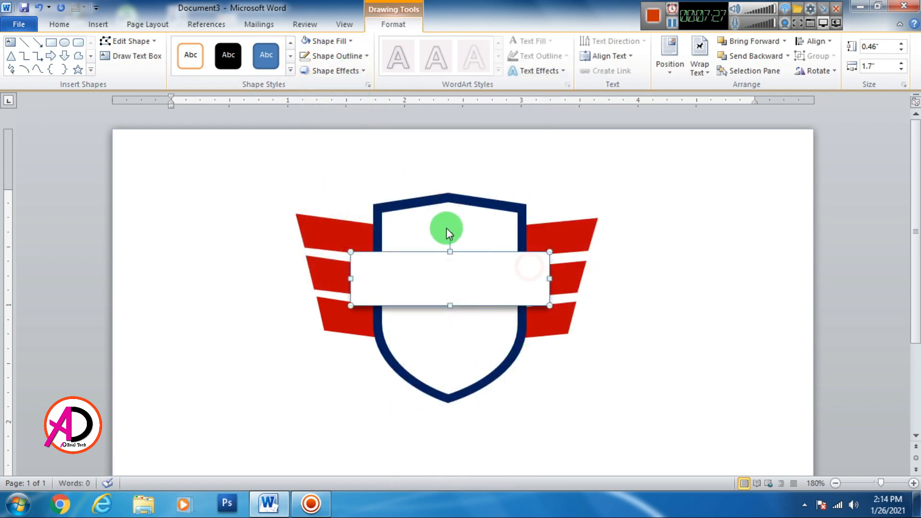
drag(437, 102, 660, 100)
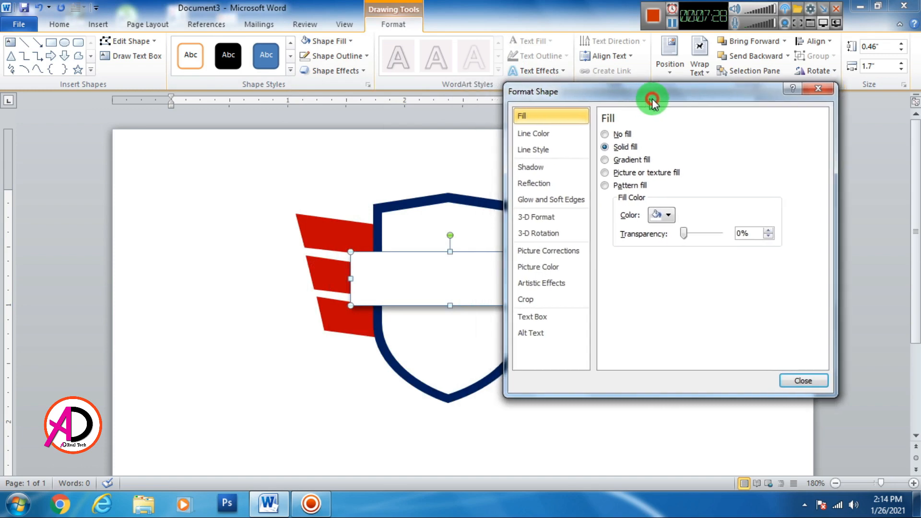
click(537, 172)
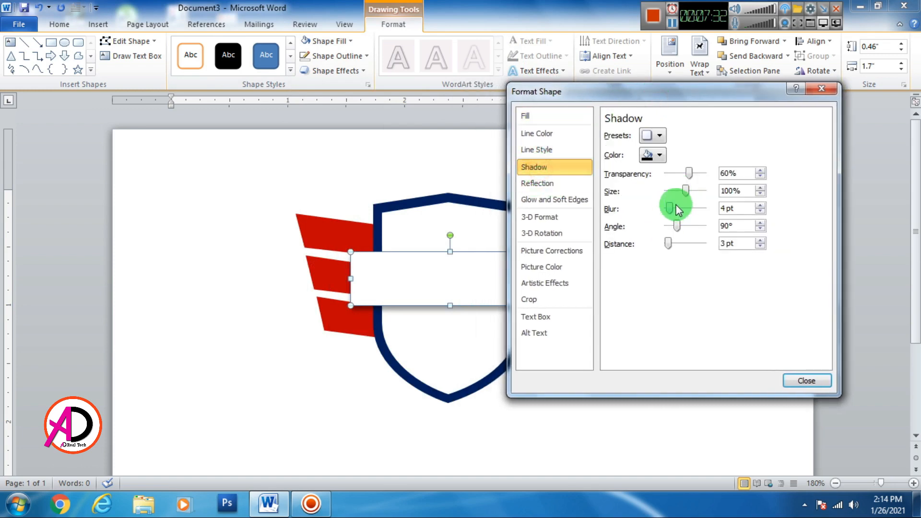
mouse_move(687, 197)
mouse_down()
mouse_move(744, 191)
mouse_move(693, 183)
mouse_up()
text(10)
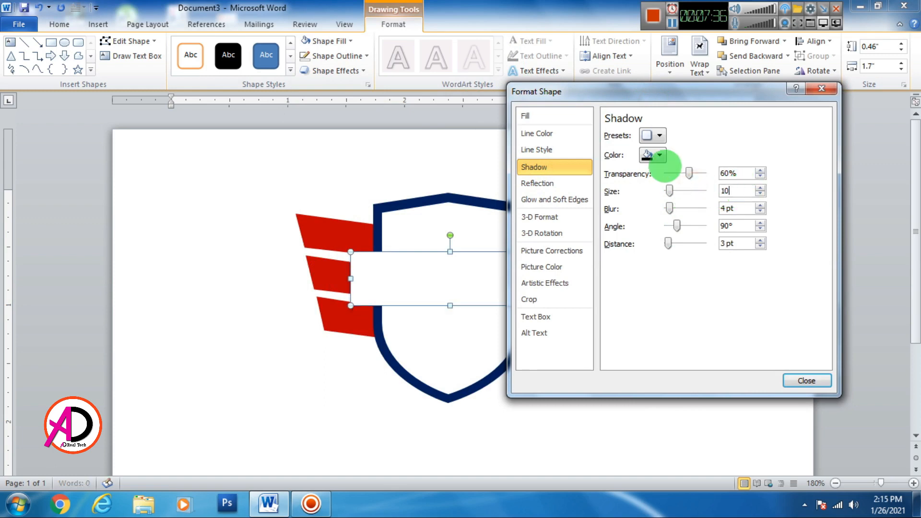
text(1)
key(Return)
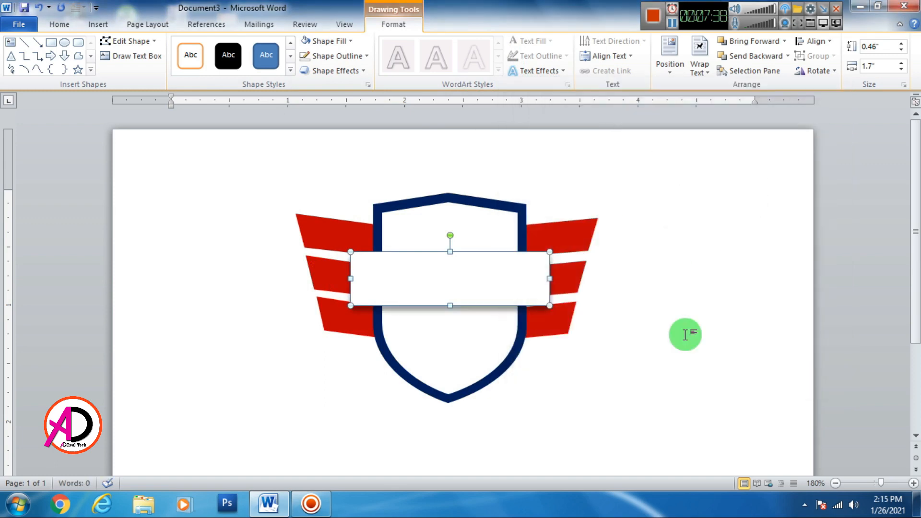
click(681, 335)
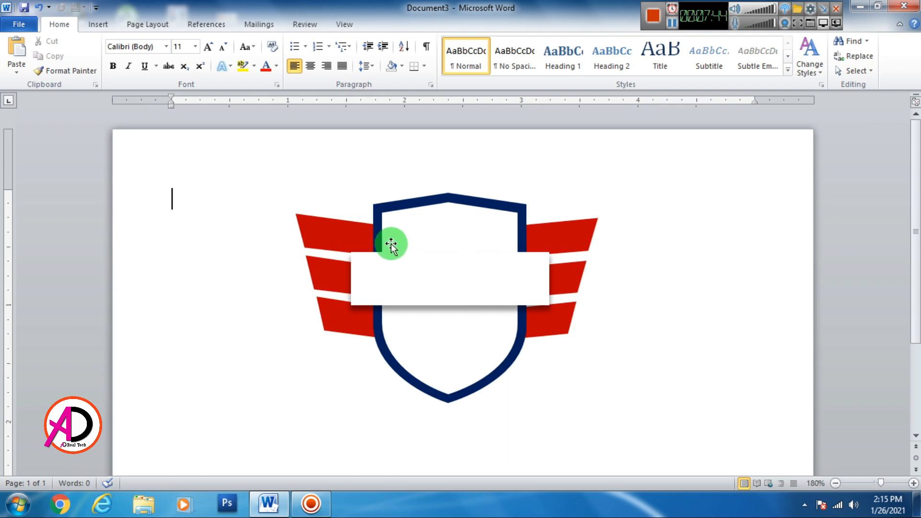
click(98, 25)
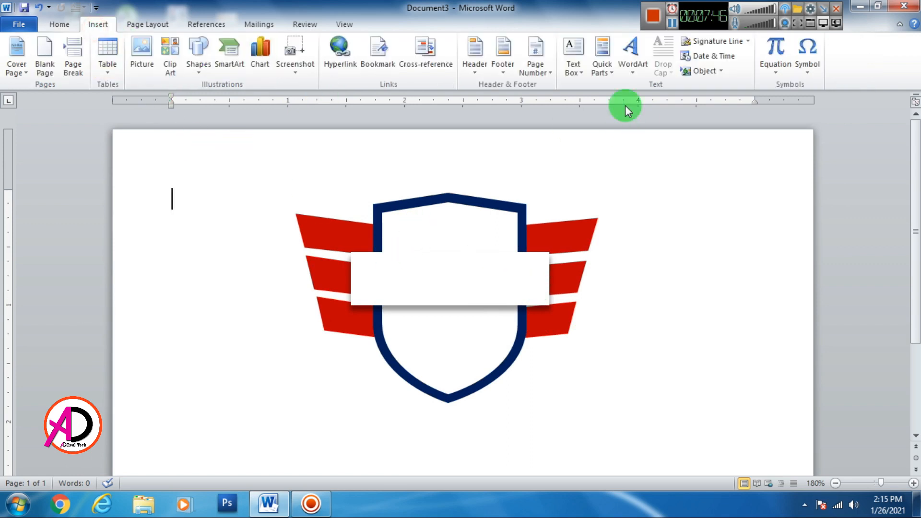
click(629, 67)
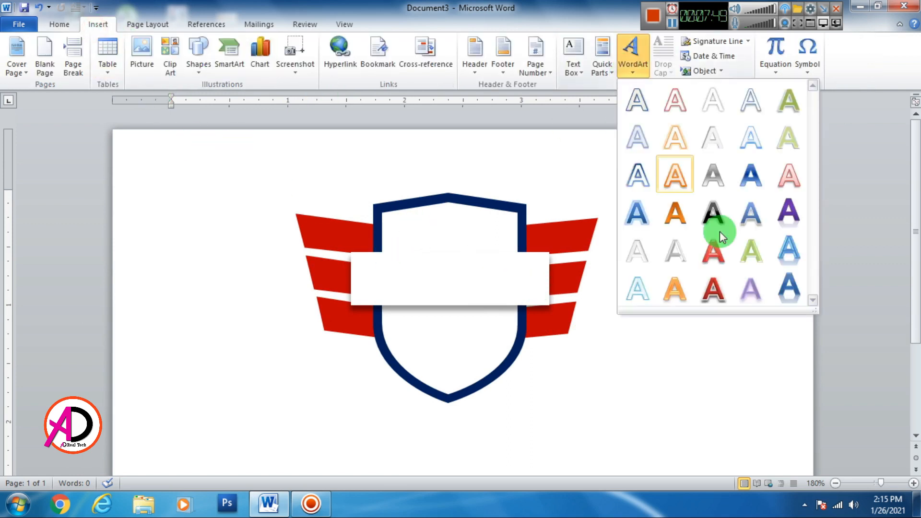
click(743, 357)
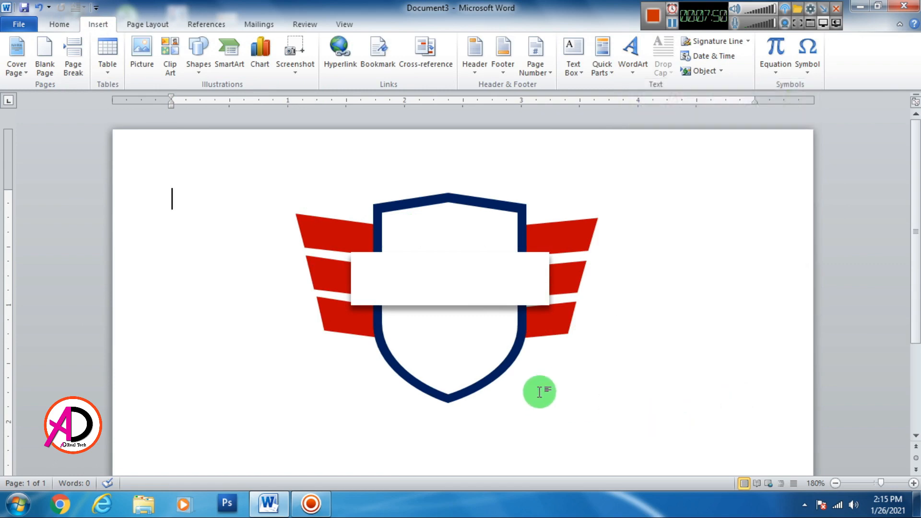
Draw a closed freeform strip about 1.24" wide and 0.1" high along the white rectangle's lower edge, with its underside peaking at the centre
scroll(547, 381, up, 3)
scroll(547, 380, down, 1)
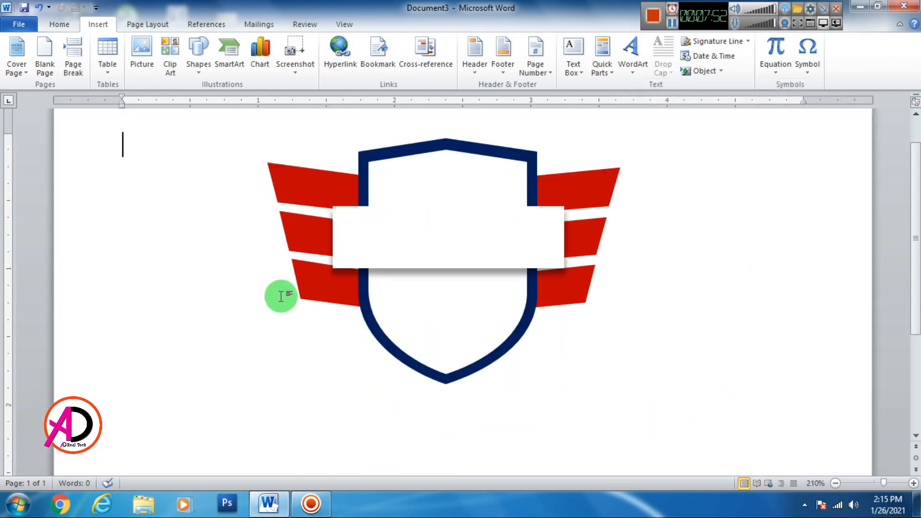
click(198, 53)
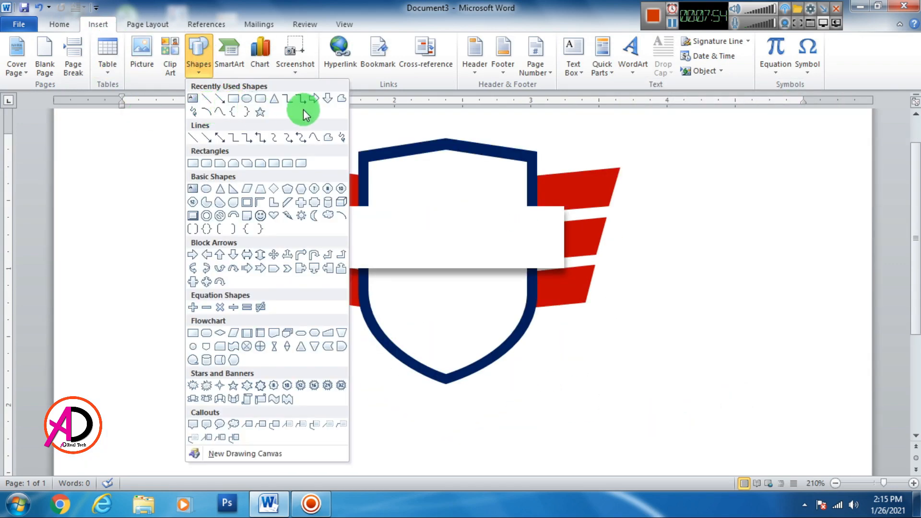
click(341, 104)
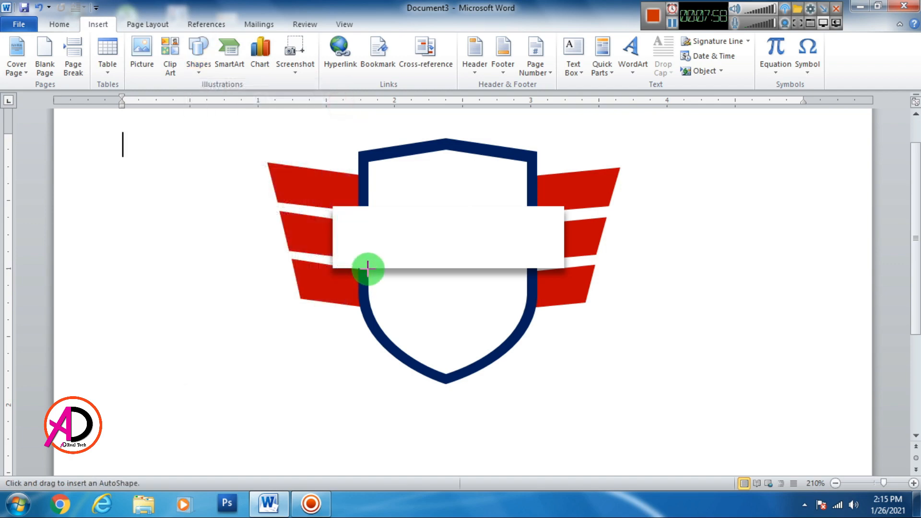
click(367, 269)
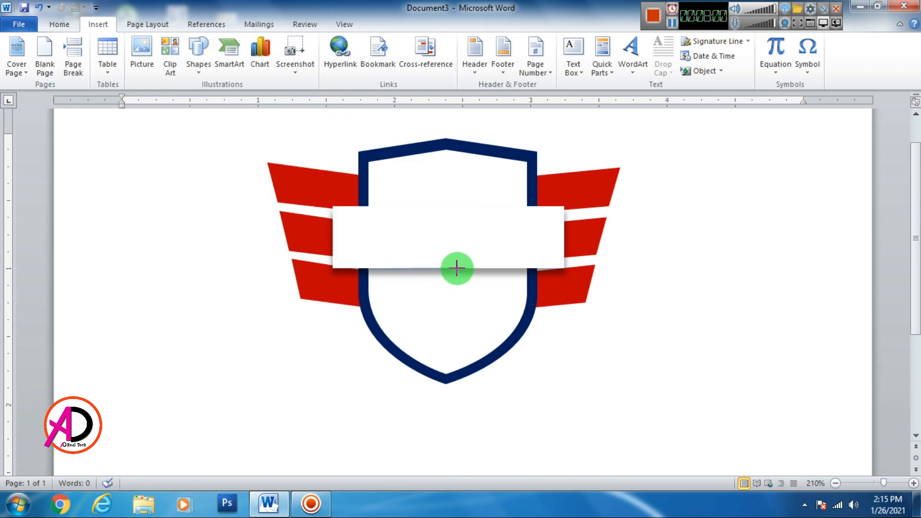
click(456, 268)
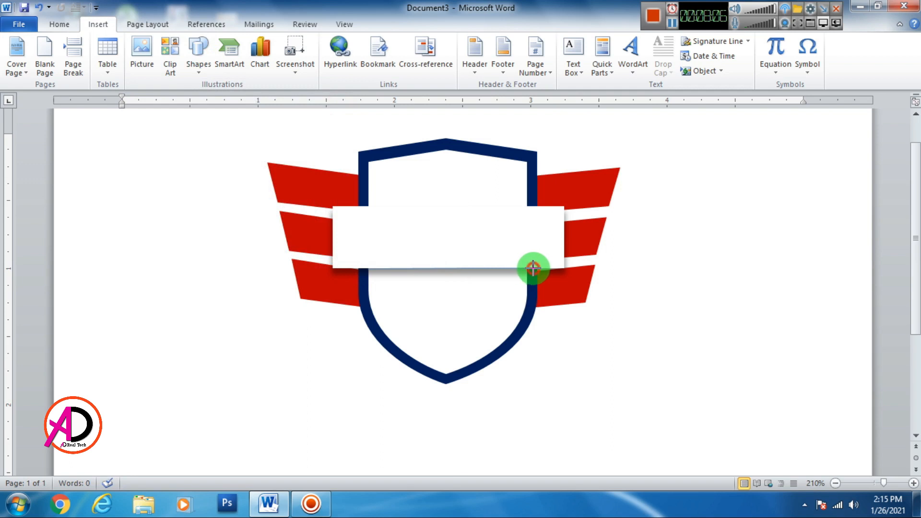
click(533, 268)
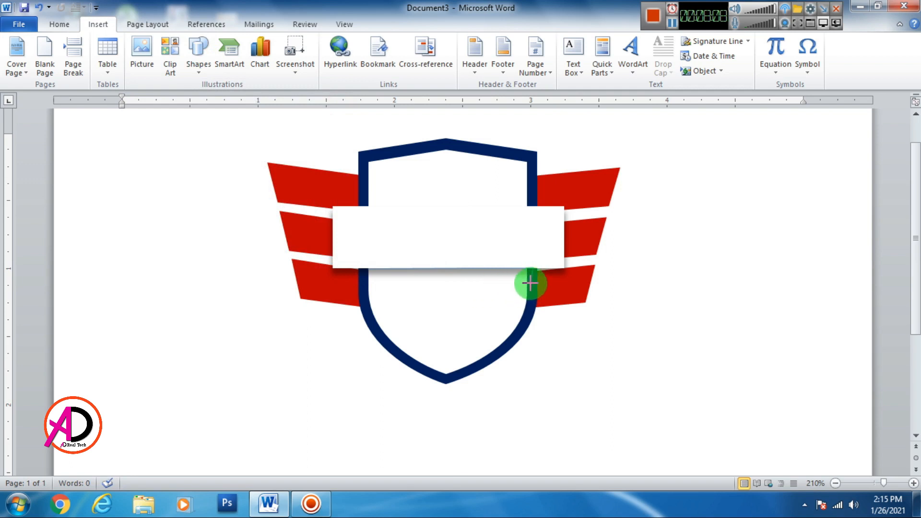
drag(530, 283, 450, 277)
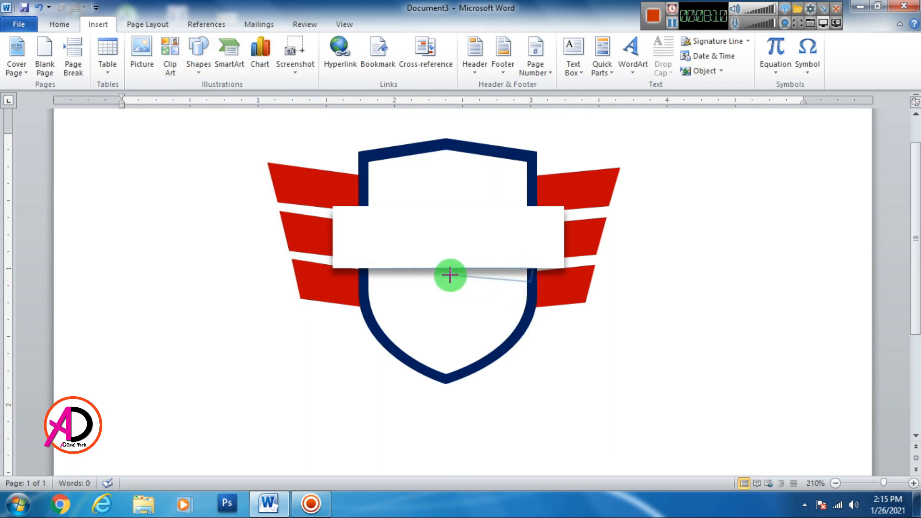
click(450, 276)
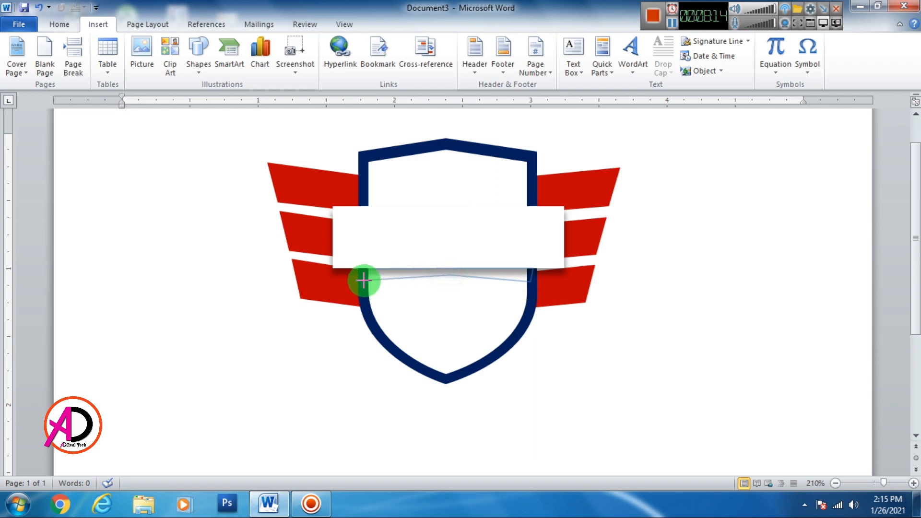
click(361, 269)
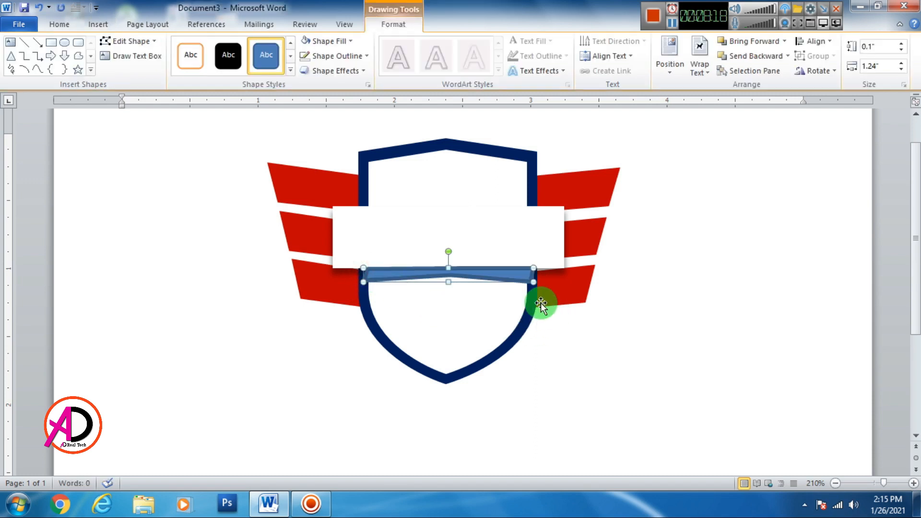
Fill the freeform strip with the shield's dark blue, remove its outline, and deselect it
click(323, 41)
click(397, 139)
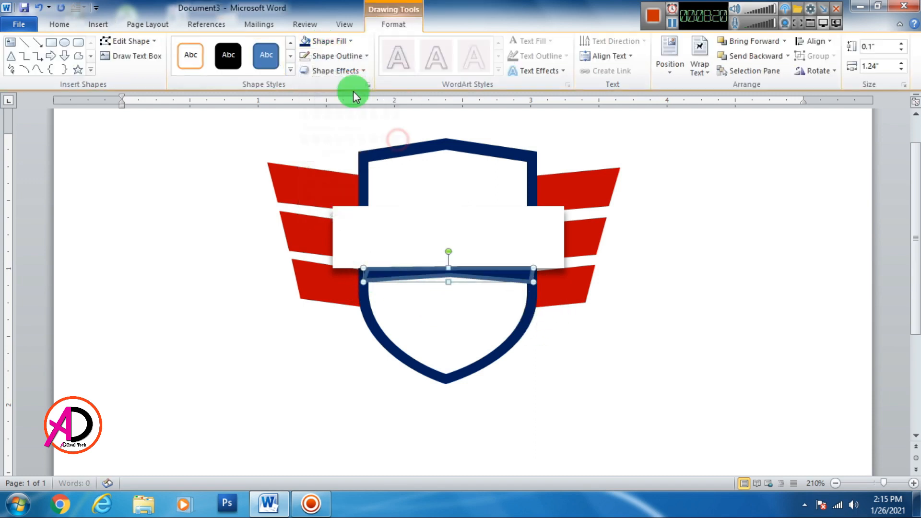
click(332, 56)
click(352, 167)
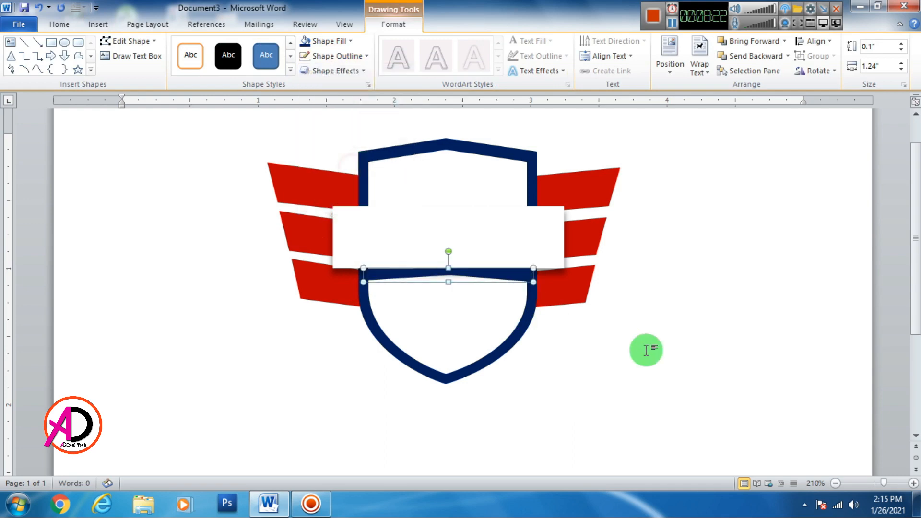
click(690, 354)
Stretch the dark blue strip downward to about 0.15" high, and deselect it
ctrl+scroll(525, 340, down, 3)
ctrl+scroll(528, 345, up, 1)
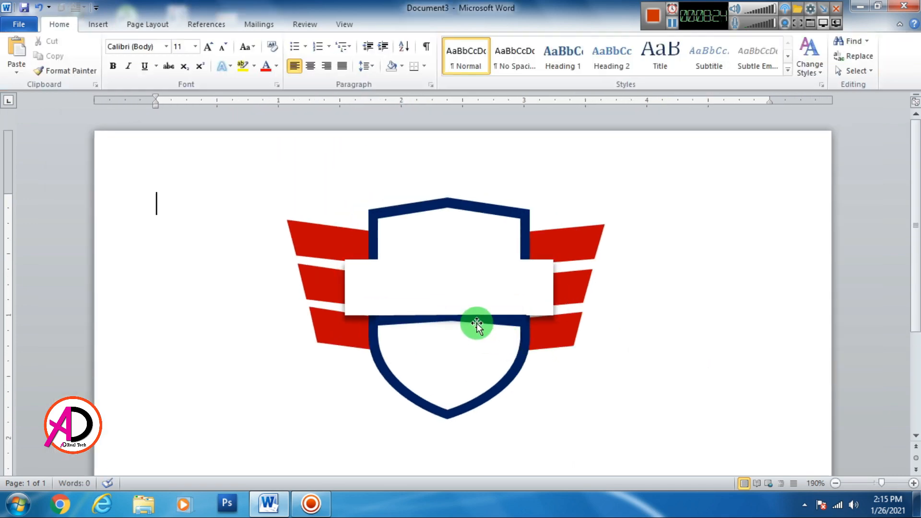
click(467, 328)
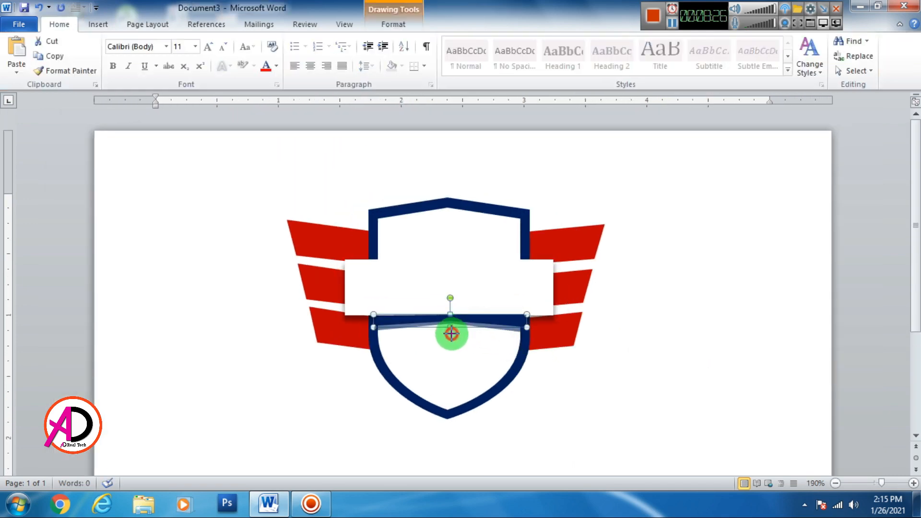
drag(451, 334, 452, 331)
click(602, 376)
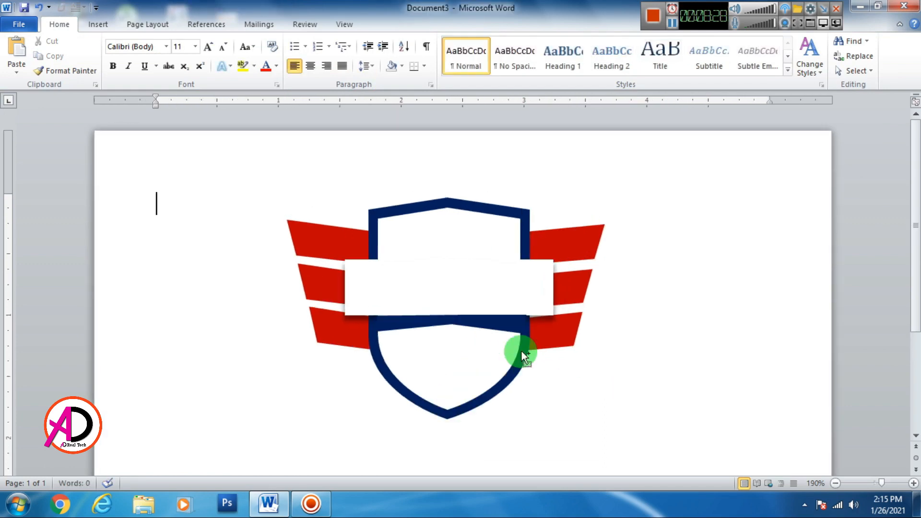
Duplicate the dark blue strip and flip the copy vertically
click(481, 324)
key(ctrl+c)
key(ctrl+v)
click(389, 25)
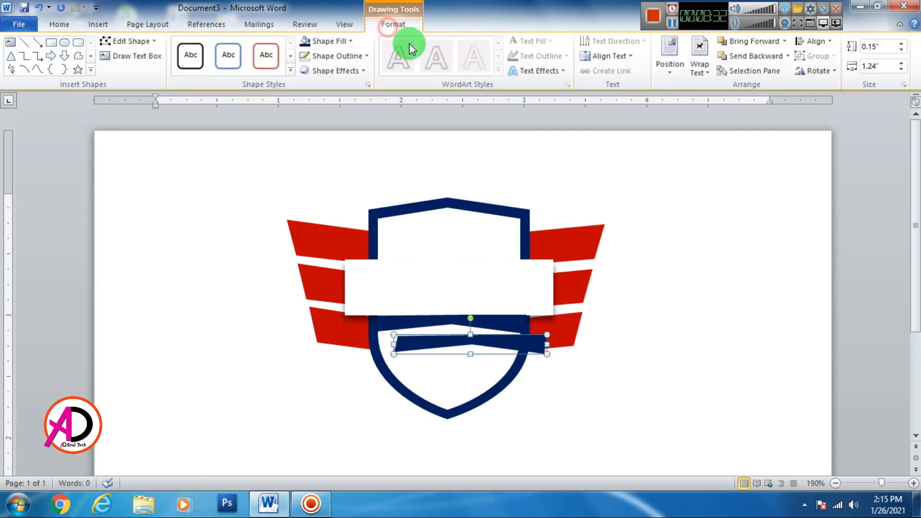
click(803, 75)
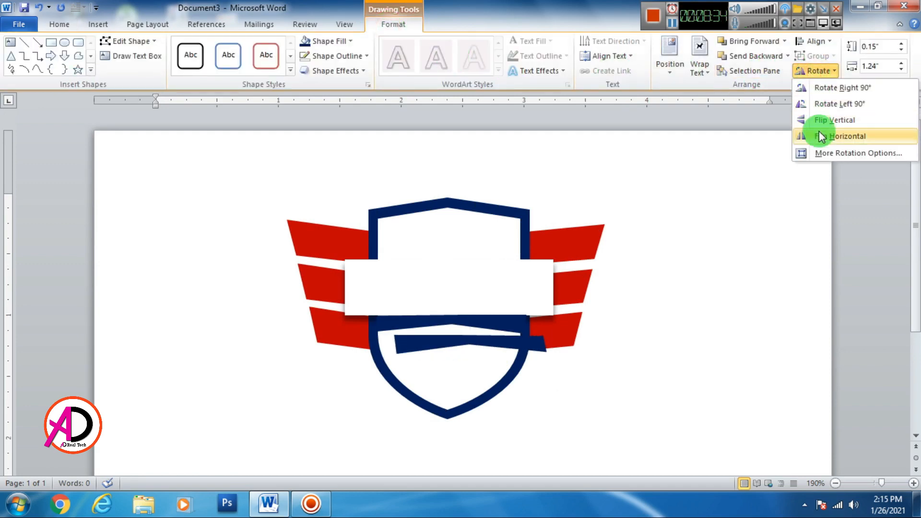
click(820, 120)
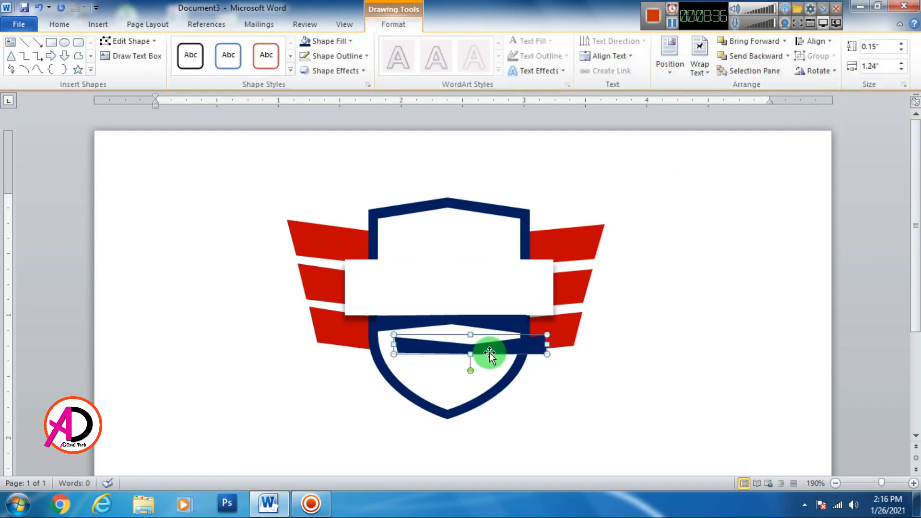
Move the flipped dark blue strip to the white banner's upper edge, nudge it down until partly tucked behind the banner, and deselect it
drag(485, 353, 469, 255)
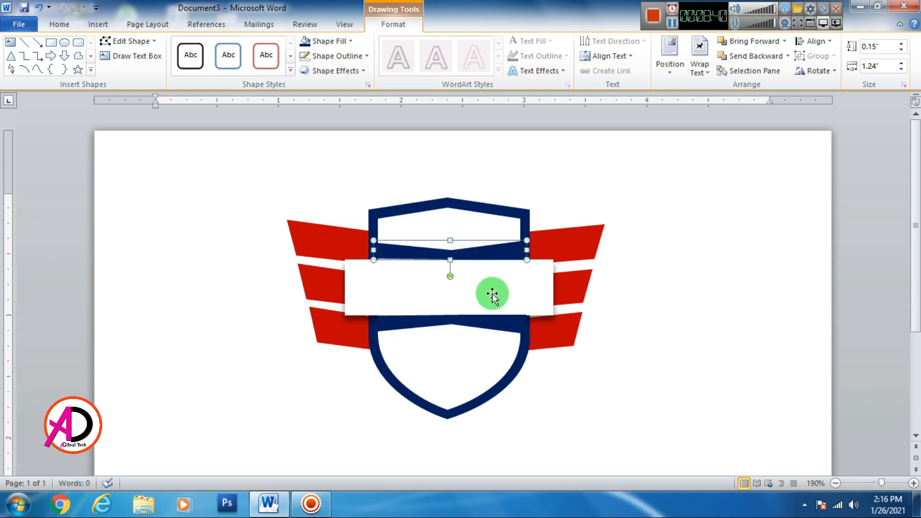
key(ctrl+Down)
key(ctrl+Down)
key(ctrl+Down)
key(ctrl+Down)
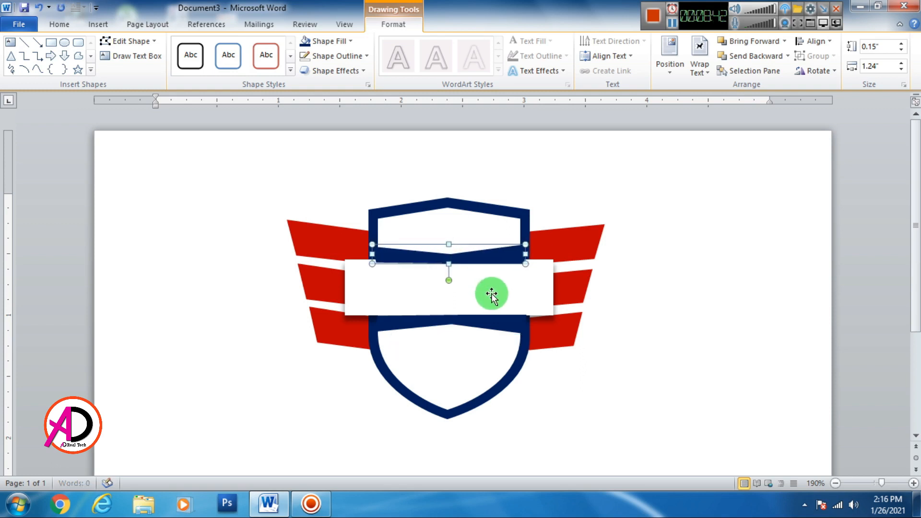
key(ctrl+Down)
key(ctrl+Down)
key(ctrl+Down)
key(ctrl+Down)
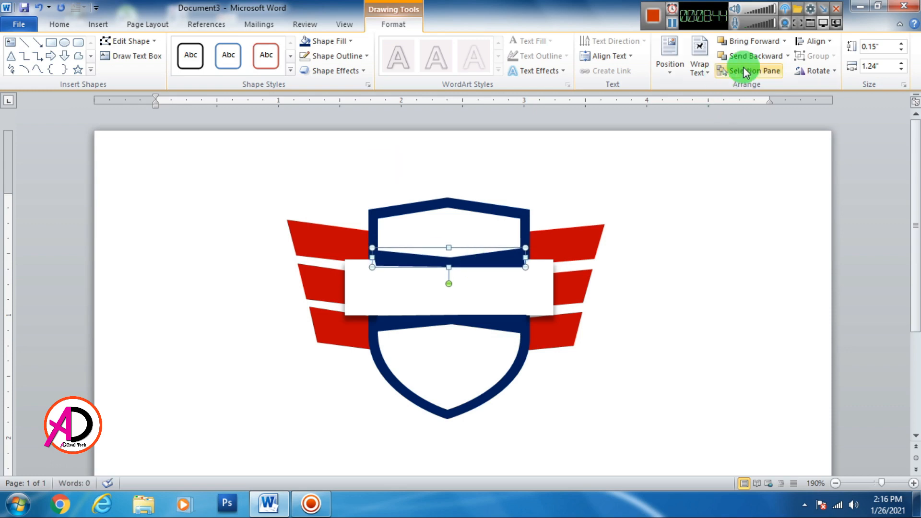
click(738, 250)
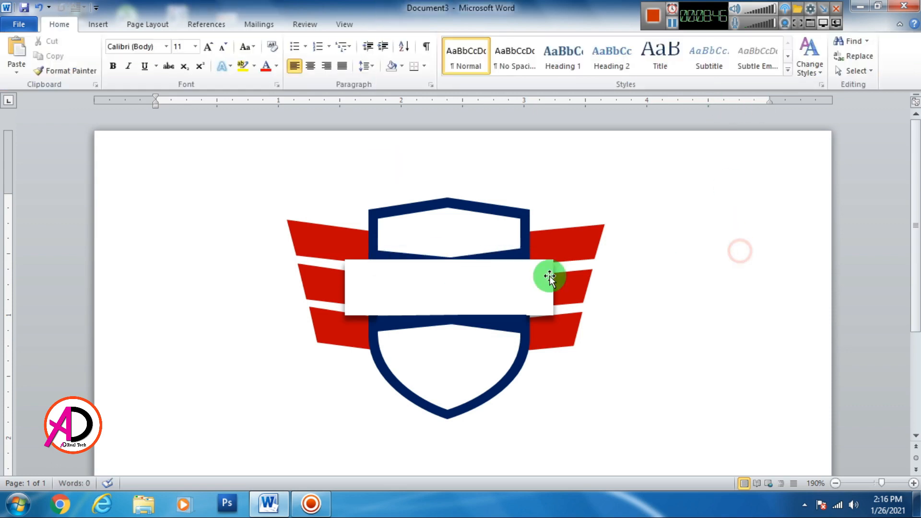
click(508, 255)
click(677, 336)
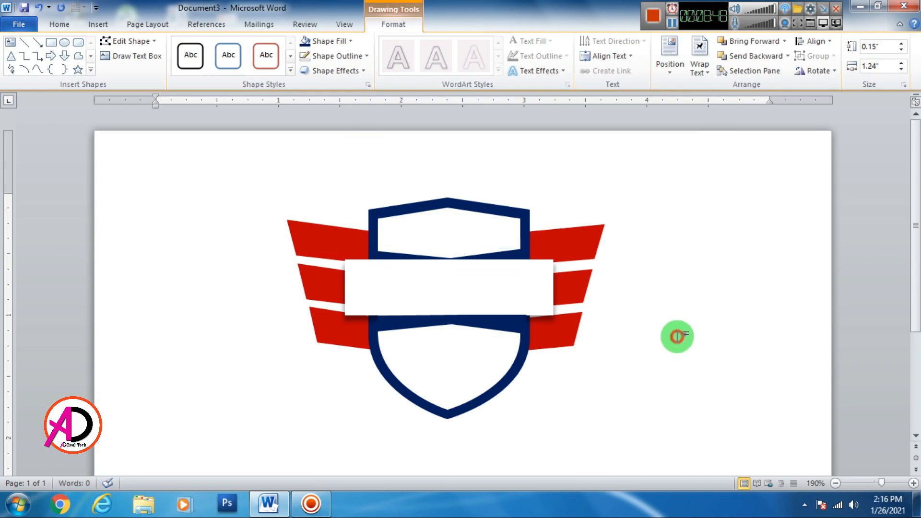
Examine the whole winged shield logo with its white banner and dark blue strips
scroll(522, 341, down, 5)
scroll(508, 348, up, 3)
scroll(508, 349, down, 5)
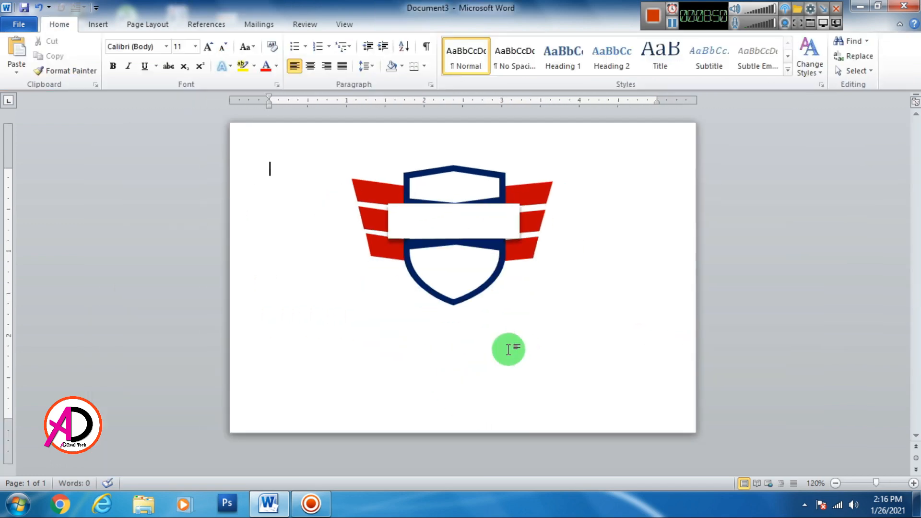
scroll(509, 346, up, 3)
scroll(504, 341, down, 4)
scroll(506, 342, up, 4)
scroll(507, 340, down, 3)
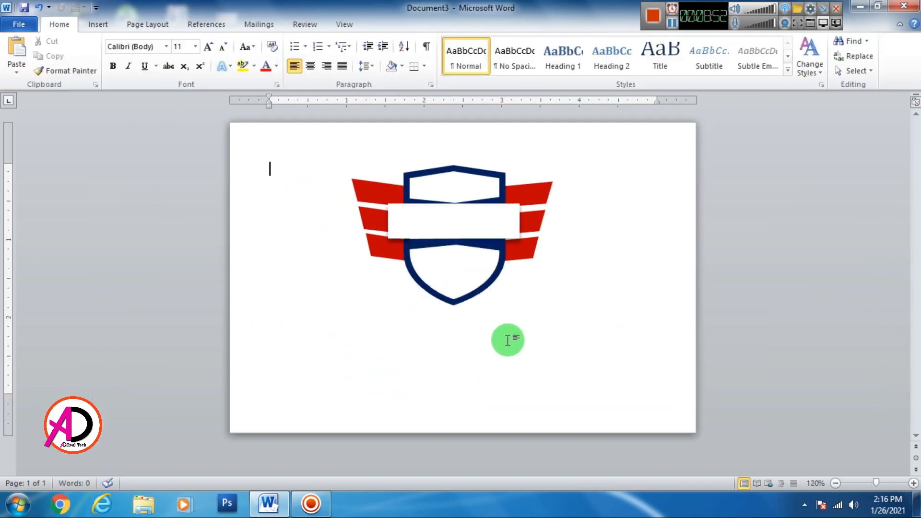
scroll(509, 340, up, 2)
scroll(456, 369, up, 2)
scroll(466, 372, down, 2)
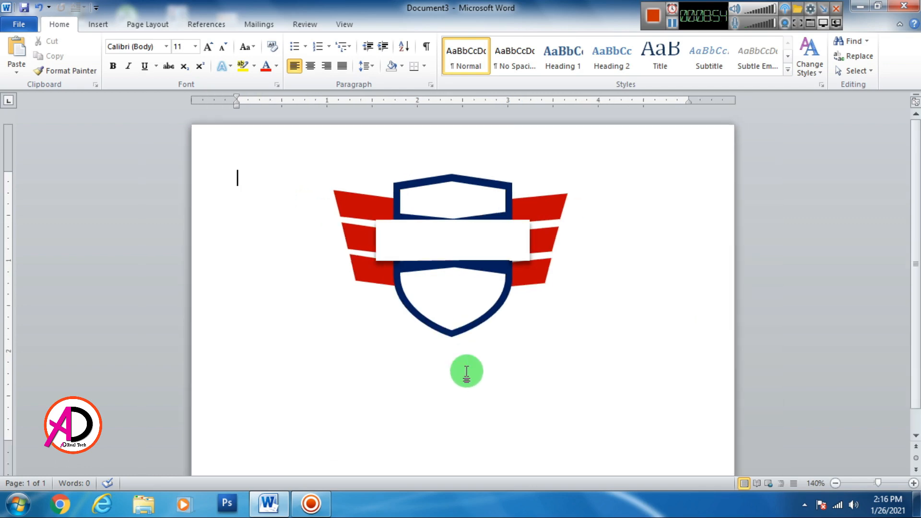
scroll(467, 372, up, 3)
scroll(457, 364, down, 3)
scroll(457, 362, up, 3)
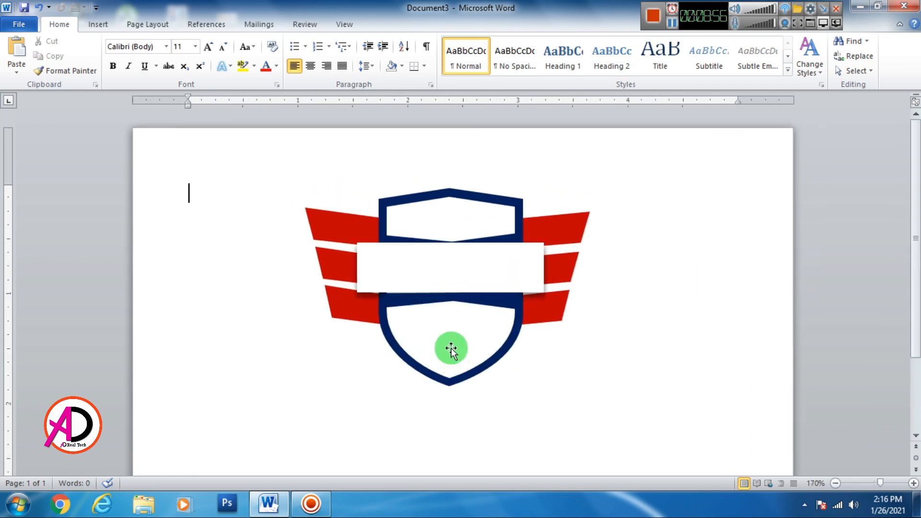
Insert a WordArt object in the first outlined style and apply the No Spacing text style to its placeholder text
click(98, 24)
click(630, 62)
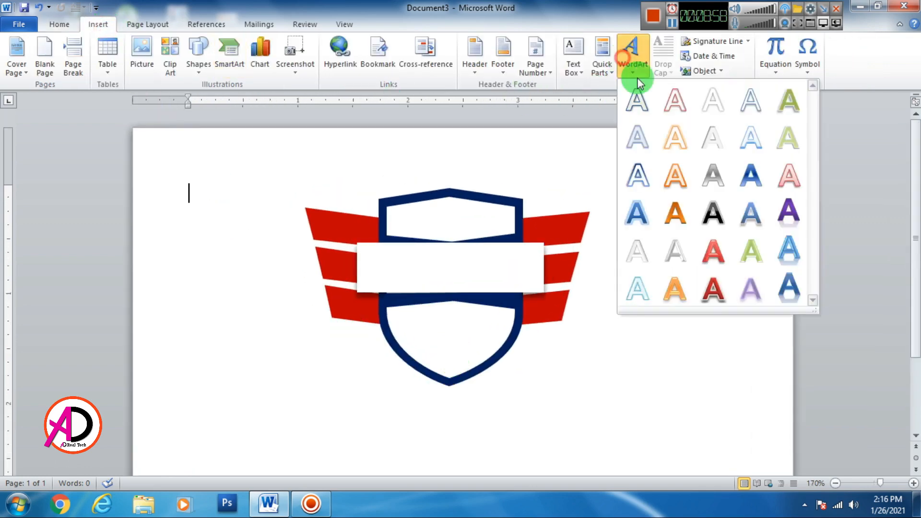
click(637, 100)
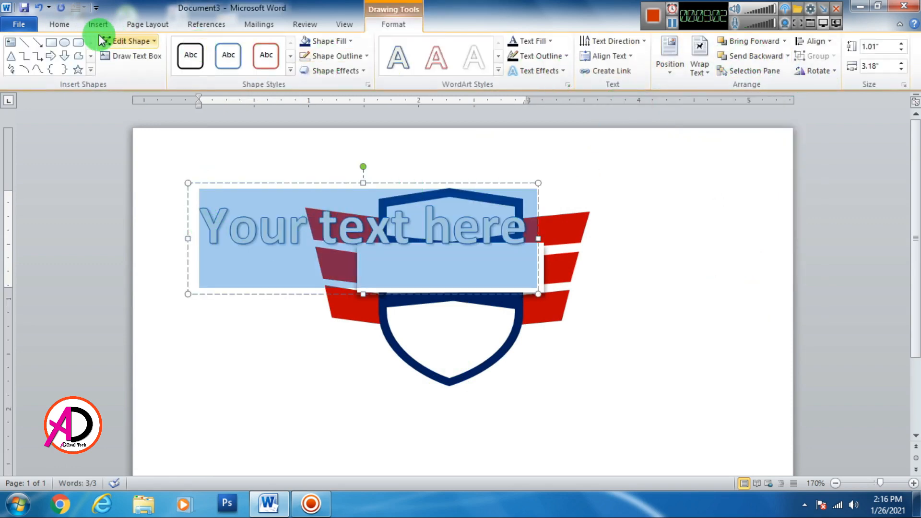
click(61, 26)
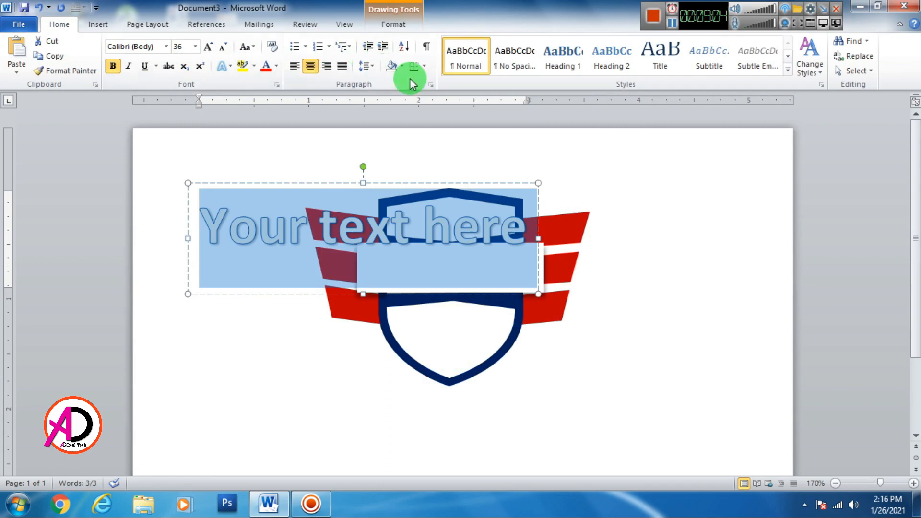
click(515, 68)
Move the WordArt into the shield's upper white area and replace its text with "Custom"
drag(261, 184, 460, 204)
triple_click(460, 218)
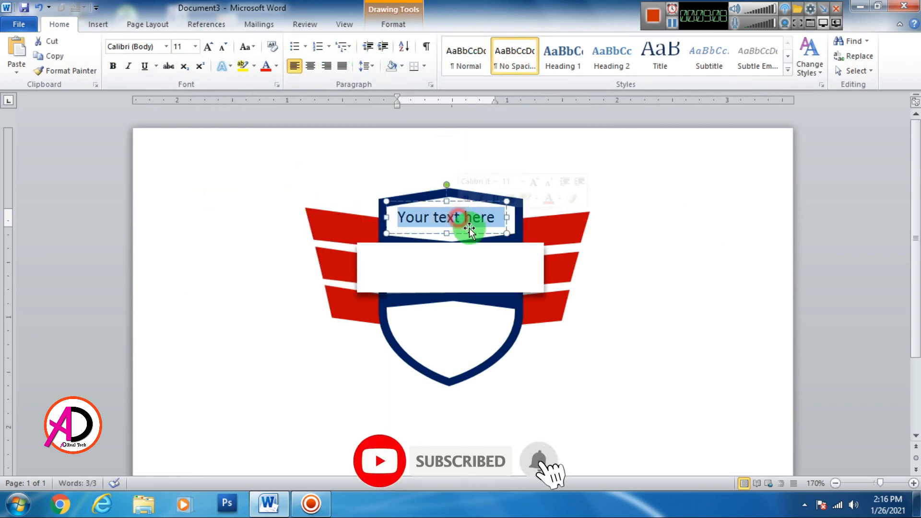
text(Cu)
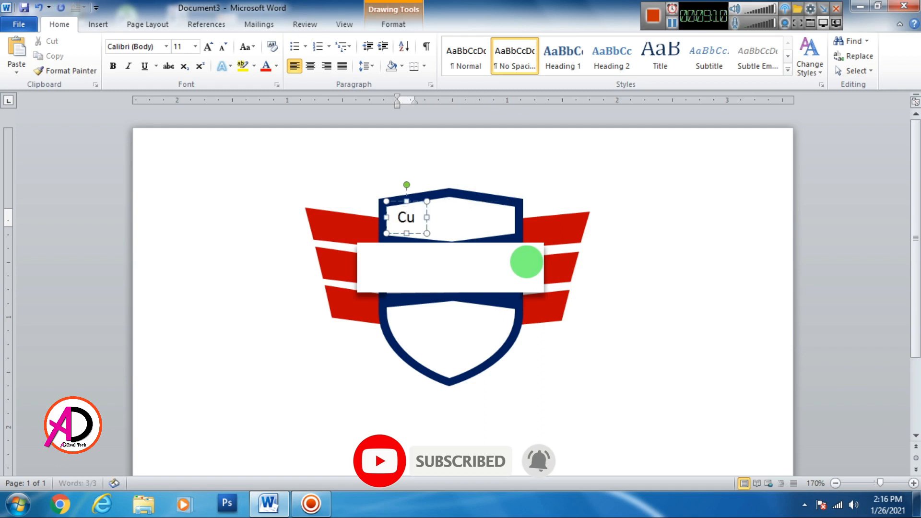
text(stom)
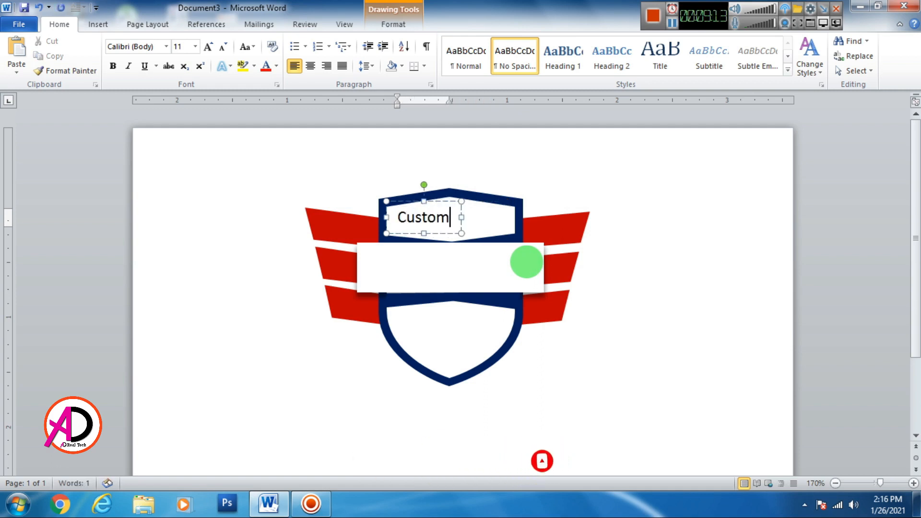
Set the "Custom" text to the Ananda font at size 16 and centre it in the shield's upper white area
key(ctrl+a)
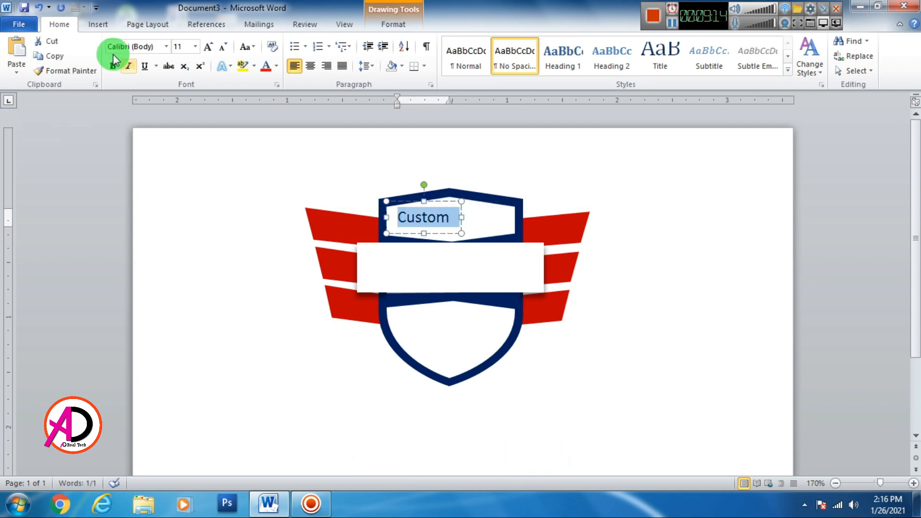
click(167, 46)
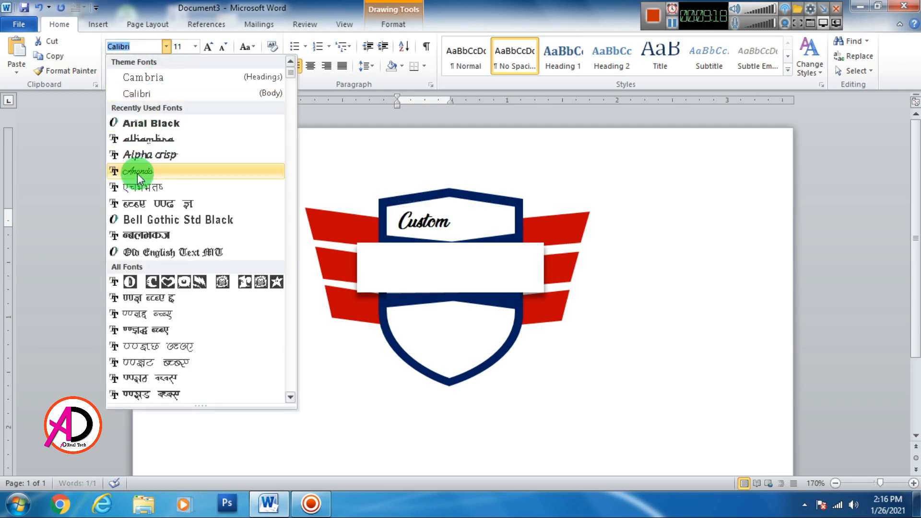
click(137, 174)
click(206, 48)
click(207, 48)
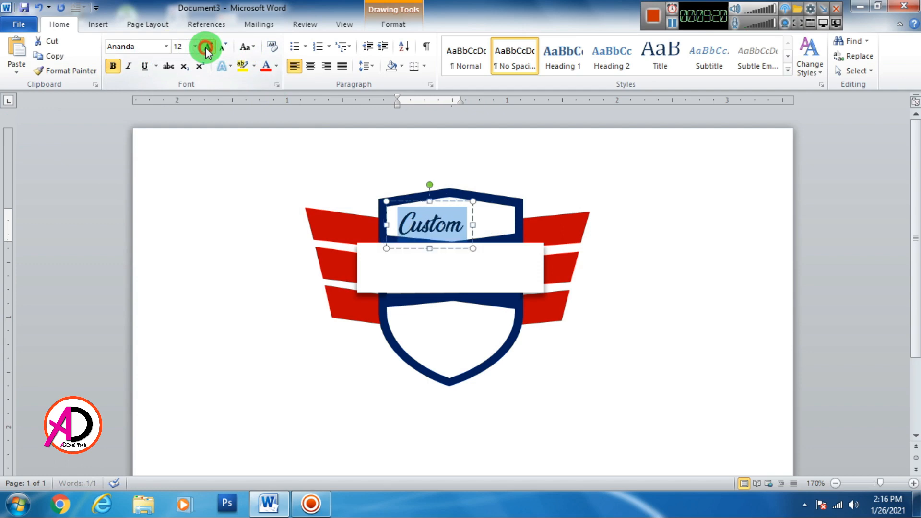
click(207, 47)
mouse_move(454, 202)
mouse_down()
mouse_move(465, 197)
mouse_move(475, 220)
mouse_up()
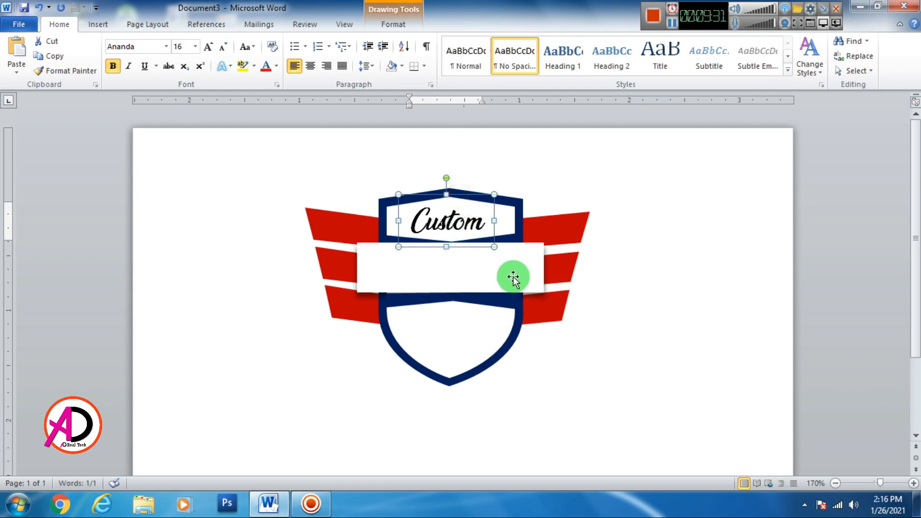
Duplicate the "Custom" text onto the white banner and replace the copy's wording with "NAME HERE"
key(ctrl+d)
drag(477, 257, 416, 269)
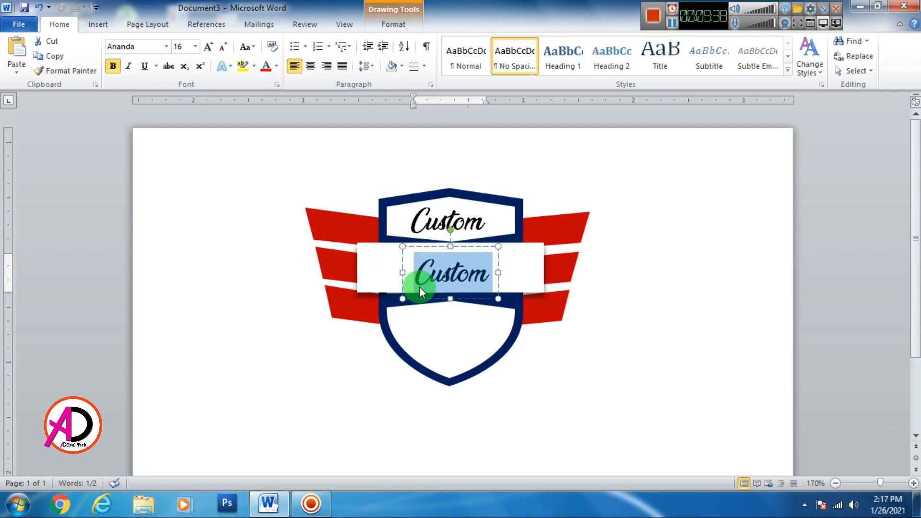
text(NA)
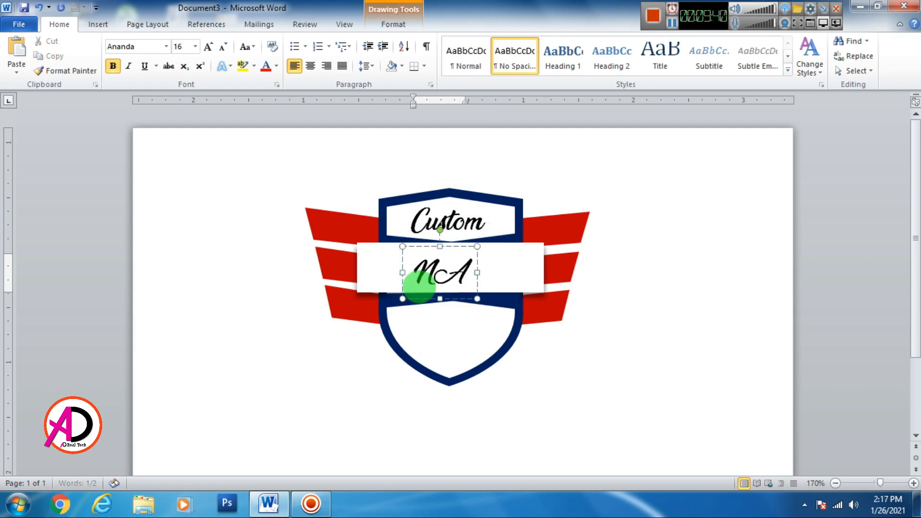
text(ME HERE)
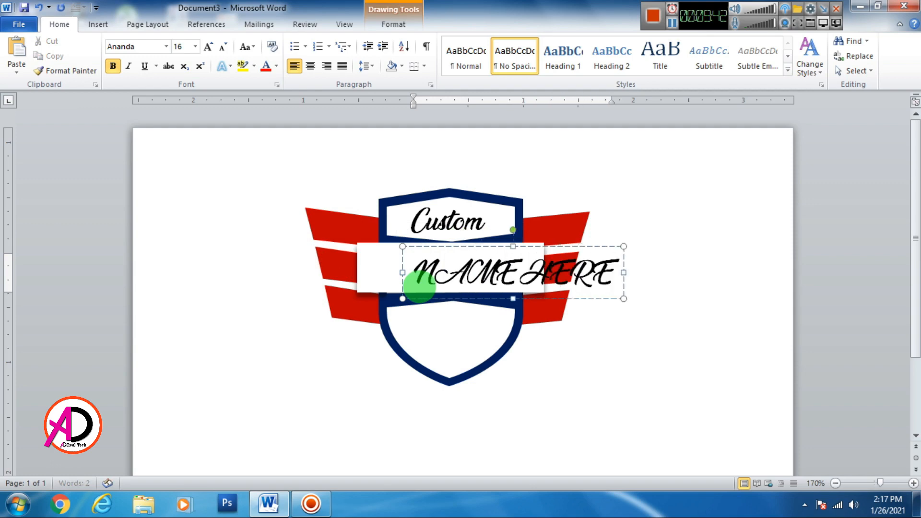
Set the "NAME HERE" text to Bell Gothic Std Black at size 20
triple_click(420, 287)
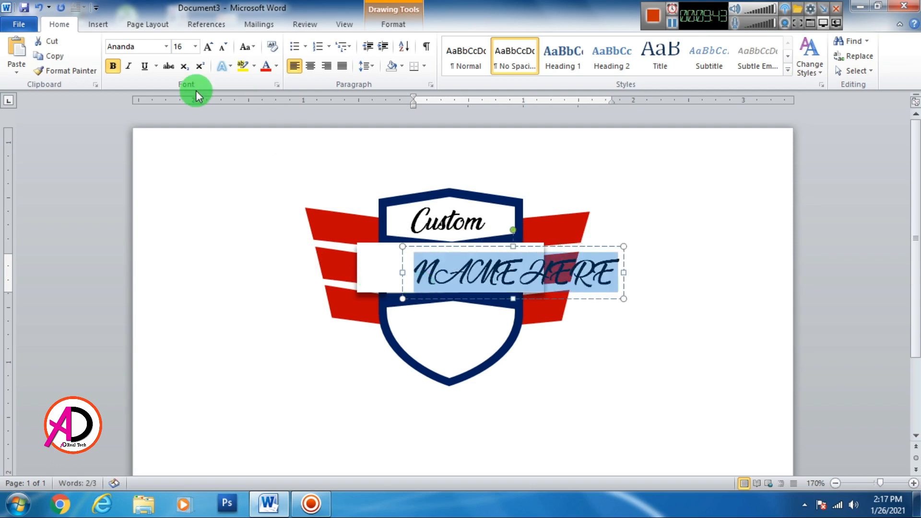
click(164, 45)
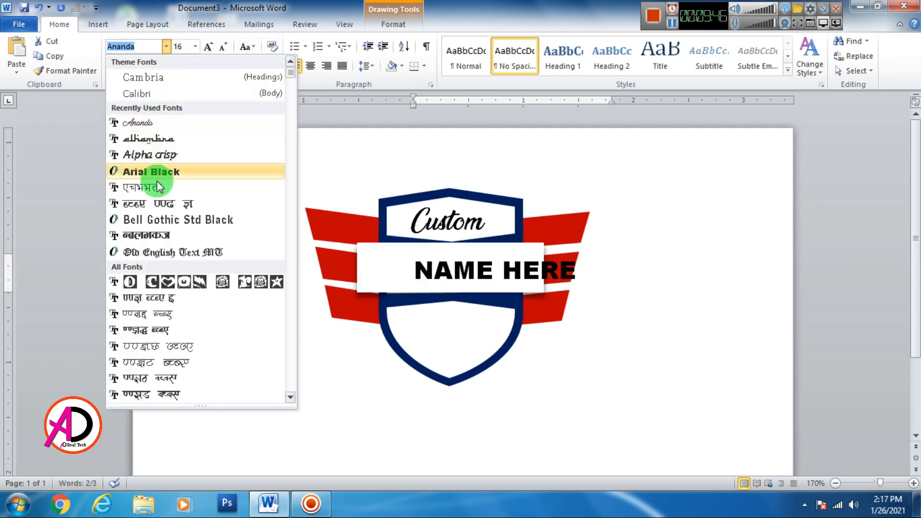
click(157, 220)
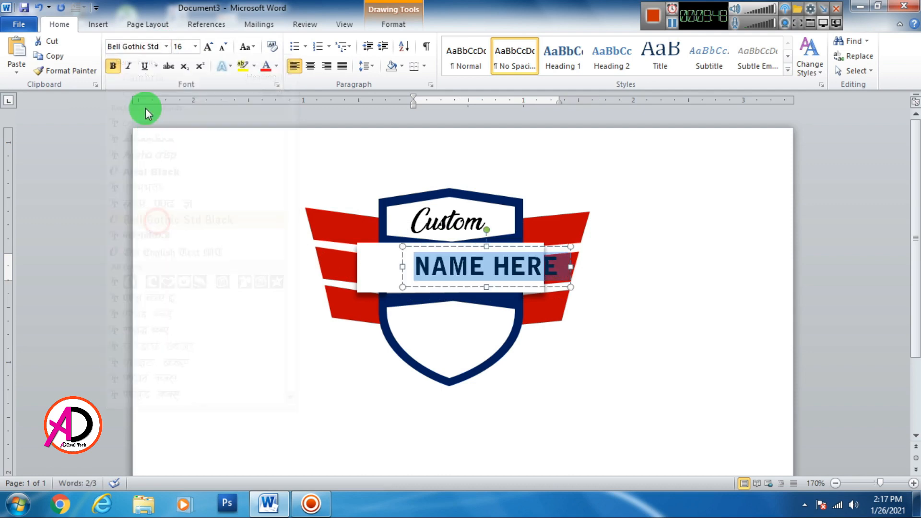
click(207, 46)
click(207, 47)
Move the "NAME HERE" text onto the white banner and nudge it right and up to centre it
drag(454, 246, 398, 248)
click(464, 269)
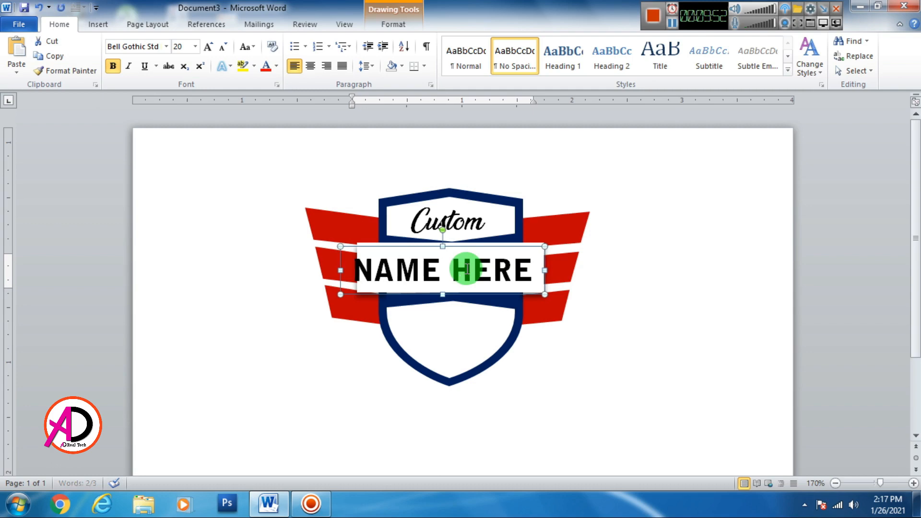
key(ctrl+Right)
key(ctrl+Right)
key(ctrl+Right)
key(ctrl+Right)
key(ctrl+Right)
key(ctrl+Right)
key(ctrl+Right)
key(ctrl+Right)
key(ctrl+Right)
key(ctrl+Up)
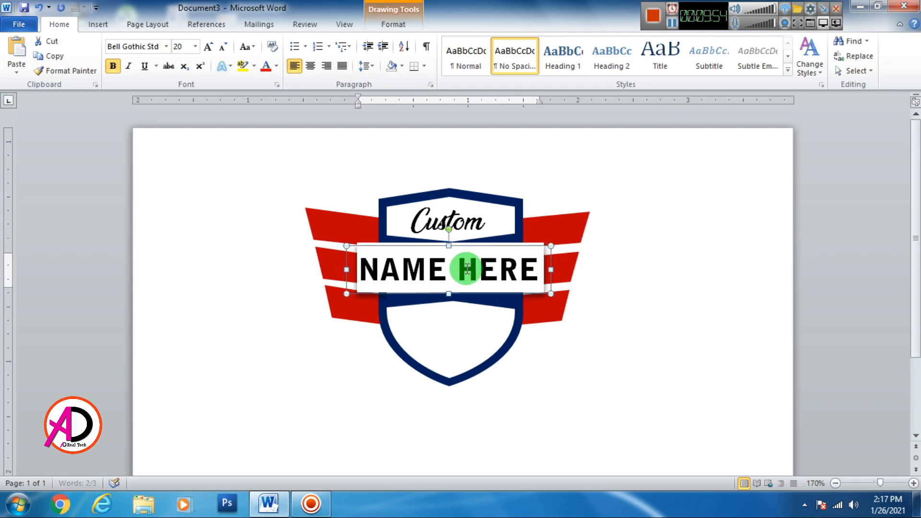
key(ctrl+Up)
key(ctrl+Up)
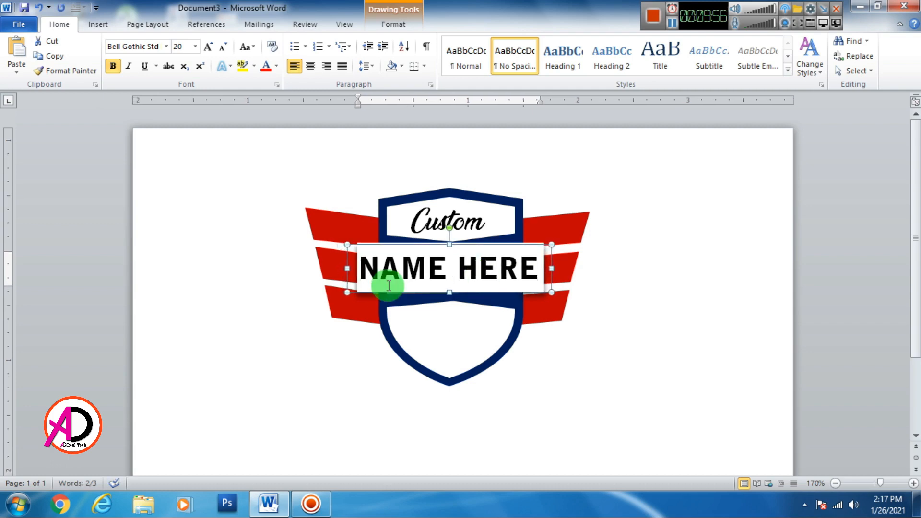
Set the "NAME HERE" text to the Authentic Ratatouille font at size 26
triple_click(402, 266)
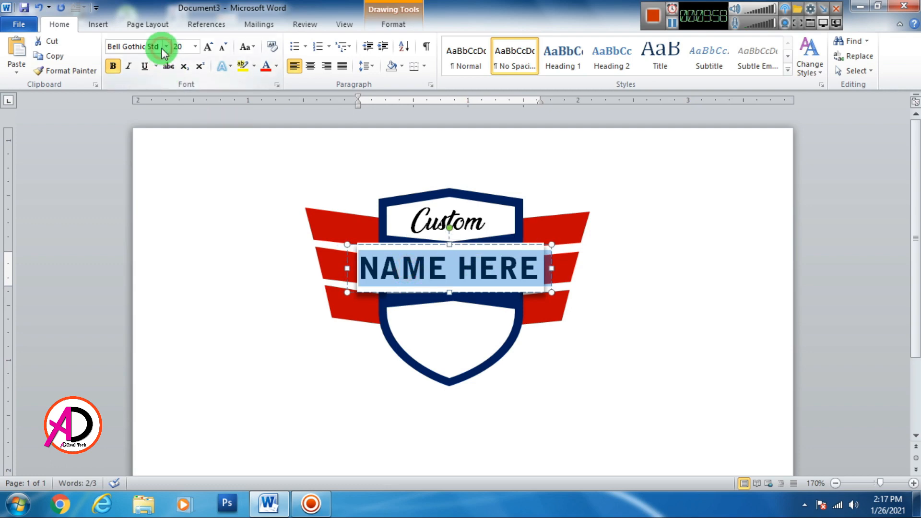
scroll(163, 307, down, 12)
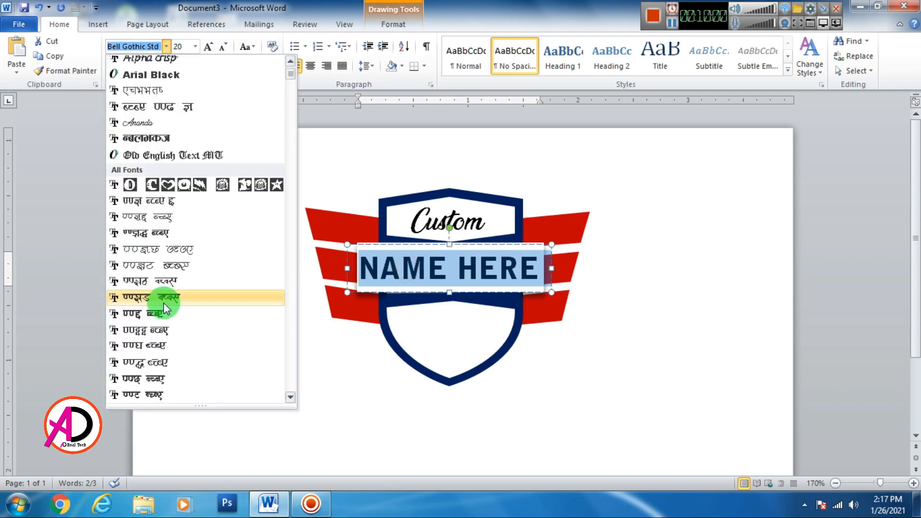
scroll(162, 308, down, 1)
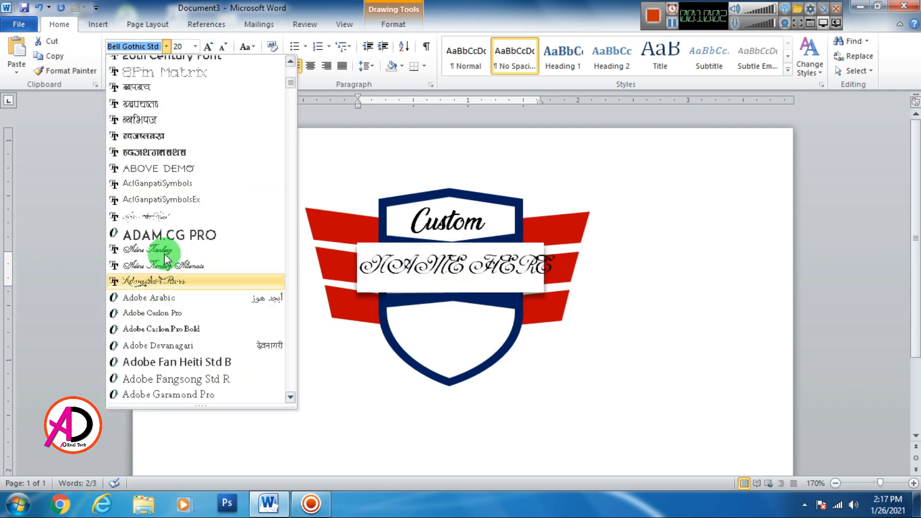
scroll(168, 241, down, 9)
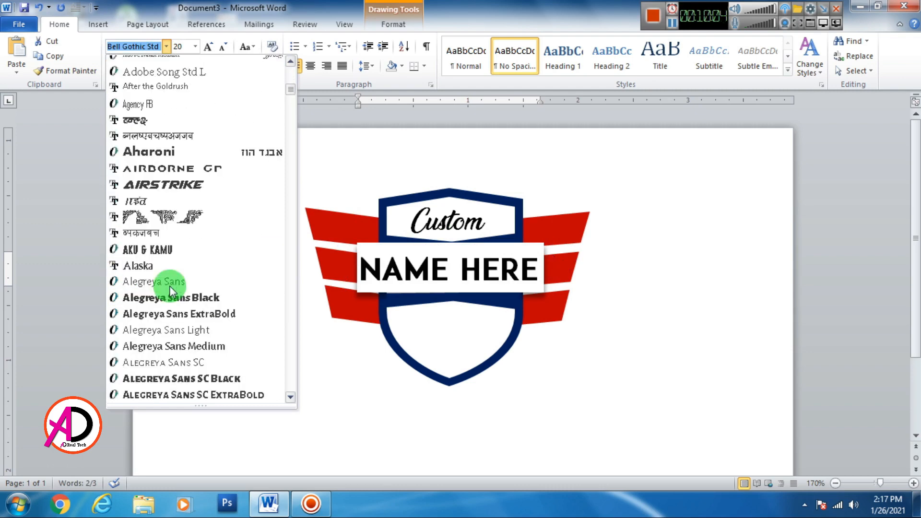
scroll(162, 287, down, 5)
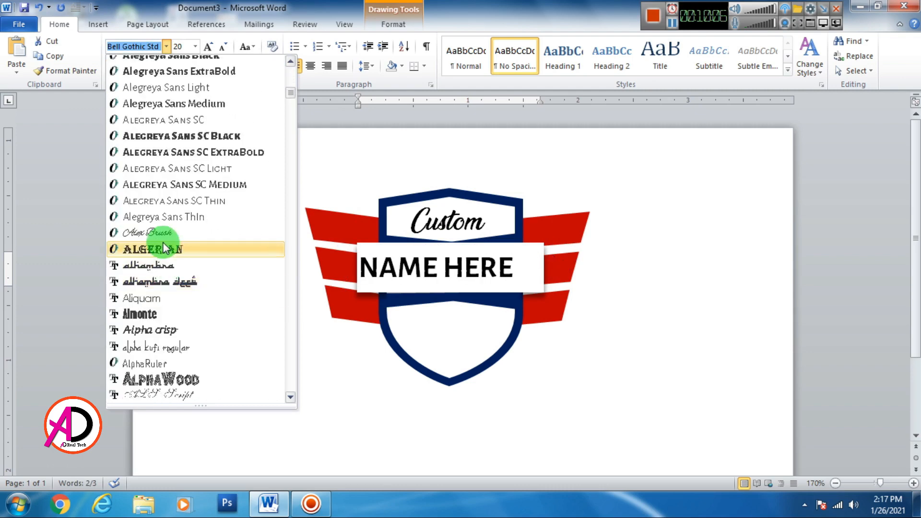
scroll(168, 286, down, 4)
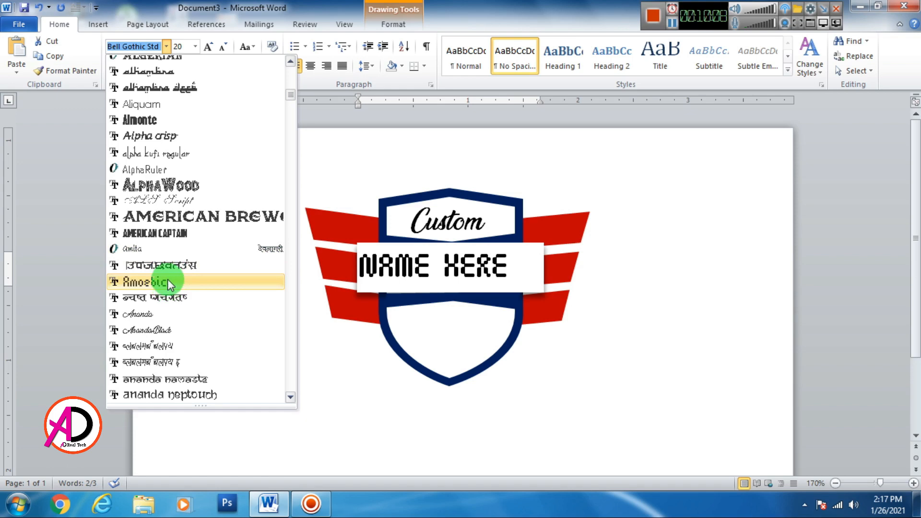
scroll(168, 280, down, 6)
scroll(164, 272, down, 3)
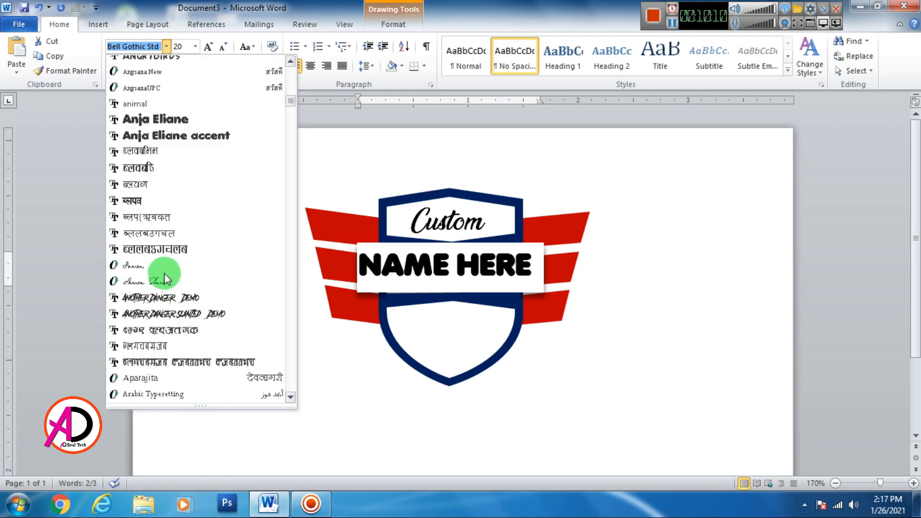
scroll(165, 273, down, 10)
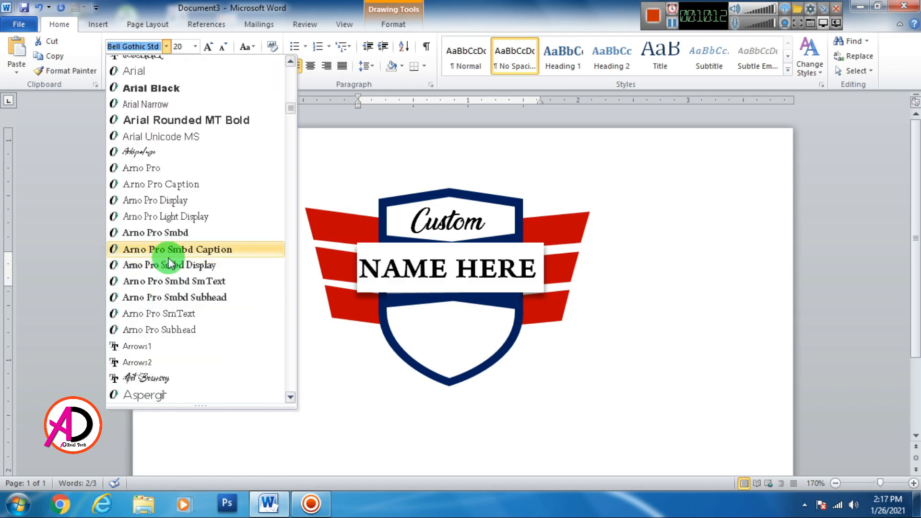
scroll(168, 262, down, 4)
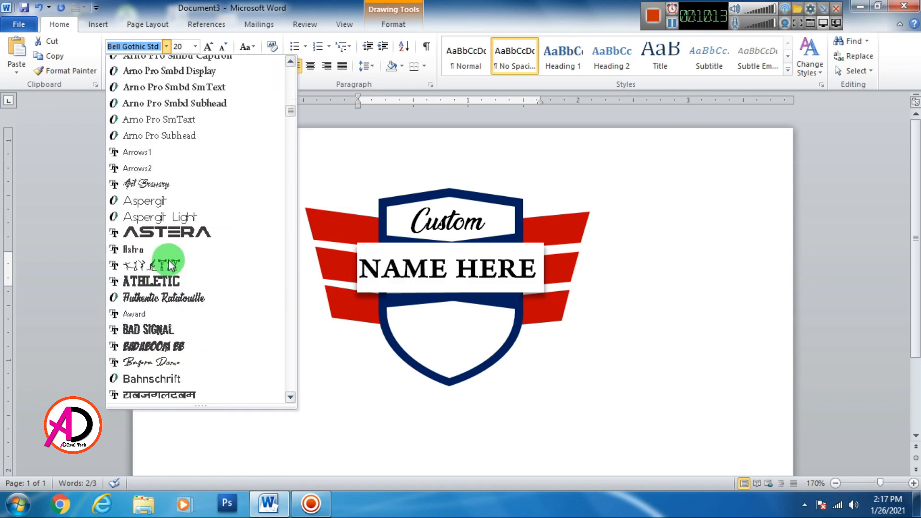
click(169, 299)
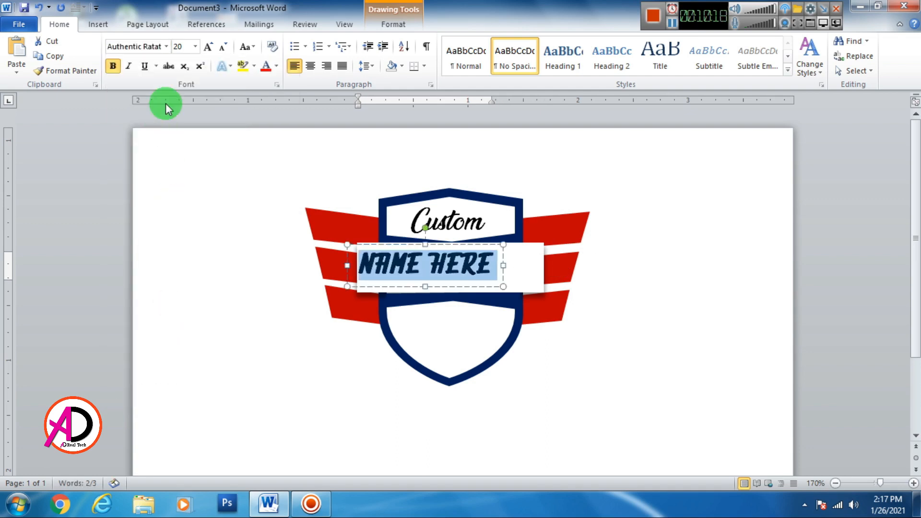
click(208, 47)
click(210, 47)
click(210, 47)
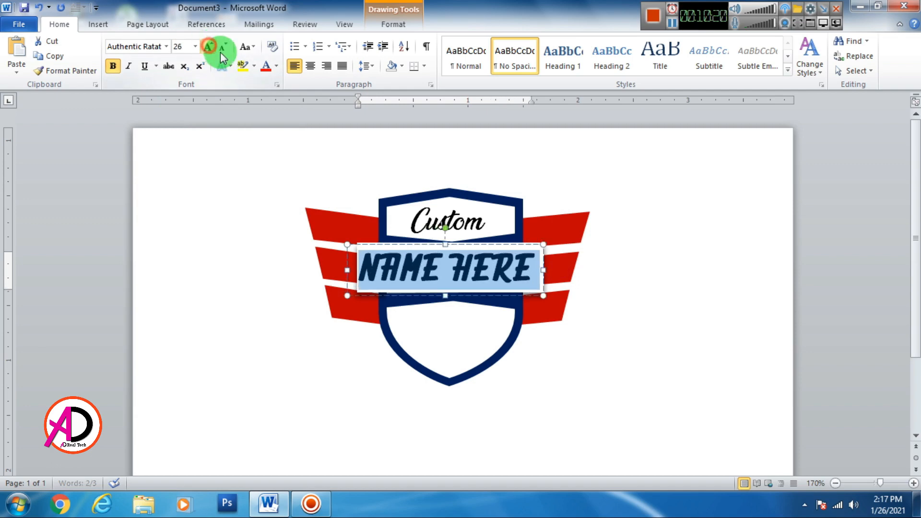
Nudge the "NAME HERE" text box right and slightly down to centre it on the white banner
click(463, 247)
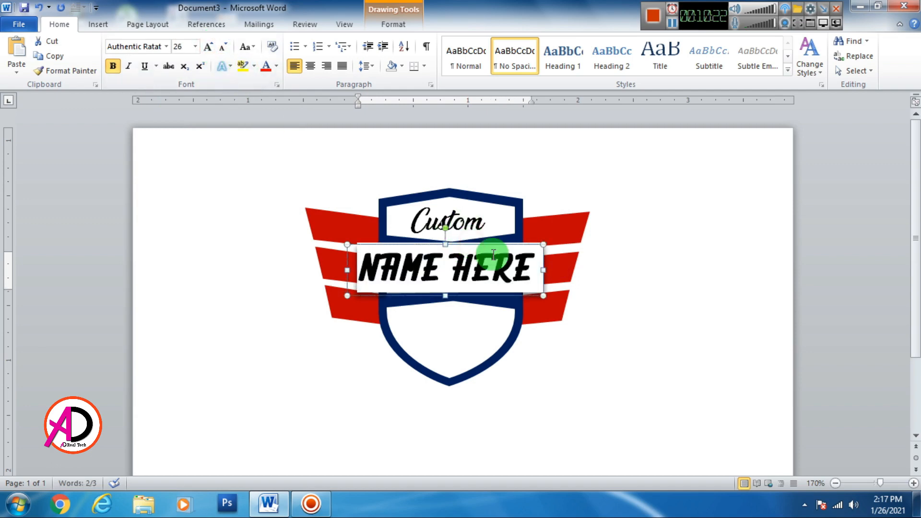
key(ctrl+Right)
key(ctrl+Right)
key(ctrl+Right)
key(ctrl+Right)
key(ctrl+Right)
key(ctrl+Down)
key(ctrl+Down)
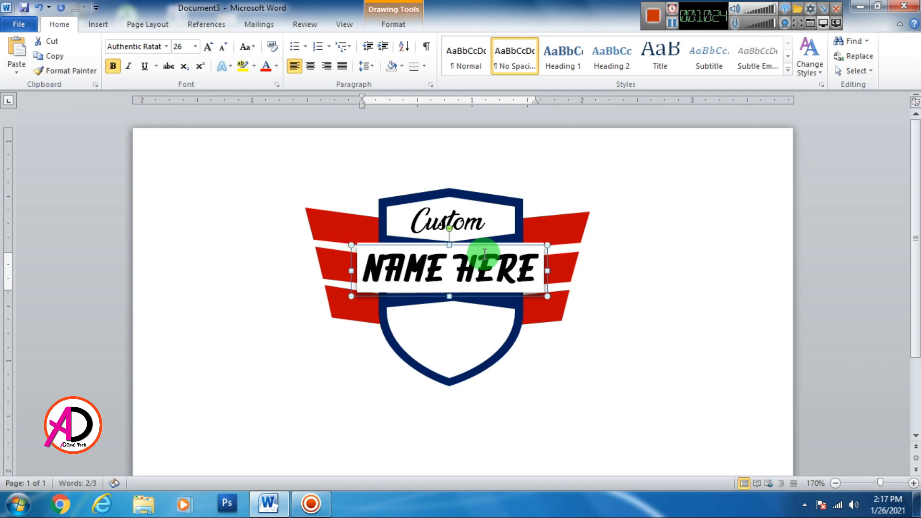
Colour the "NAME HERE" text with the standard dark red that matches the wings
triple_click(442, 267)
click(277, 66)
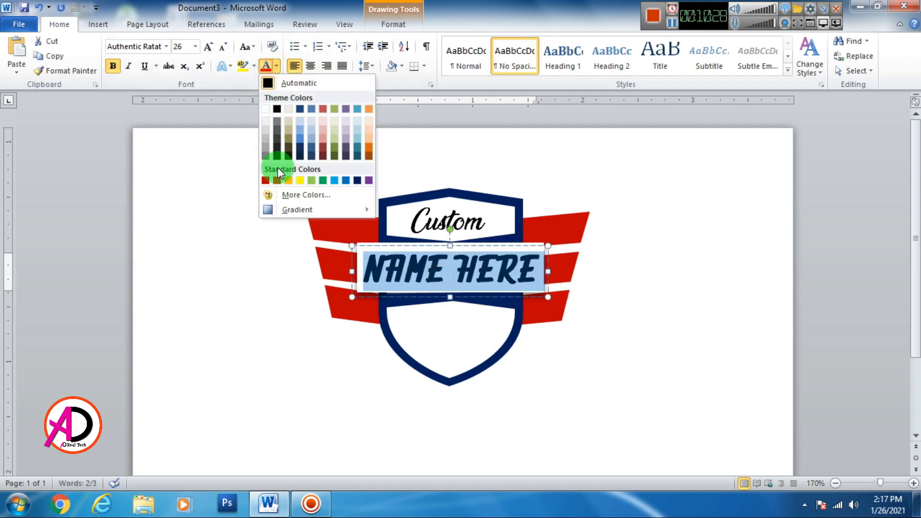
click(265, 180)
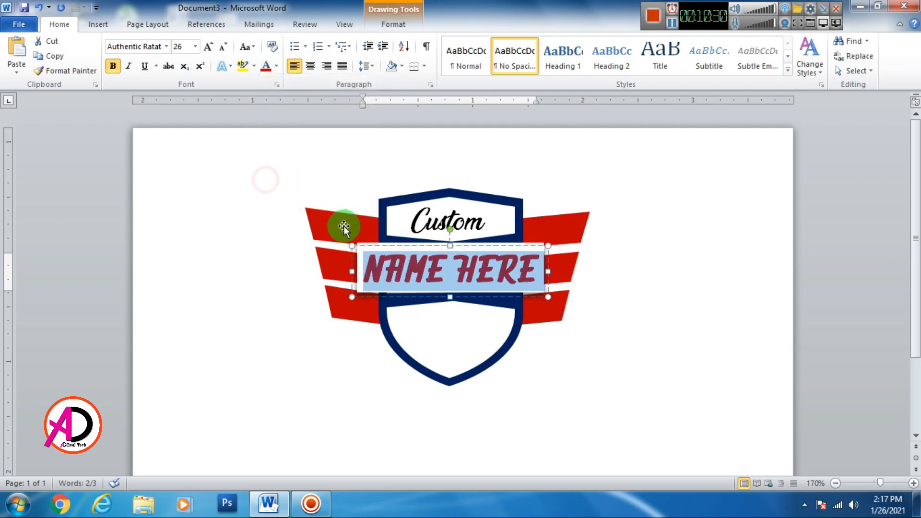
click(454, 277)
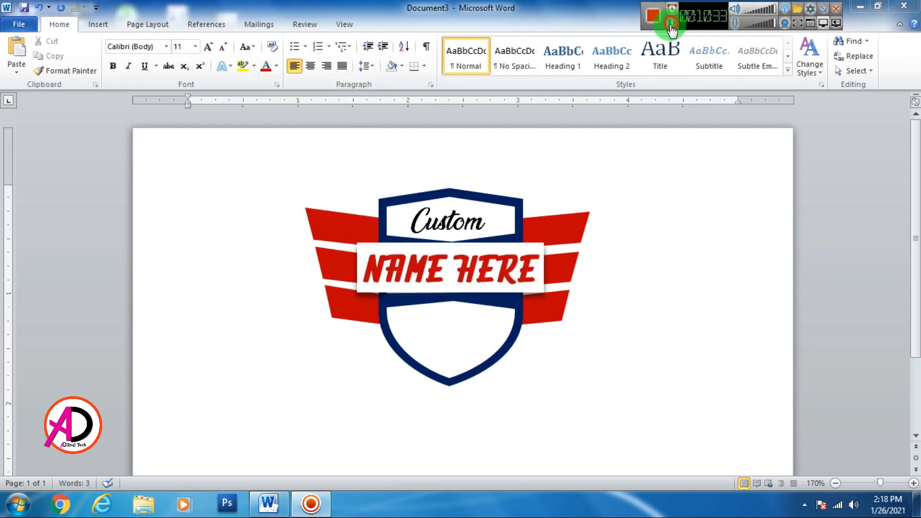
click(484, 276)
click(679, 323)
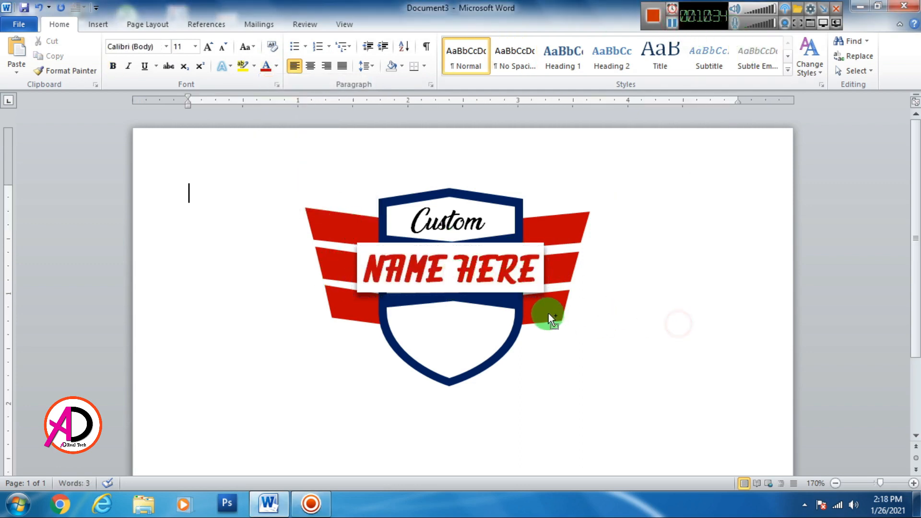
scroll(530, 306, up, 3)
click(97, 24)
click(199, 57)
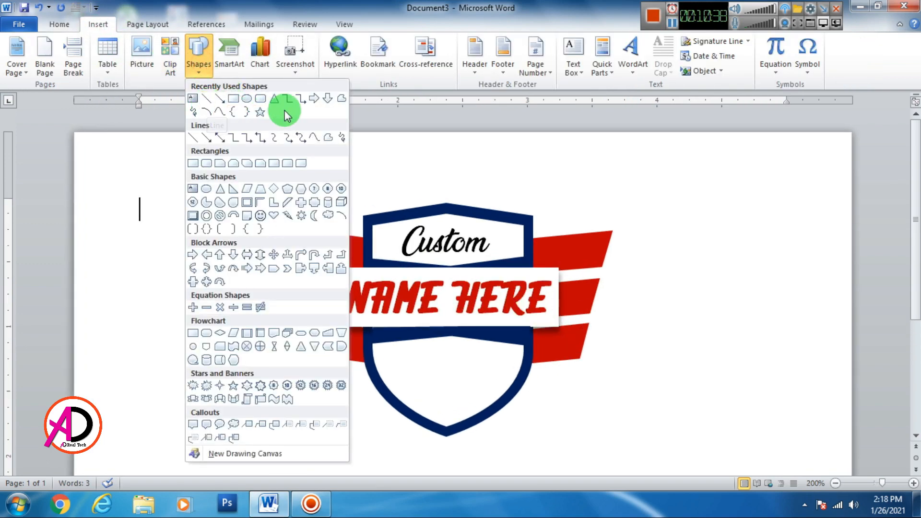
click(344, 99)
scroll(376, 258, up, 3)
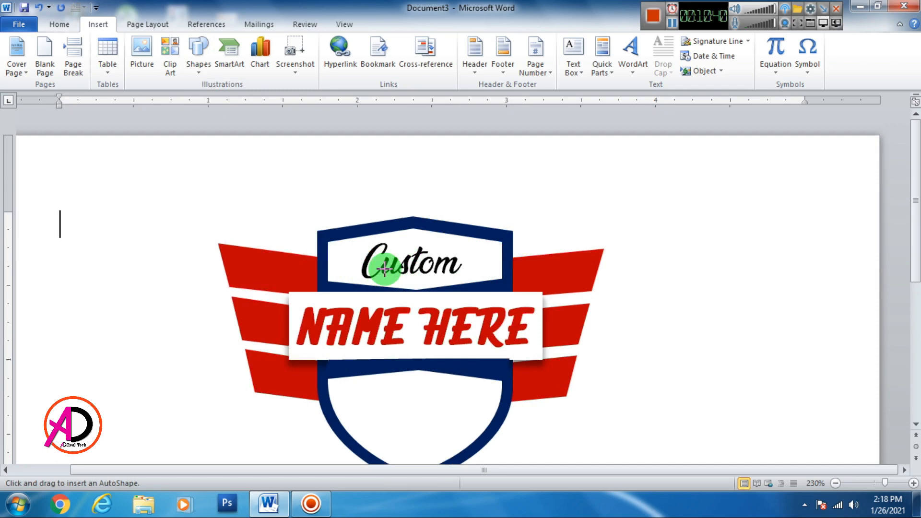
click(319, 277)
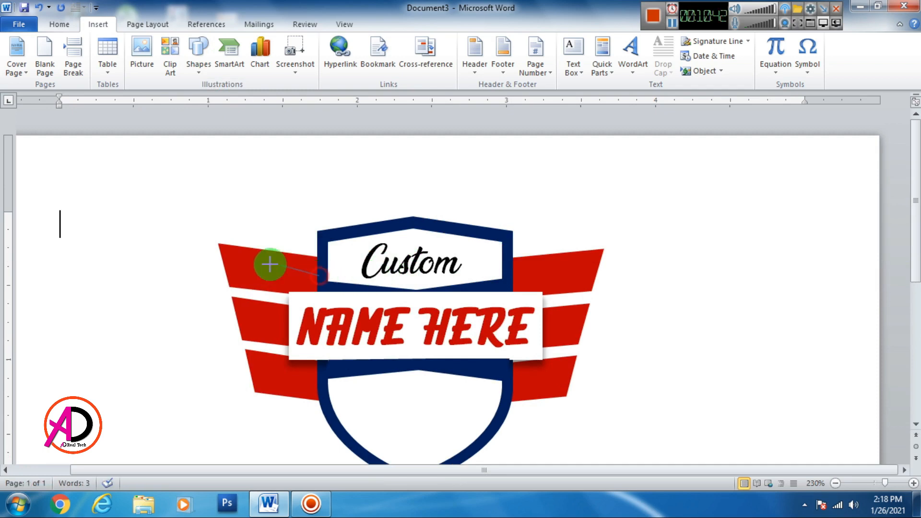
click(230, 256)
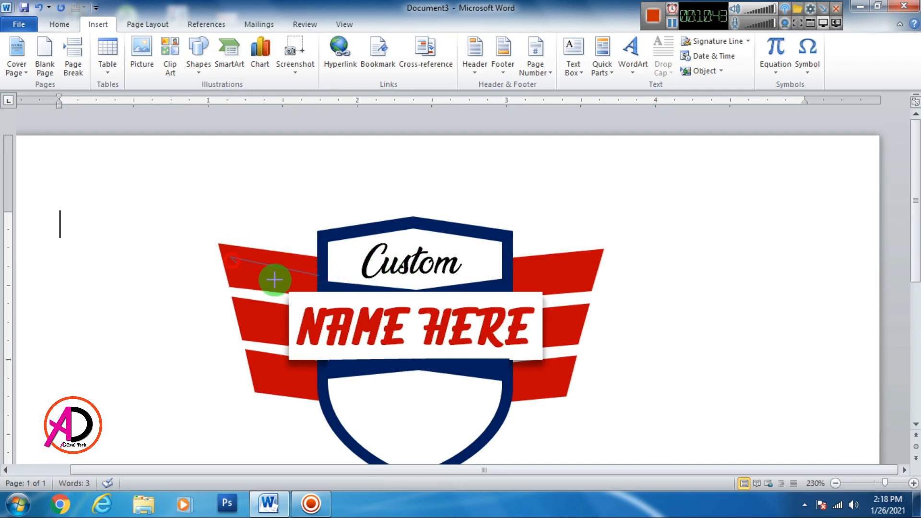
click(319, 277)
click(625, 253)
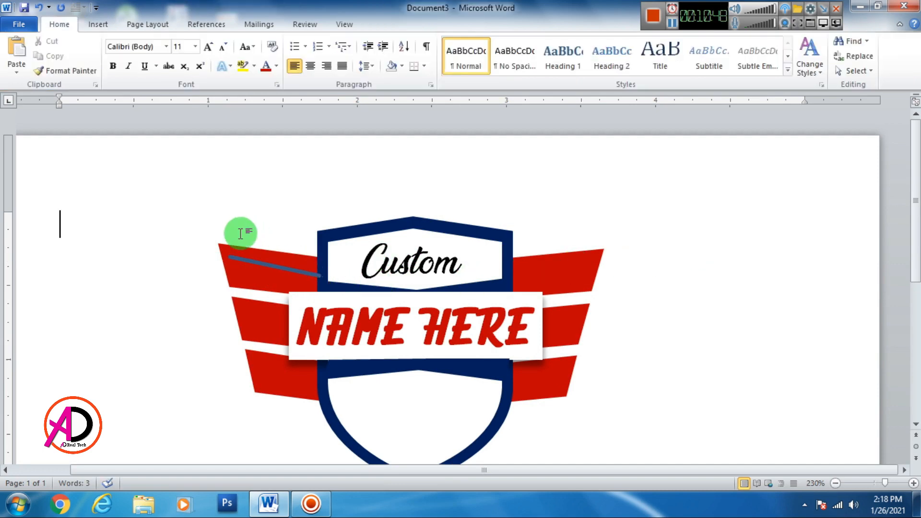
click(266, 264)
key(Delete)
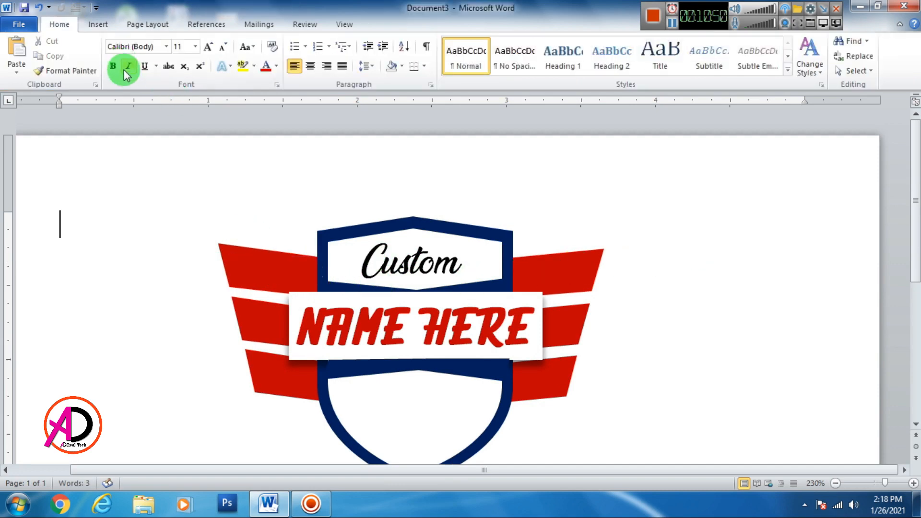
Draw a thin freeform wedge about 0.66" wide and 0.19" high across the upper-left red wing, widening towards the shield
click(98, 24)
click(197, 57)
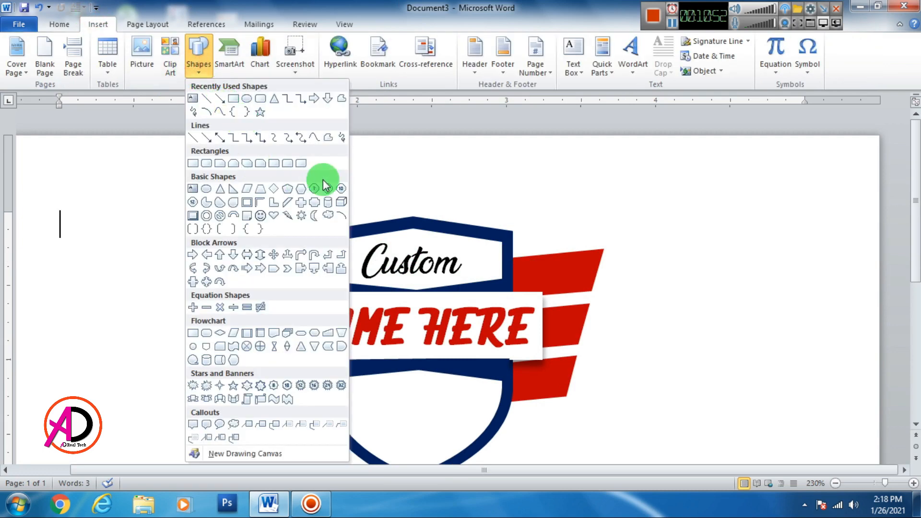
click(339, 100)
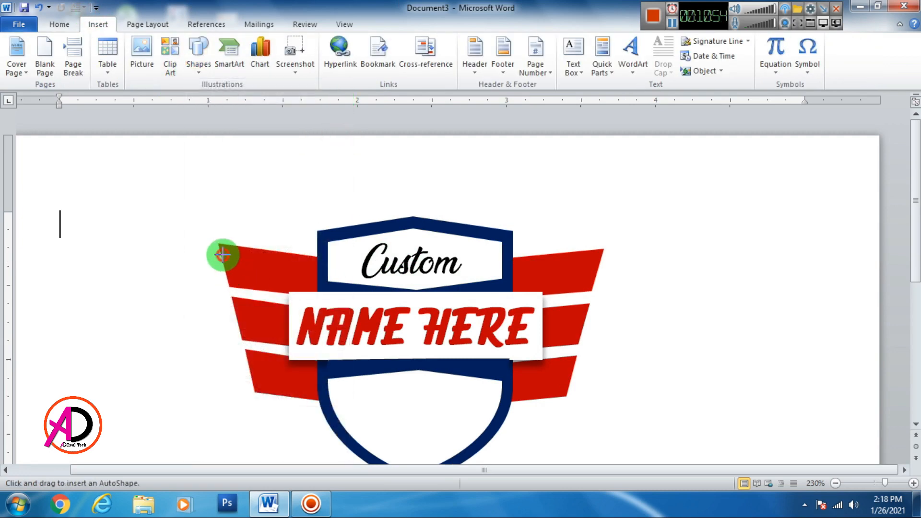
drag(222, 254, 324, 270)
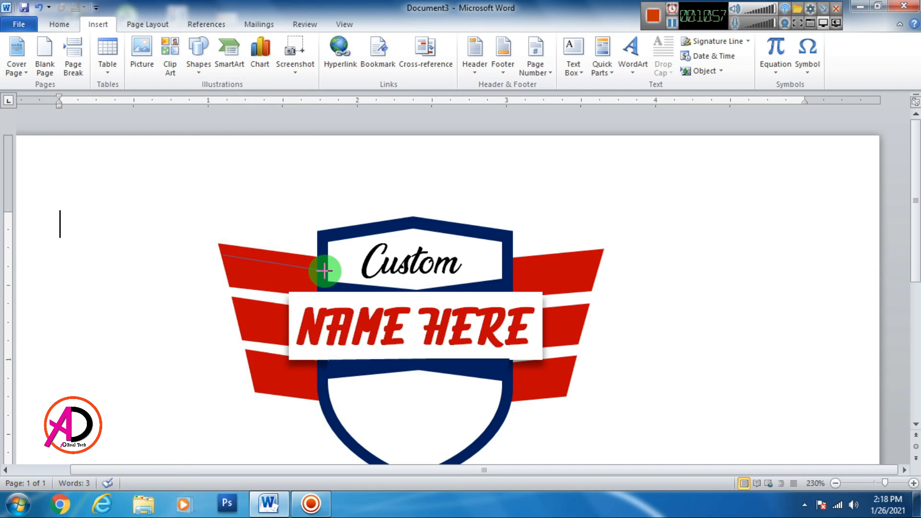
mouse_move(321, 273)
mouse_down()
mouse_move(322, 286)
mouse_move(221, 255)
mouse_up()
Remove the wedge's outline and fill it with white
click(336, 56)
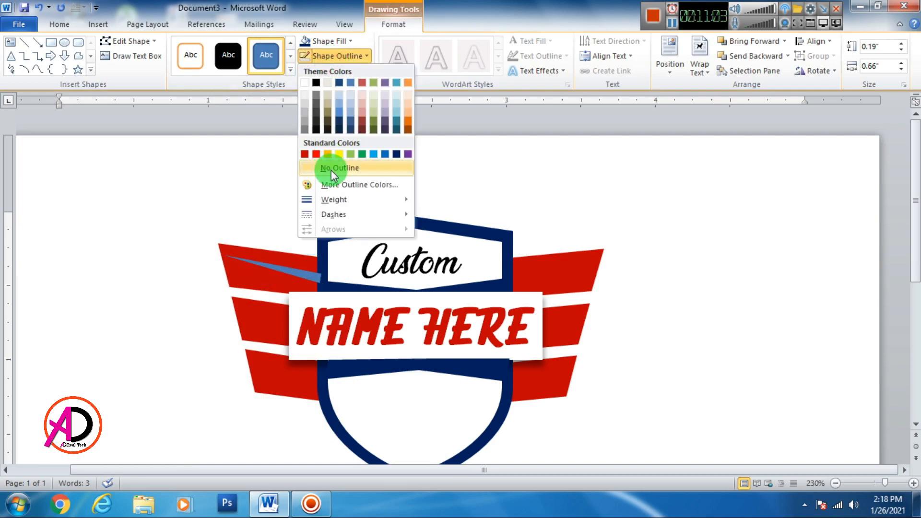
click(332, 169)
click(328, 41)
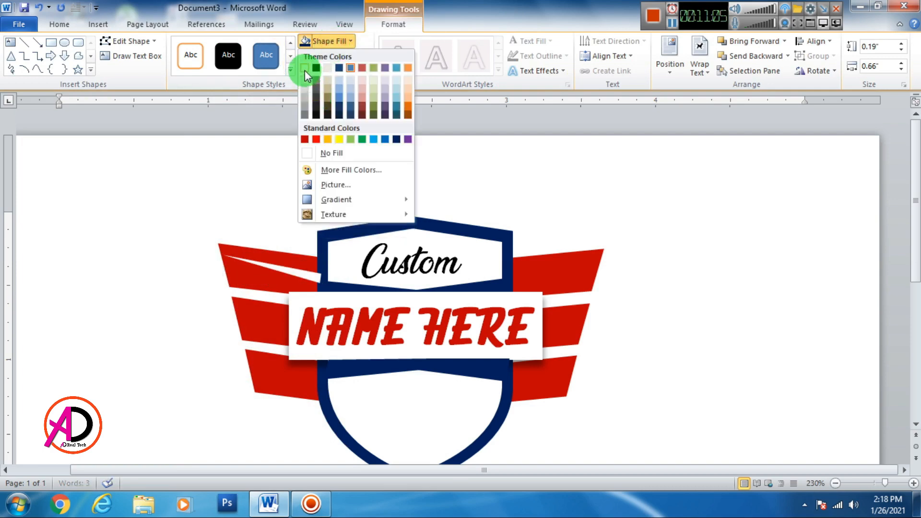
click(304, 70)
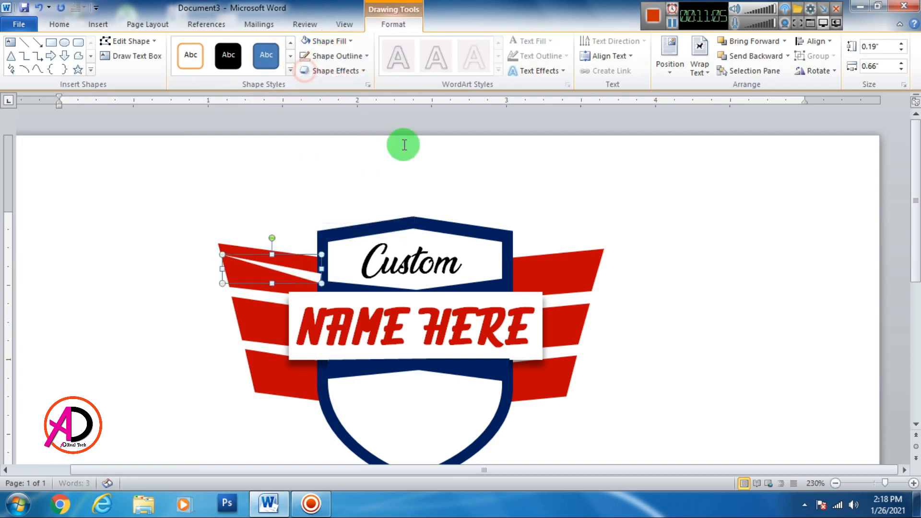
Layer the white wedge behind the shield but above the red wing, and rotate it slightly counter-clockwise
click(745, 57)
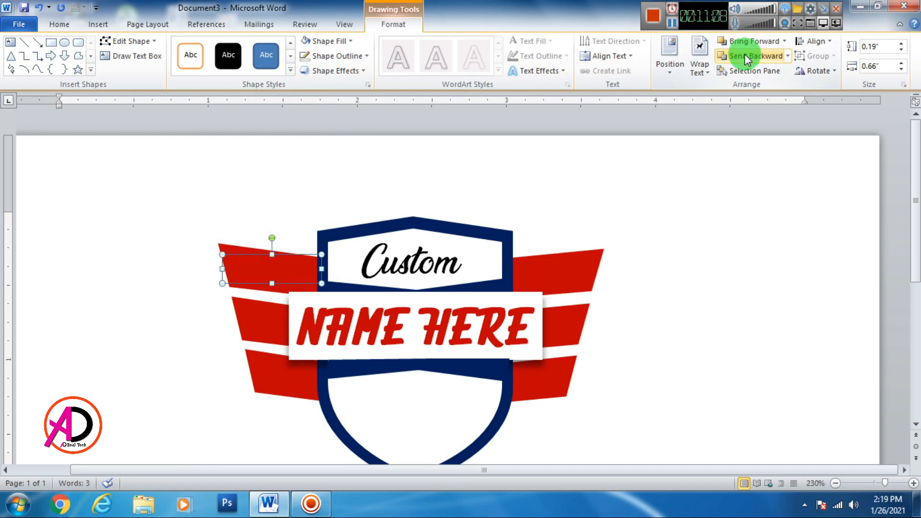
click(751, 43)
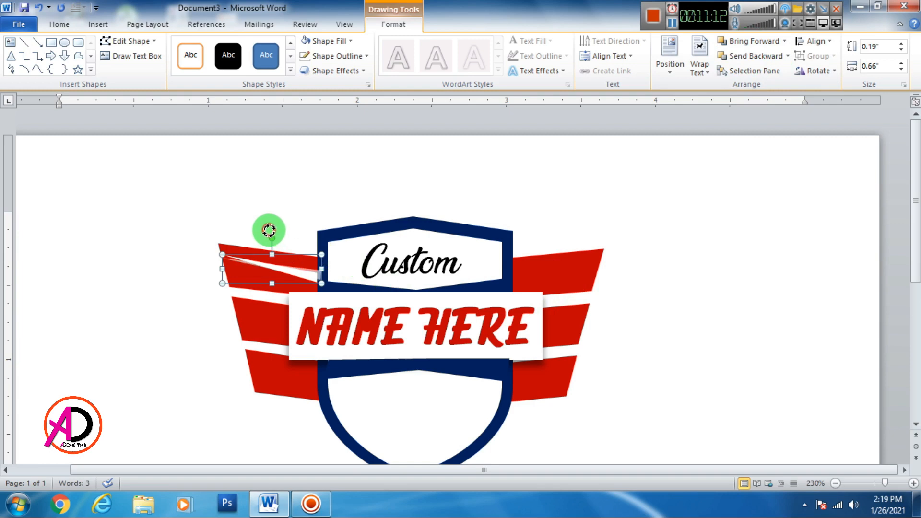
drag(269, 231, 263, 232)
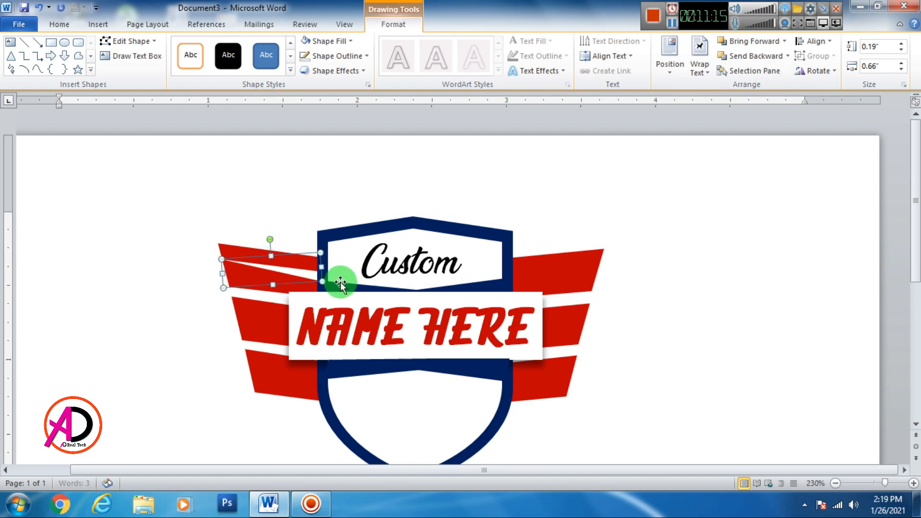
Duplicate the white wedge just below and to the right of the original and flip the copy horizontally
scroll(404, 307, down, 2)
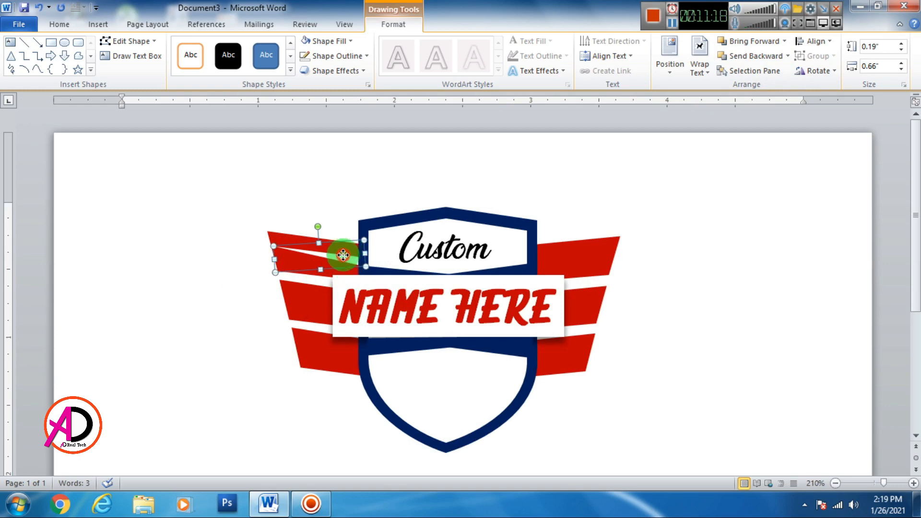
drag(345, 267, 367, 289)
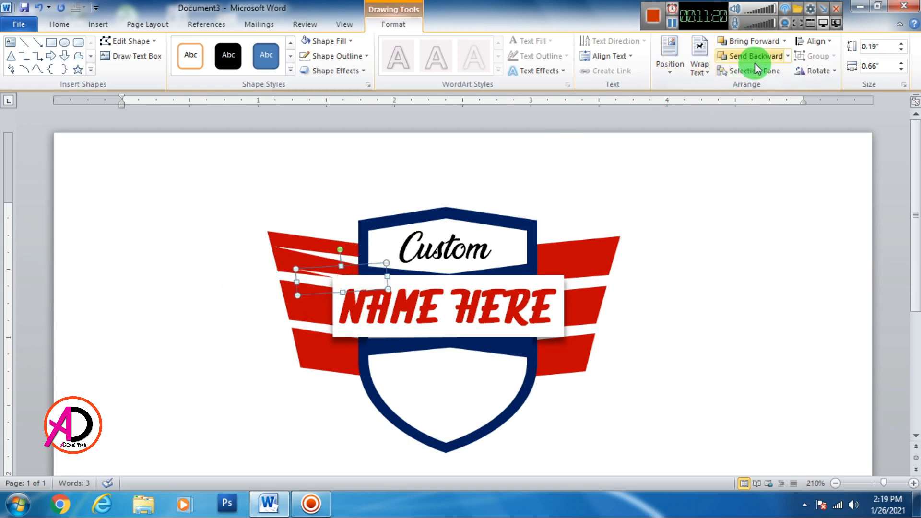
click(821, 75)
click(833, 134)
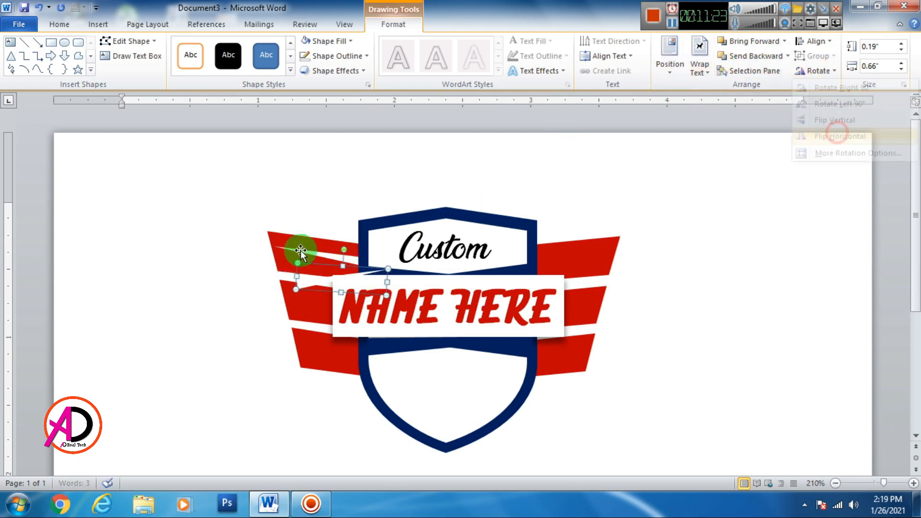
Move the flipped white wedge onto the upper-right red wing and send it behind the shield
drag(310, 287, 532, 264)
click(748, 53)
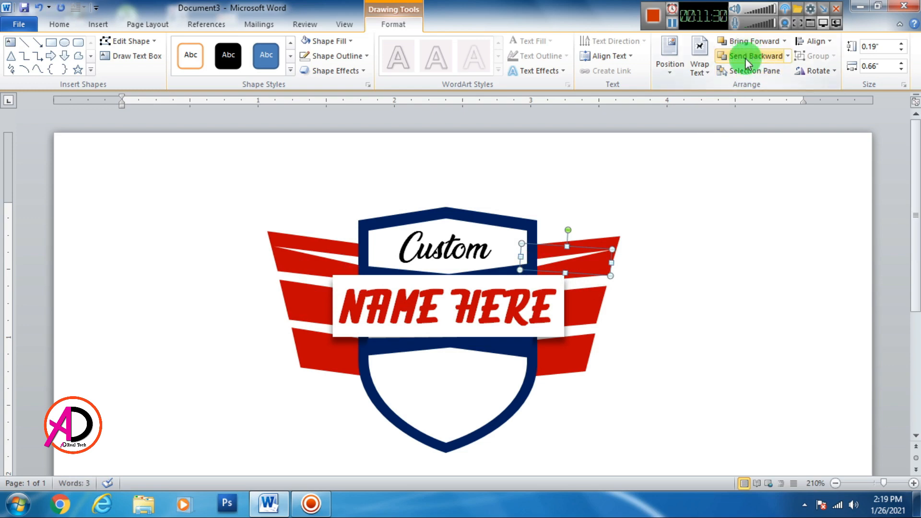
drag(587, 282, 611, 304)
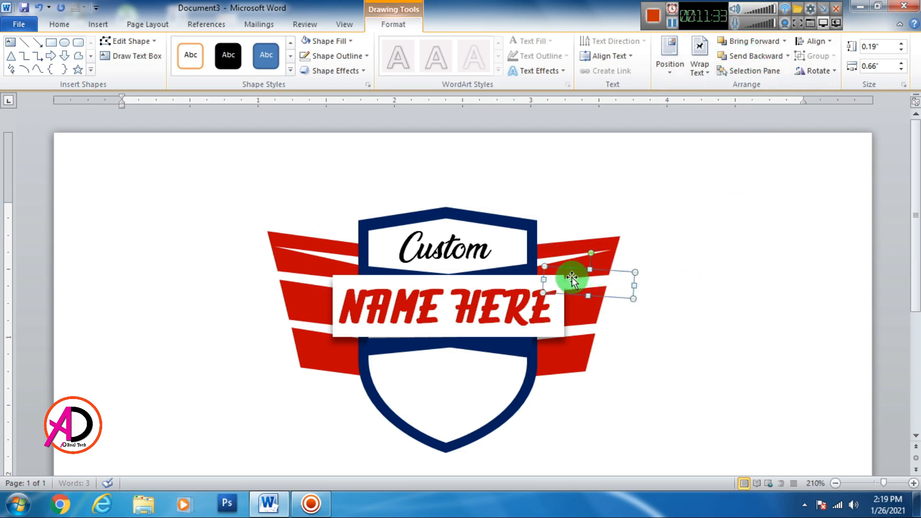
click(595, 288)
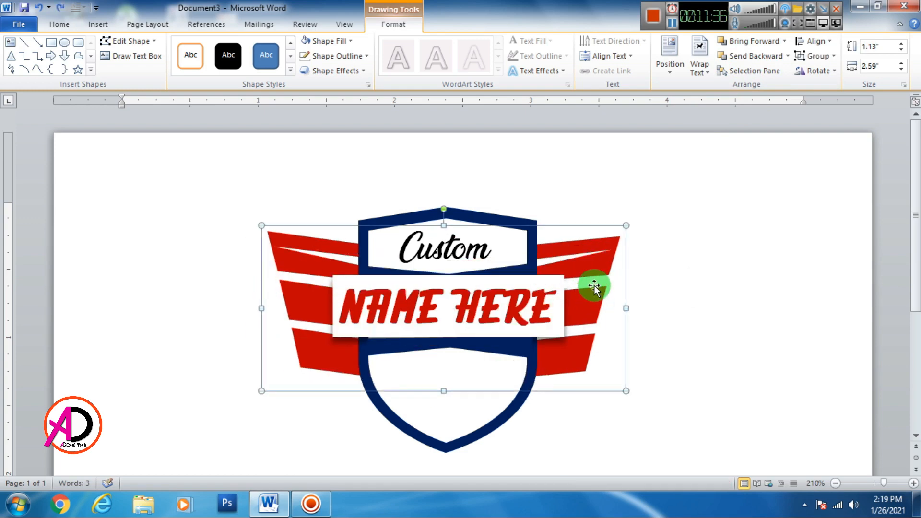
click(693, 290)
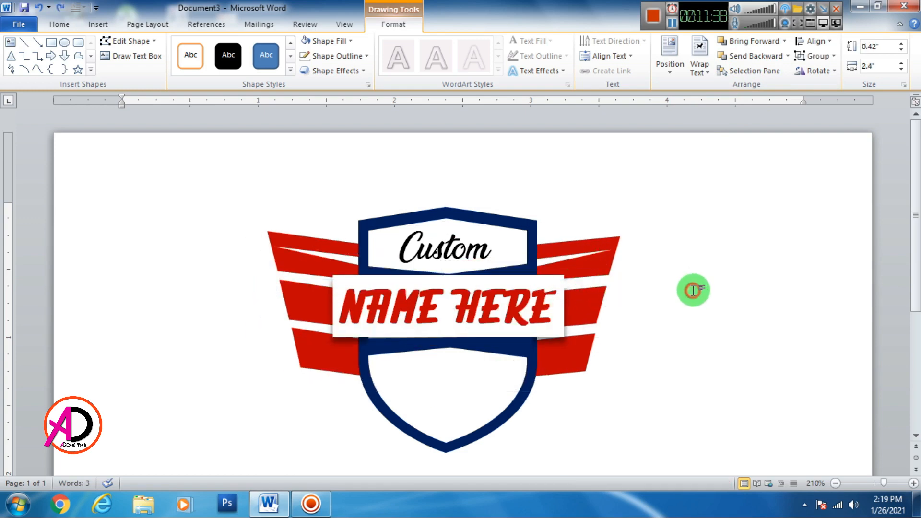
Duplicate the upper-right white wedge onto the middle-right red wing and send the copy behind the banner
click(569, 261)
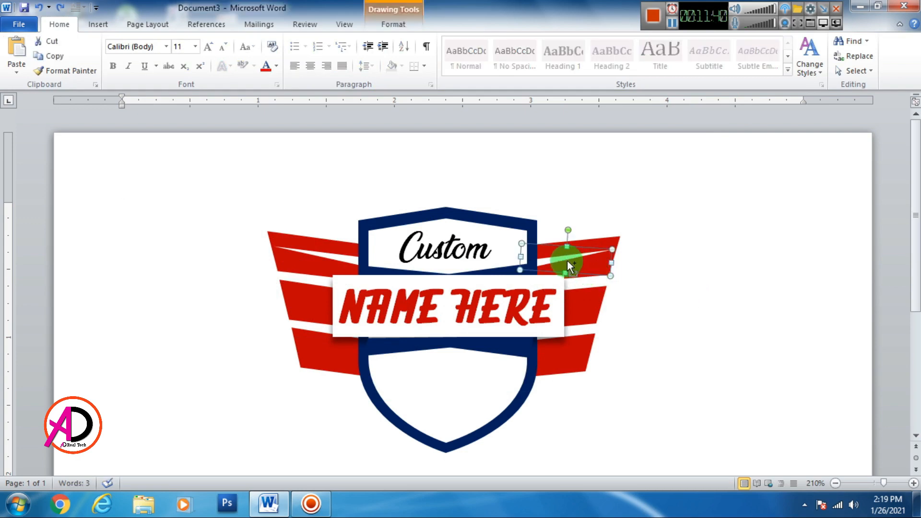
drag(569, 262, 541, 329)
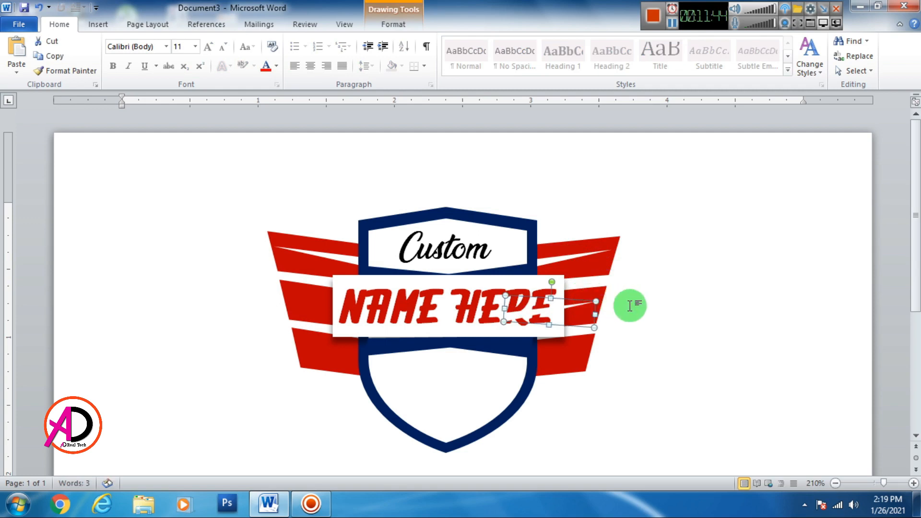
key(ctrl+z)
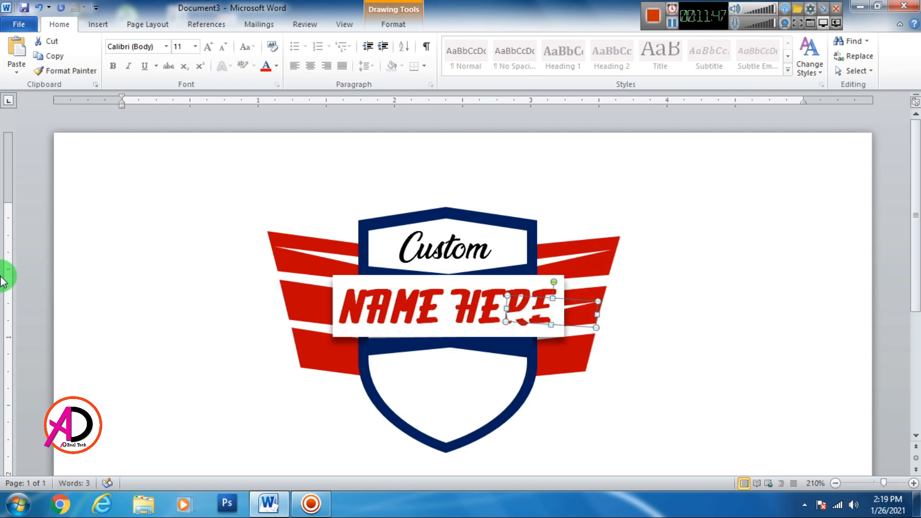
click(409, 25)
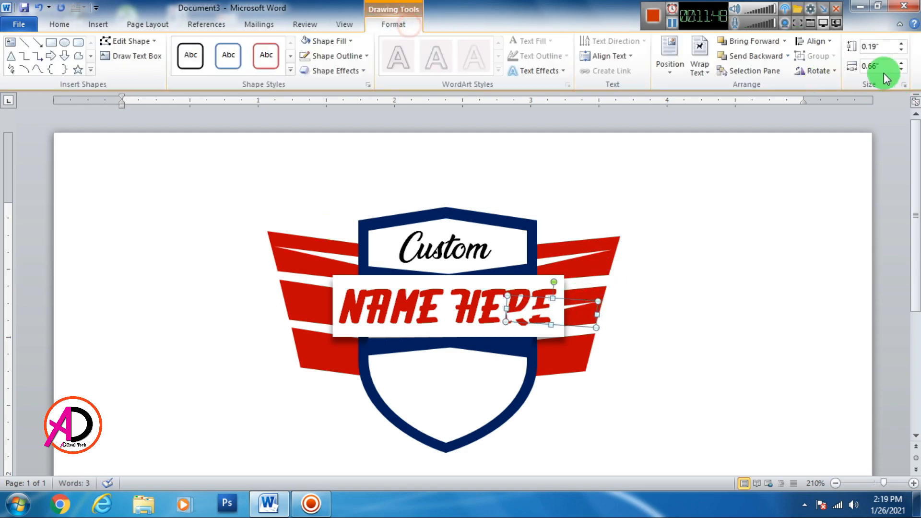
click(759, 55)
Duplicate the wedge onto the lower-right red wing, nudge the copy slightly up and right, and send it behind the shield
drag(579, 302, 561, 352)
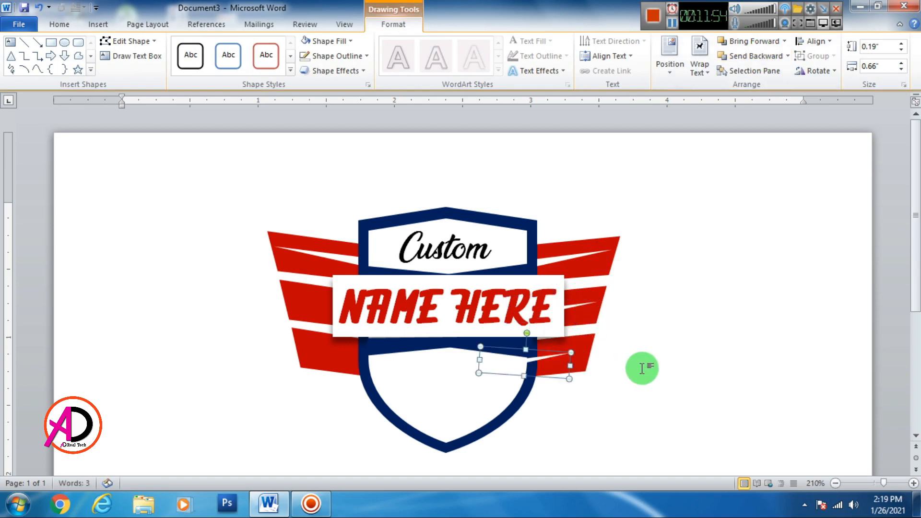
key(ctrl+Up)
key(ctrl+Up)
key(ctrl+Right)
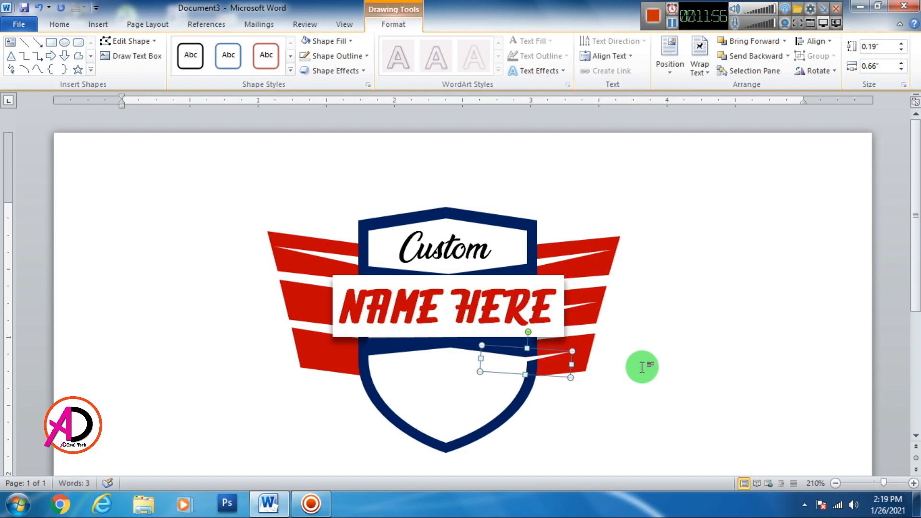
key(ctrl+Up)
key(ctrl+Up)
key(ctrl+Right)
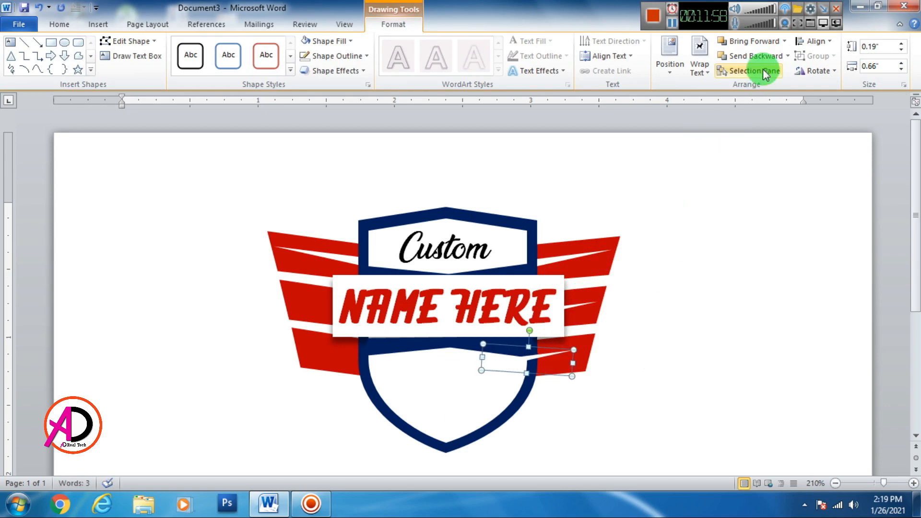
click(757, 60)
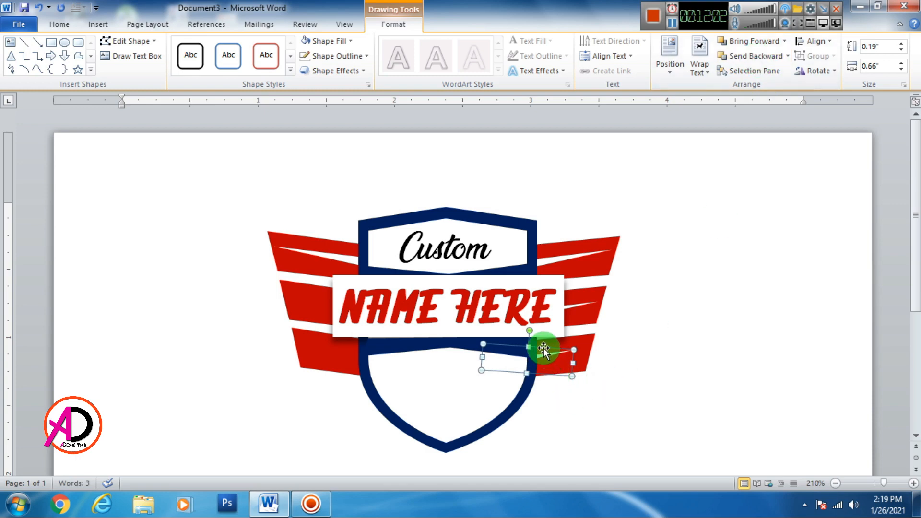
Duplicate the upper-left white wedge onto the middle-left red wing and send the copy behind the banner
click(318, 252)
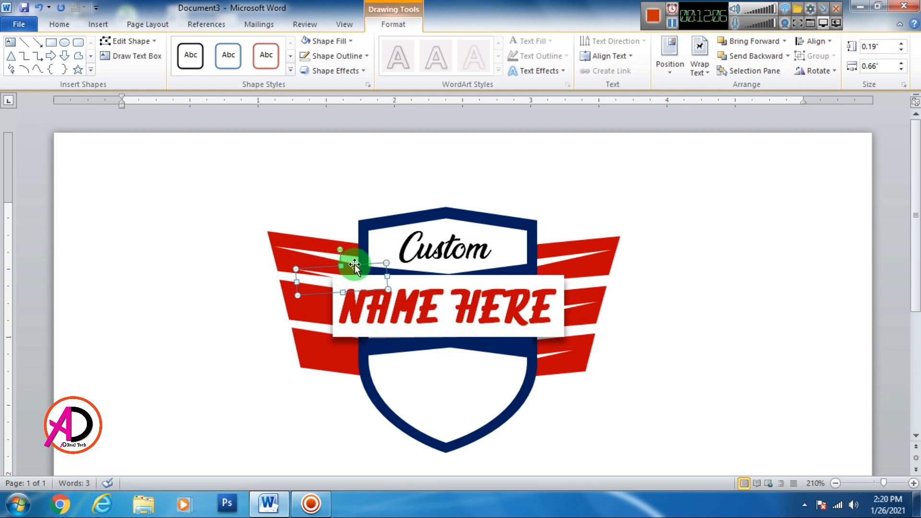
drag(355, 265, 352, 292)
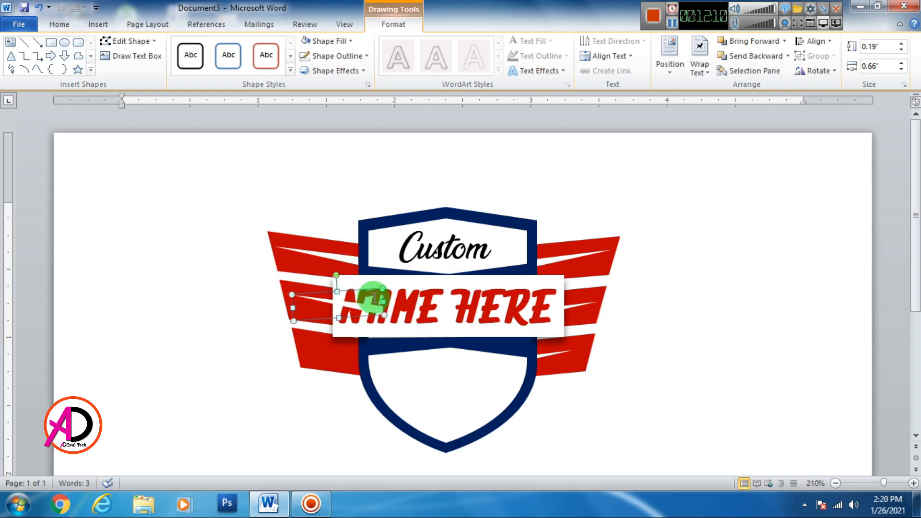
click(767, 56)
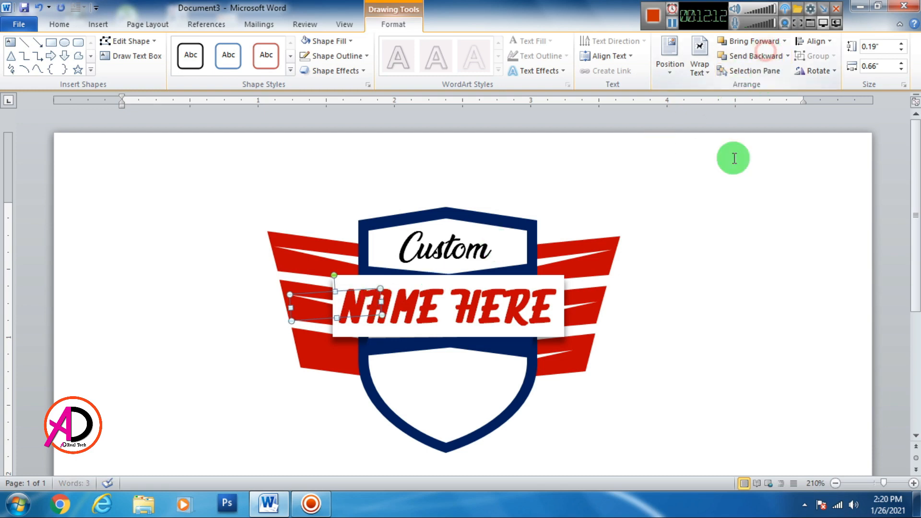
Duplicate the wedge onto the lower-left red wing, send the copy behind the shield, and nudge it slightly right and down
drag(360, 322, 383, 345)
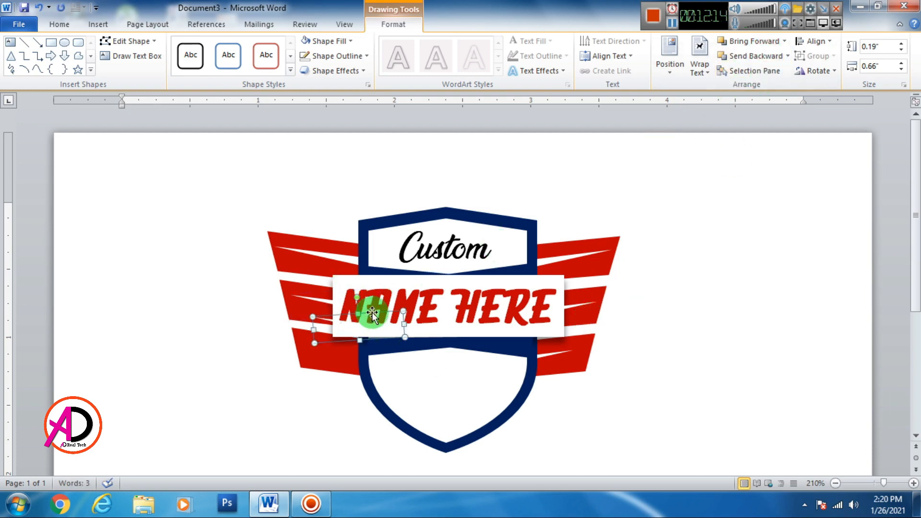
drag(372, 313, 411, 343)
click(754, 57)
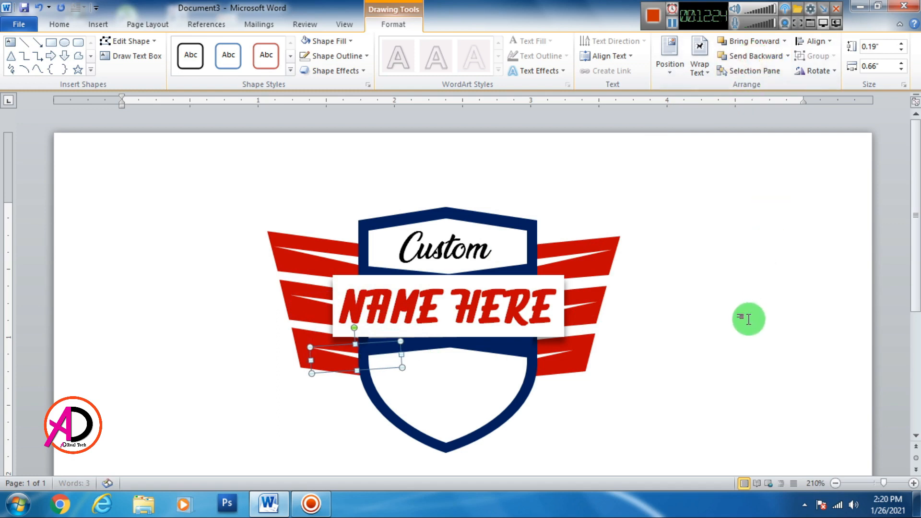
key(ctrl+Right)
key(ctrl+Down)
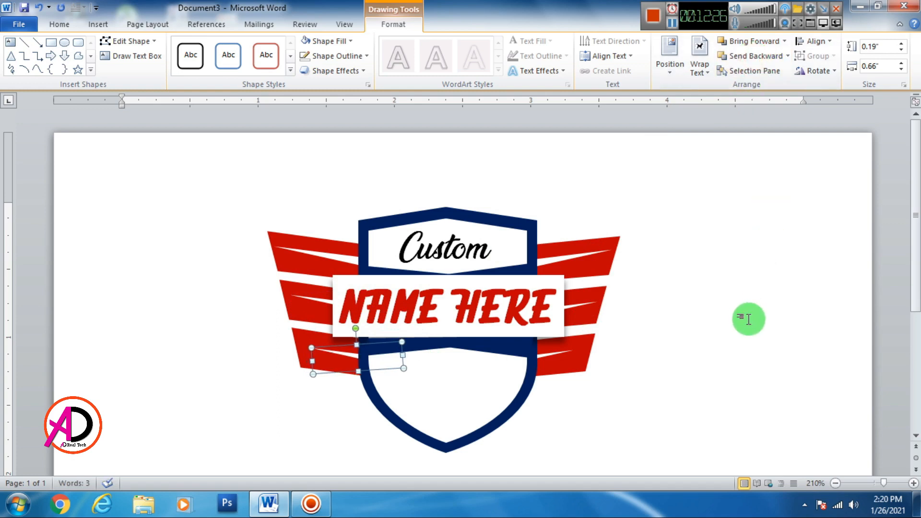
click(768, 342)
Duplicate the "Custom" text box into the lower white part of the shield and replace the copy's text with "Slogen"
scroll(767, 339, down, 6)
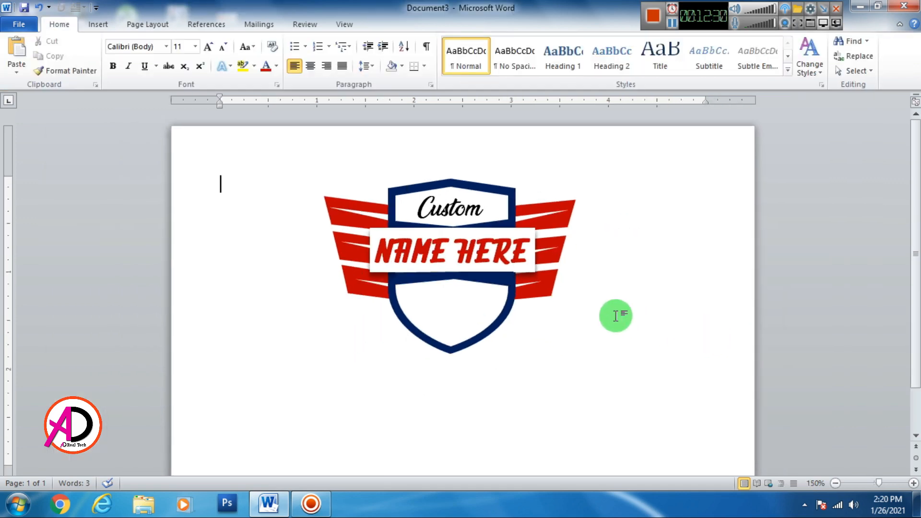
scroll(616, 316, up, 3)
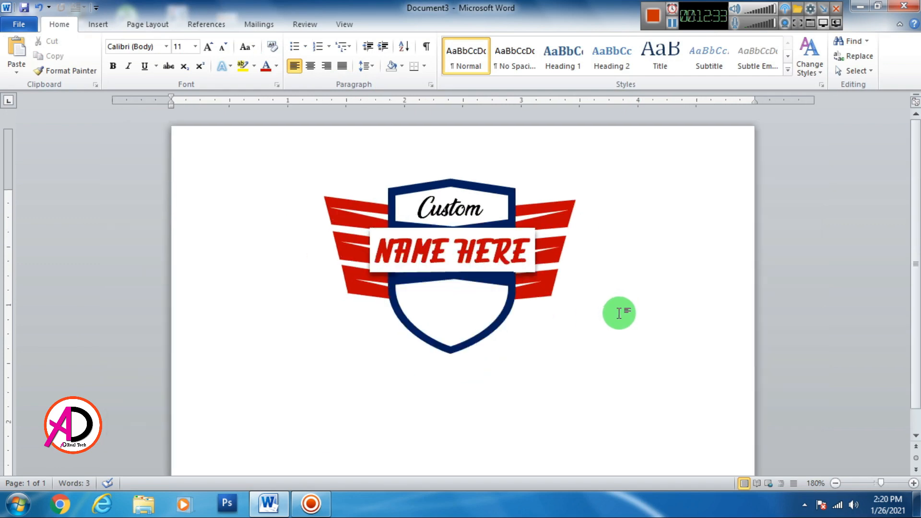
scroll(619, 313, up, 1)
click(454, 234)
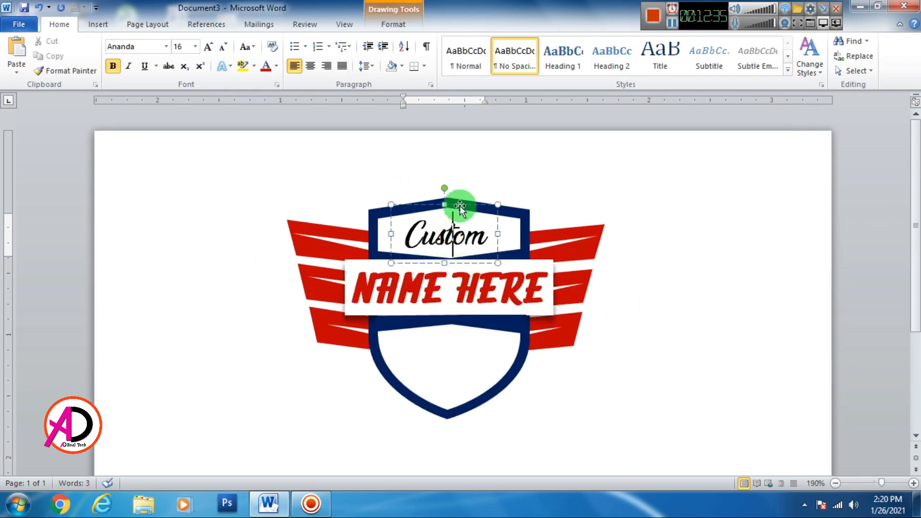
drag(459, 207, 477, 335)
double_click(469, 345)
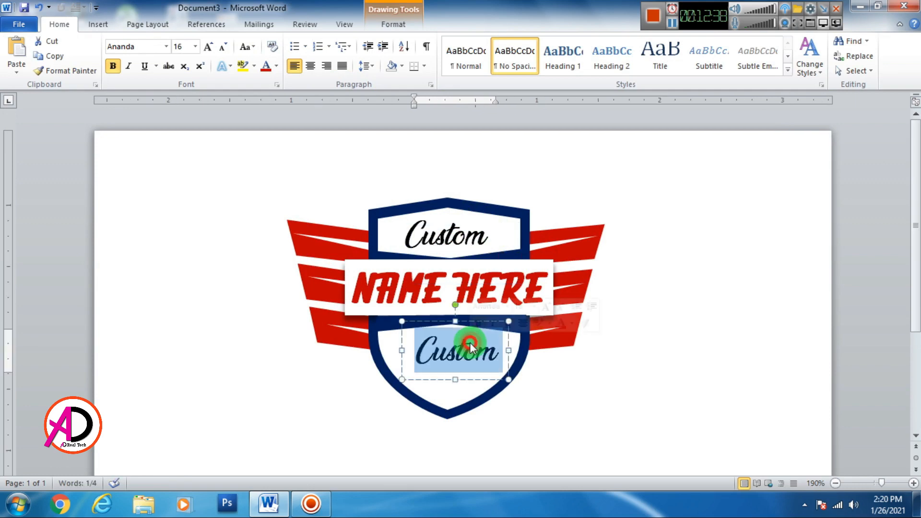
text(SLO)
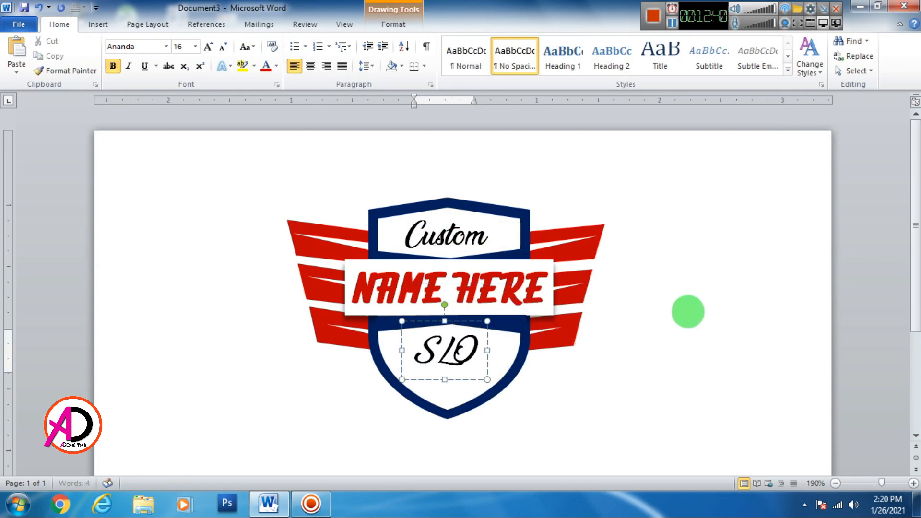
key(BackSpace)
key(BackSpace)
key(BackSpace)
text(S)
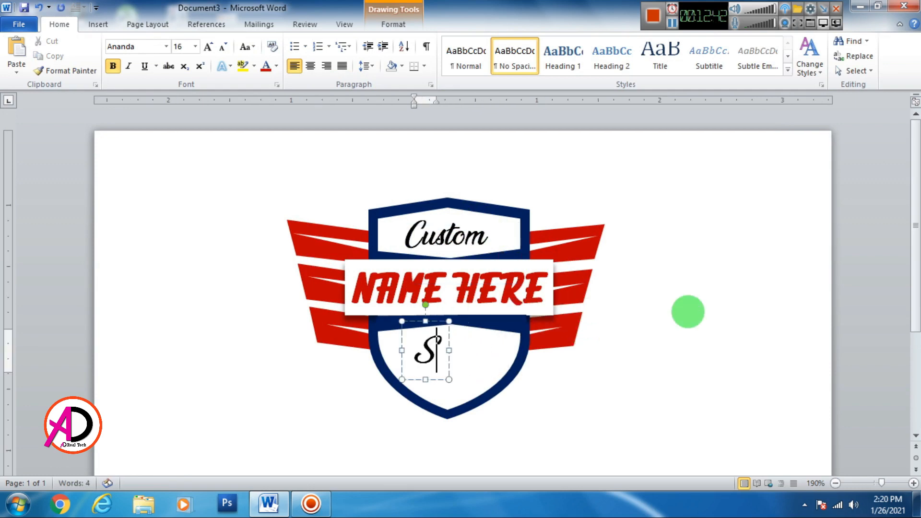
text(logen)
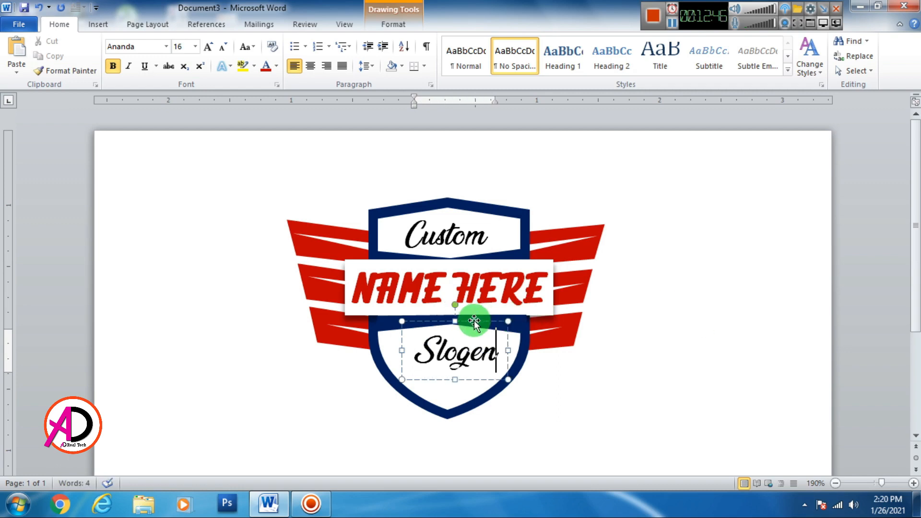
Shift the lower text box slightly up and left within the shield and correct its text to "Slogan"
drag(476, 328, 470, 331)
key(ctrl+Up)
key(ctrl+Up)
click(475, 347)
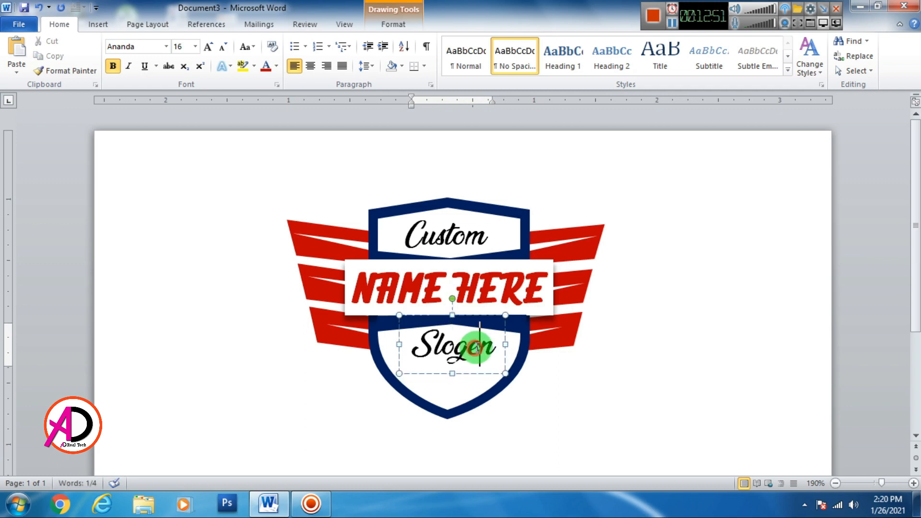
key(BackSpace)
text(a)
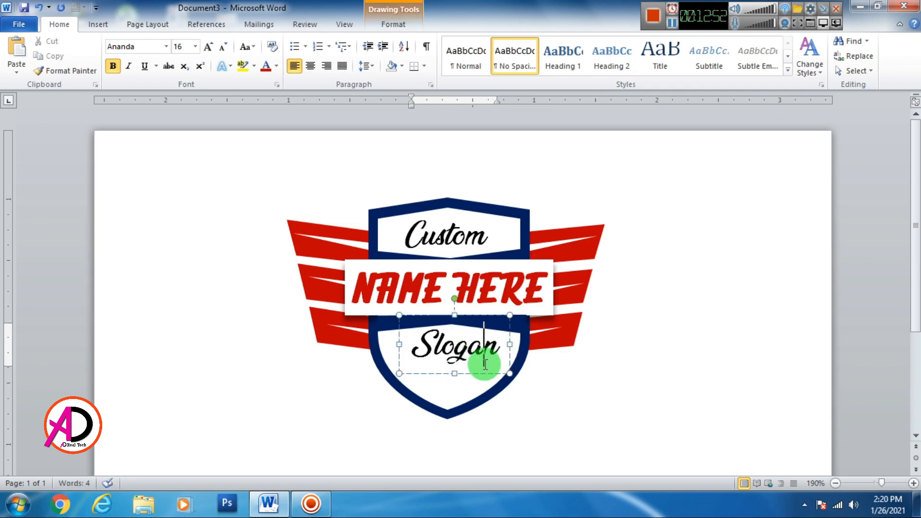
drag(479, 373, 473, 374)
Duplicate the "Slogan" text box and replace the copy's text with "Goes here"
key(ctrl+c)
key(ctrl+v)
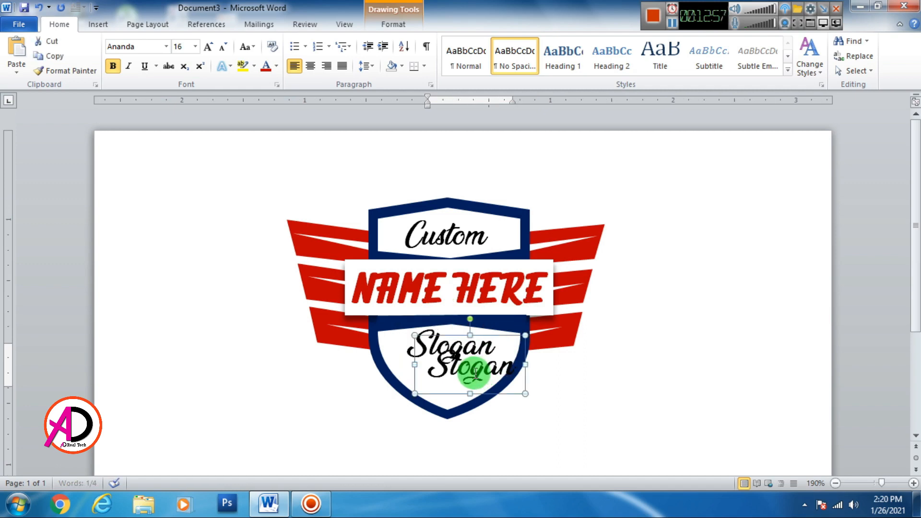
double_click(488, 367)
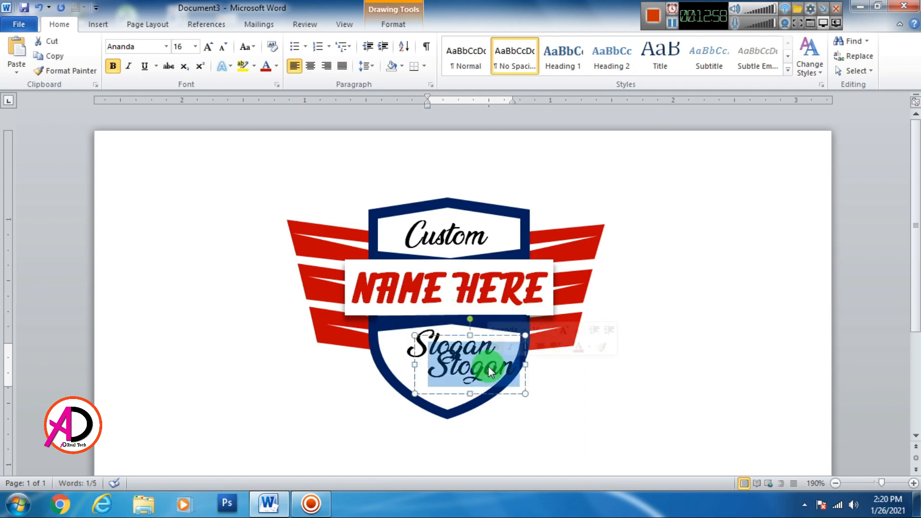
key(Delete)
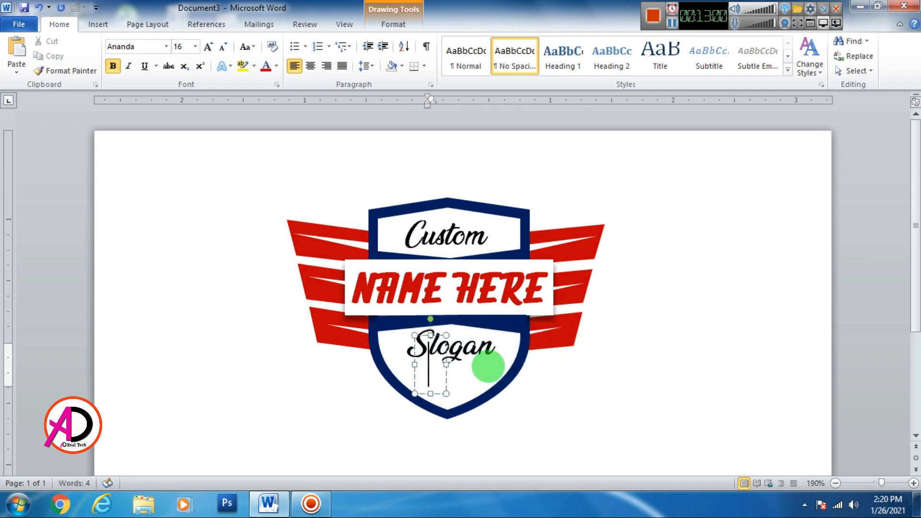
text(Goes)
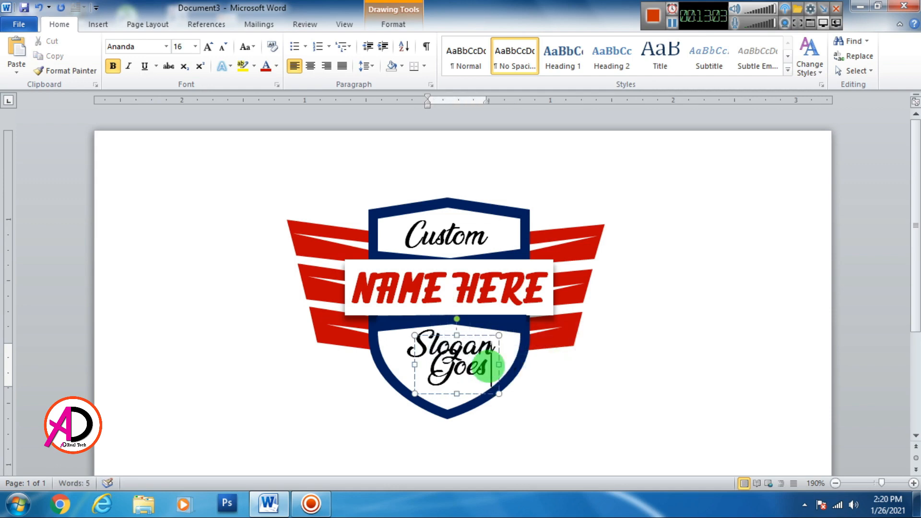
text( here)
key(BackSpace)
key(BackSpace)
key(BackSpace)
key(BackSpace)
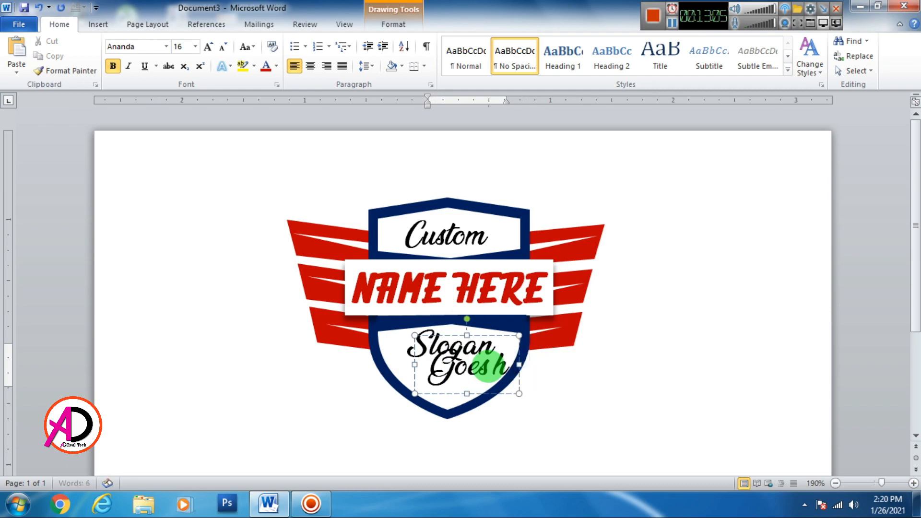
text(H)
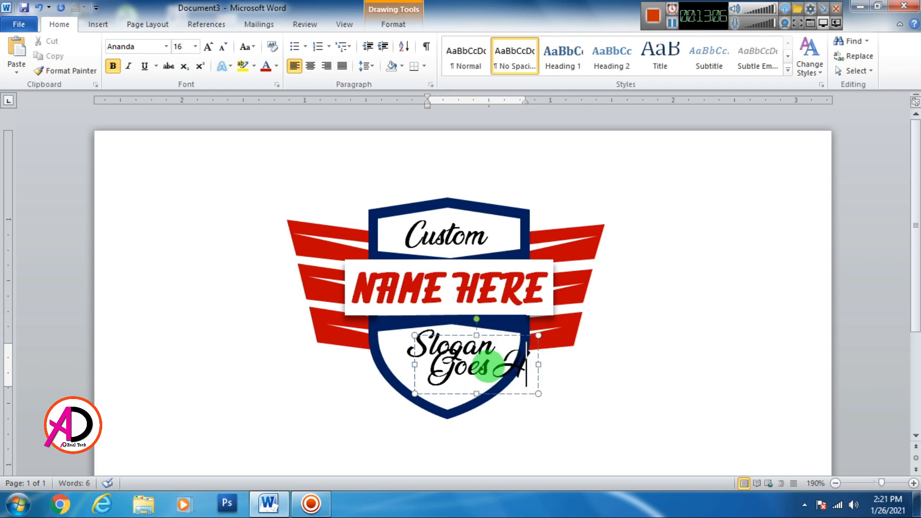
key(BackSpace)
text(here)
triple_click(503, 367)
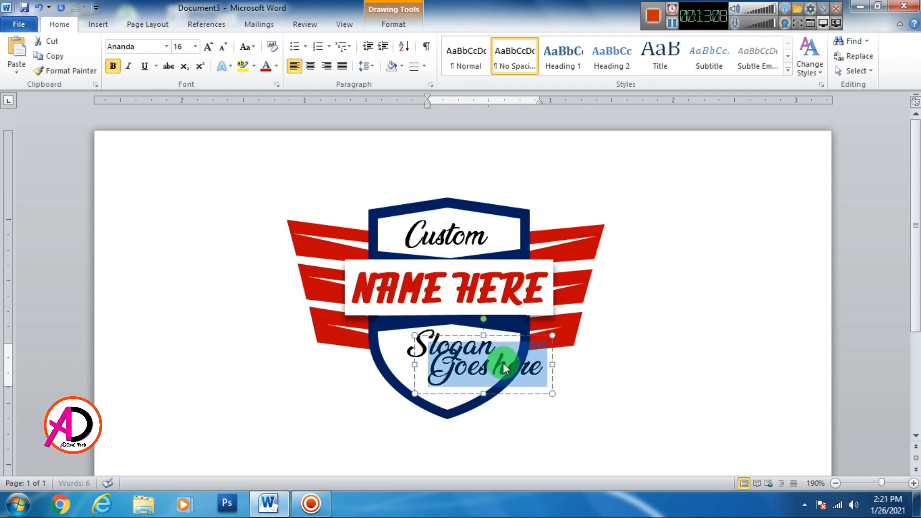
click(453, 368)
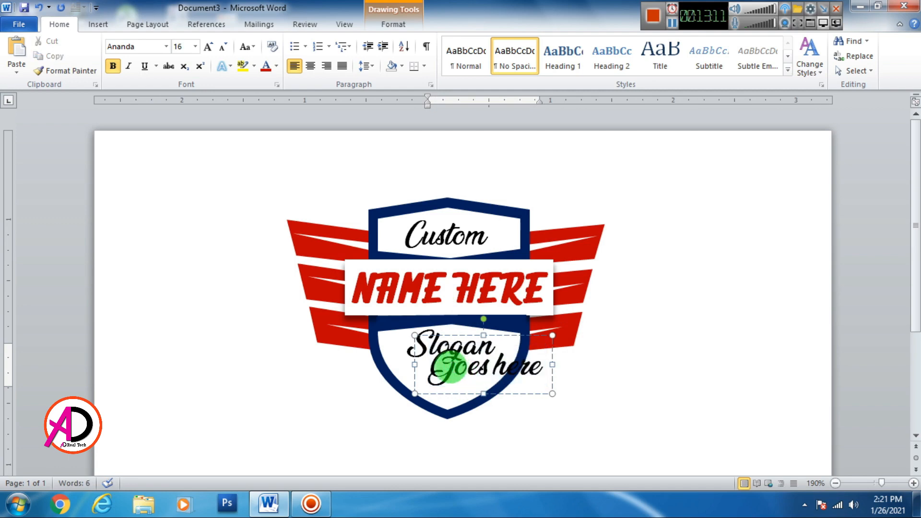
Change the copied text to lowercase "goes here" at font size 12 and move it beneath "Slogan"
key(BackSpace)
text(g)
triple_click(451, 367)
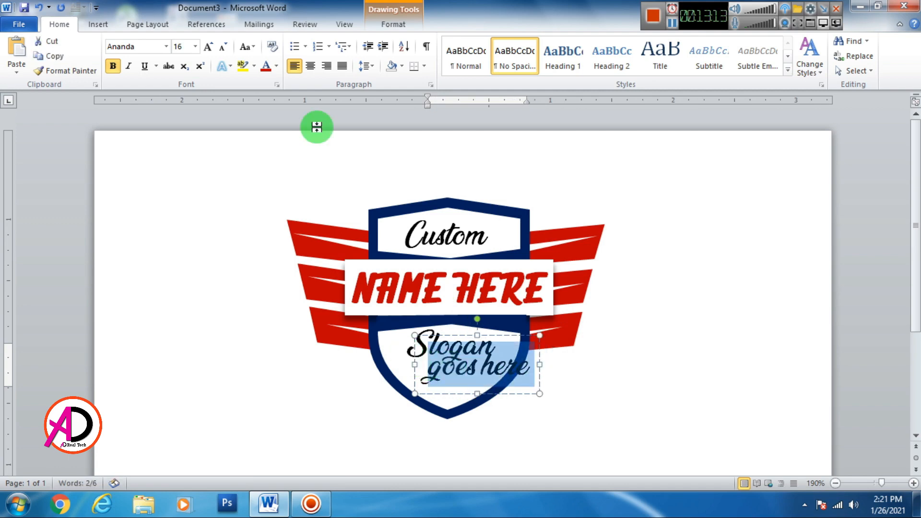
click(221, 48)
click(220, 48)
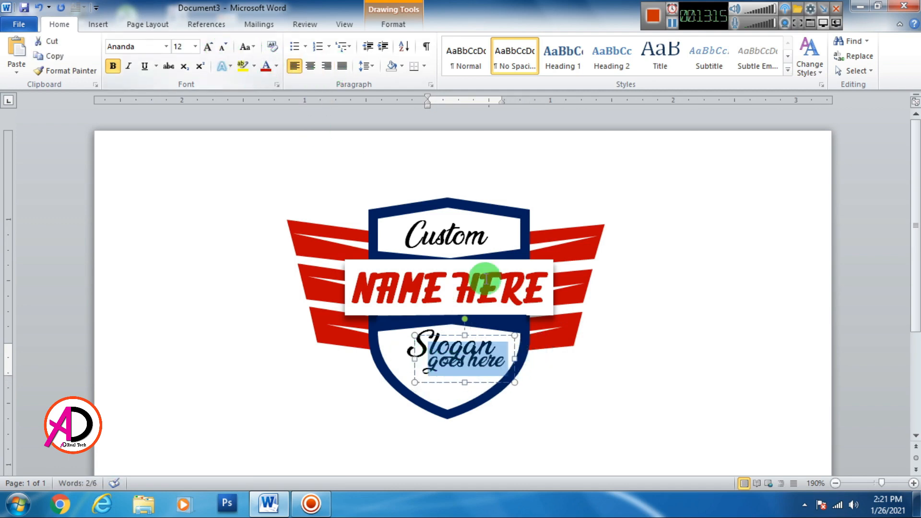
drag(479, 336, 468, 347)
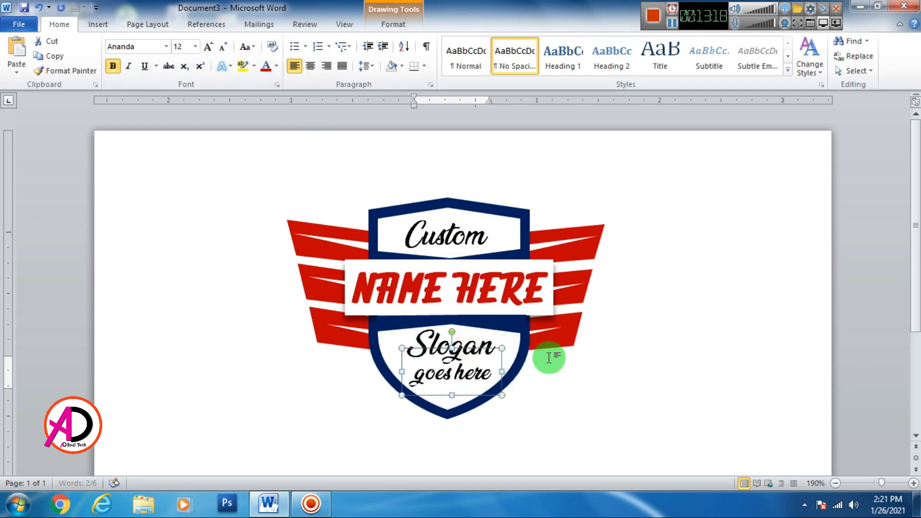
Increase the font size of the "Slogan" text to 18
click(463, 338)
double_click(463, 338)
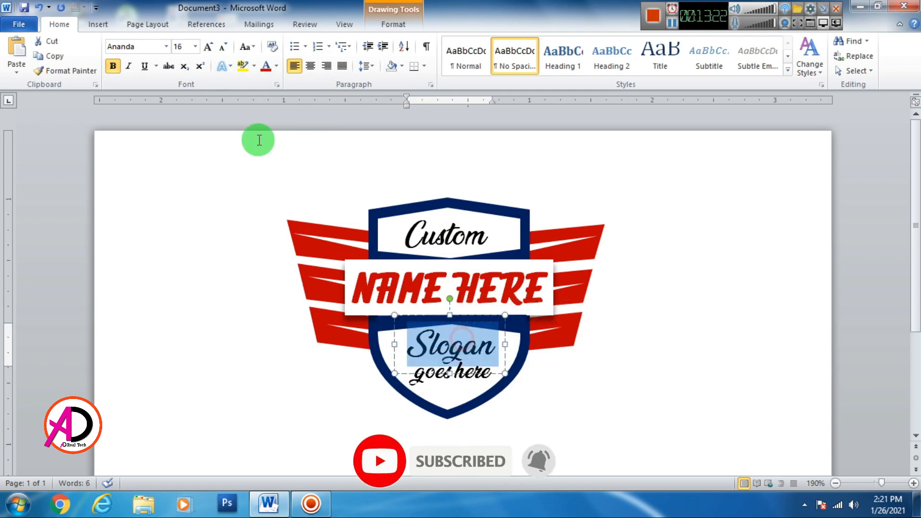
click(214, 50)
Nudge the "Slogan" text box slightly left and up within the lower part of the shield
click(422, 312)
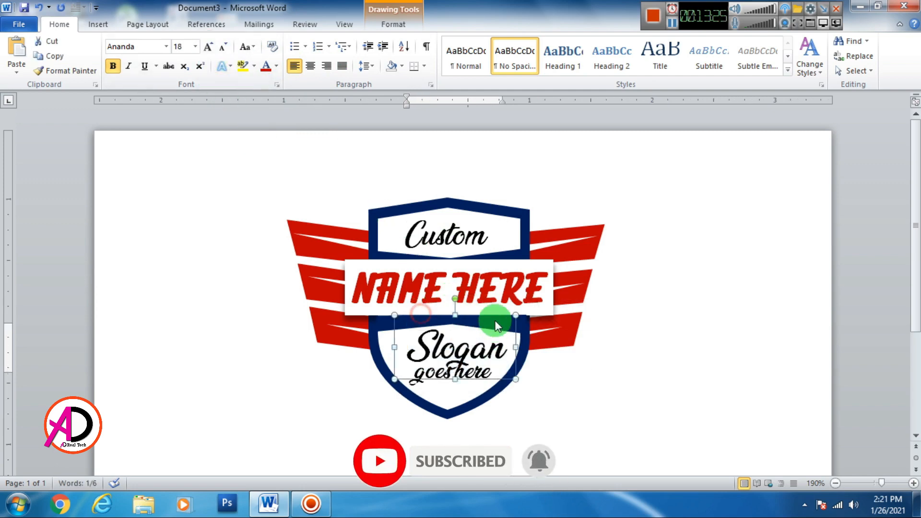
key(ctrl+Left)
key(ctrl+Left)
key(ctrl+Left)
key(ctrl+Left)
key(ctrl+Left)
key(ctrl+Left)
key(ctrl+Left)
key(ctrl+Left)
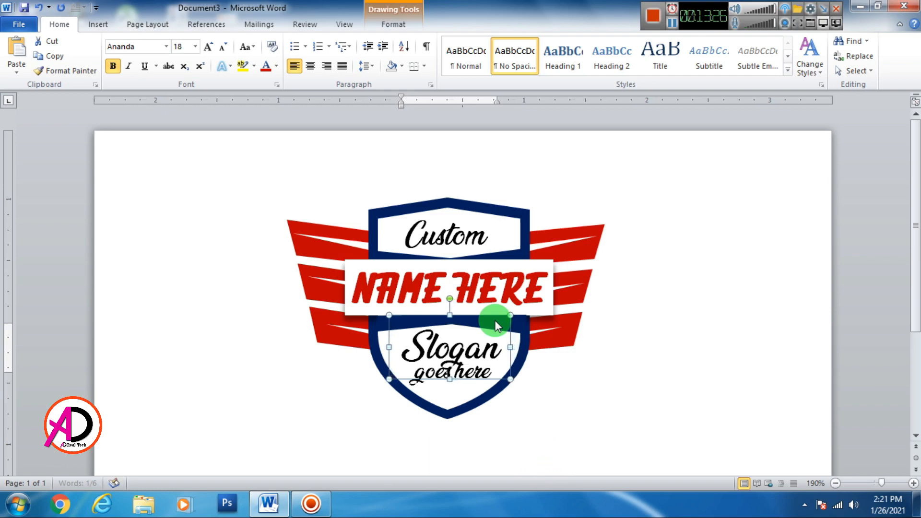
key(ctrl+Left)
key(ctrl+Left)
key(ctrl+Left)
key(ctrl+Left)
key(ctrl+Left)
key(ctrl+Up)
key(ctrl+Up)
key(ctrl+Up)
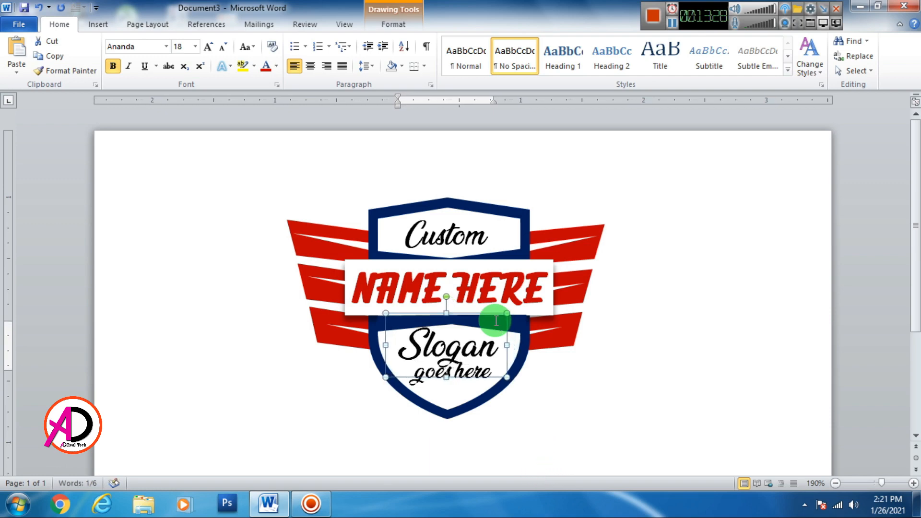
Nudge the "goes here" text box slightly down to separate it from "Slogan"
click(467, 391)
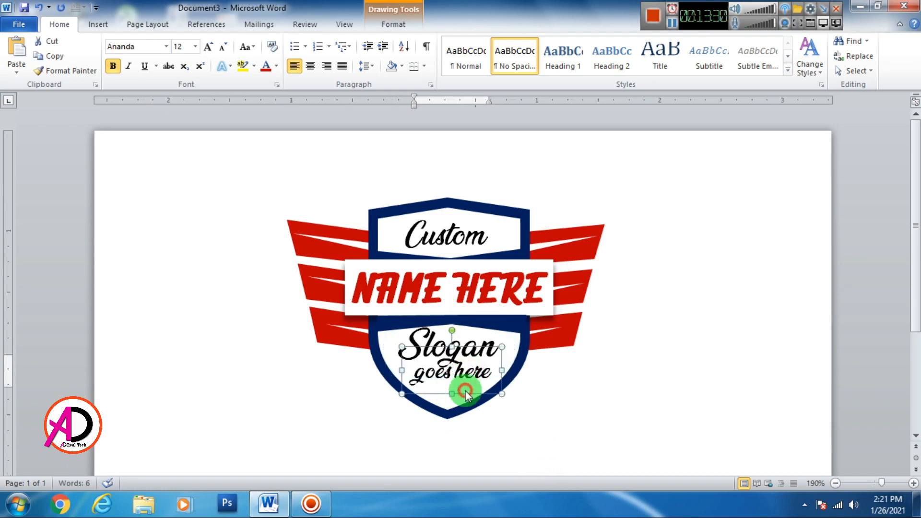
key(Down)
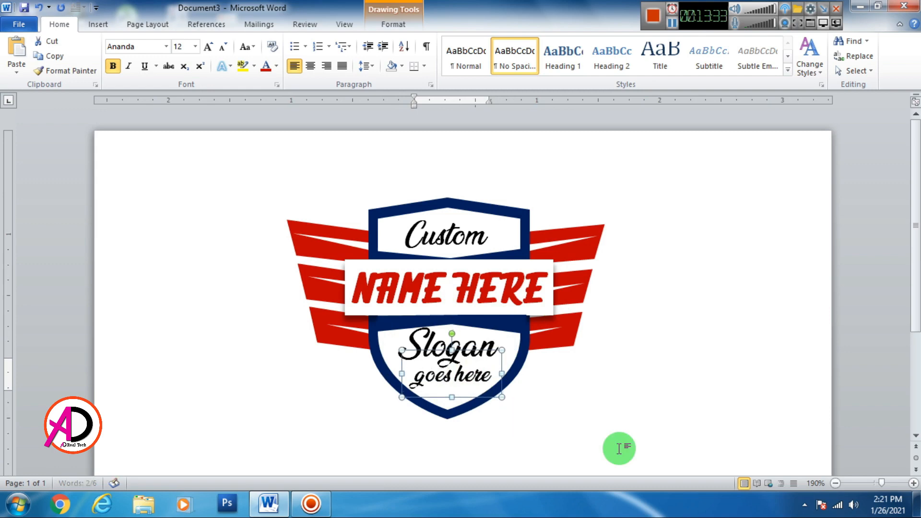
key(Down)
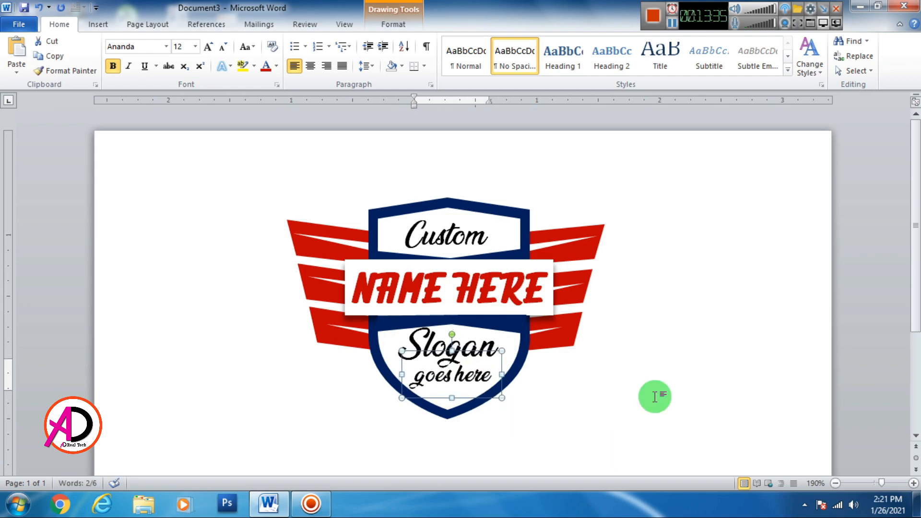
click(655, 397)
Display the list of all shapes on the page with the wing group selected
scroll(491, 307, down, 5)
scroll(508, 328, up, 2)
scroll(608, 352, down, 6)
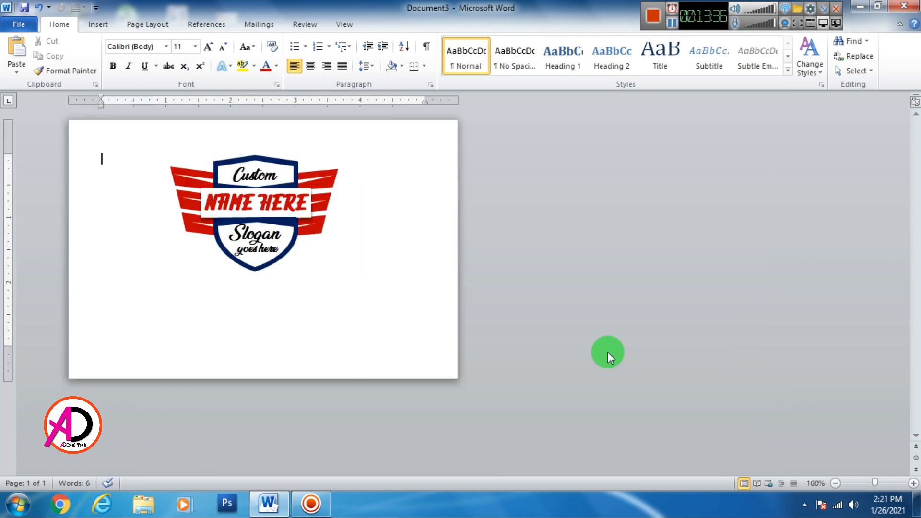
scroll(370, 203, up, 3)
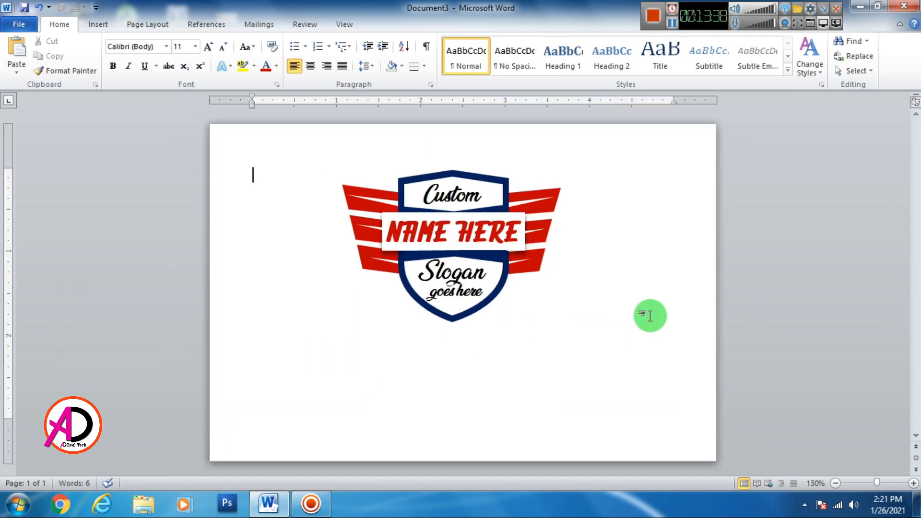
click(853, 79)
click(789, 180)
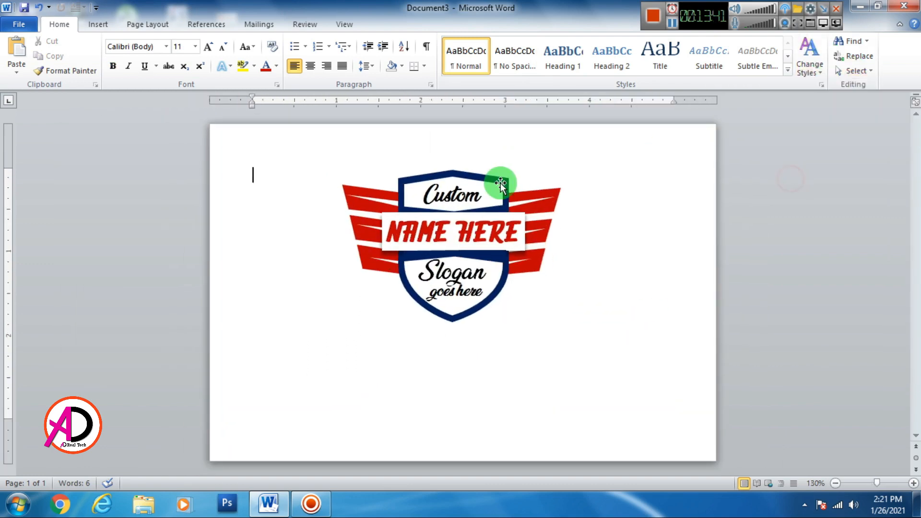
click(556, 187)
click(395, 28)
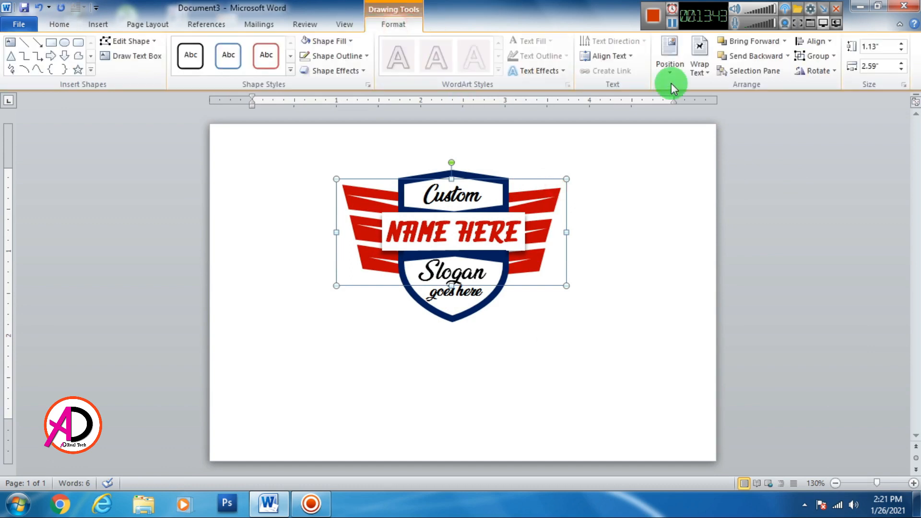
click(748, 71)
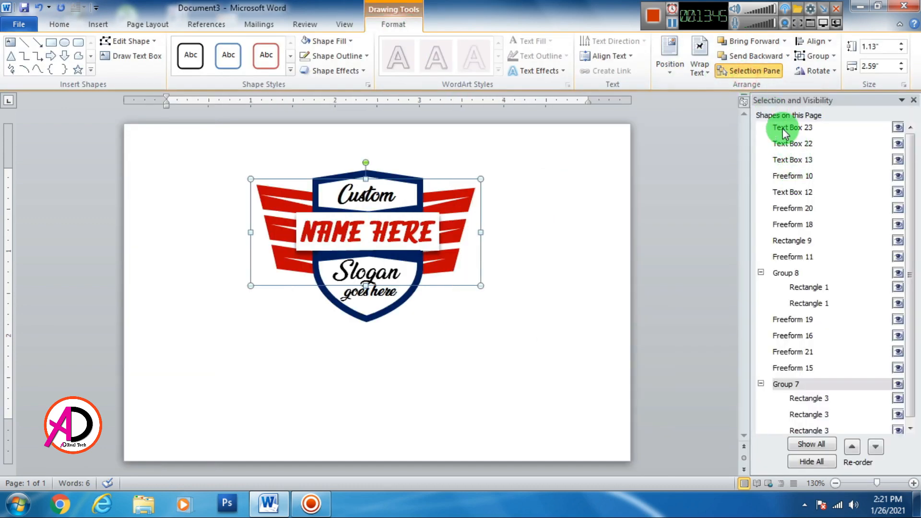
Group all text boxes, freeforms, the banner rectangle, the shield group and the wing group into one logo object
click(783, 128)
ctrl+click(785, 144)
ctrl+click(789, 160)
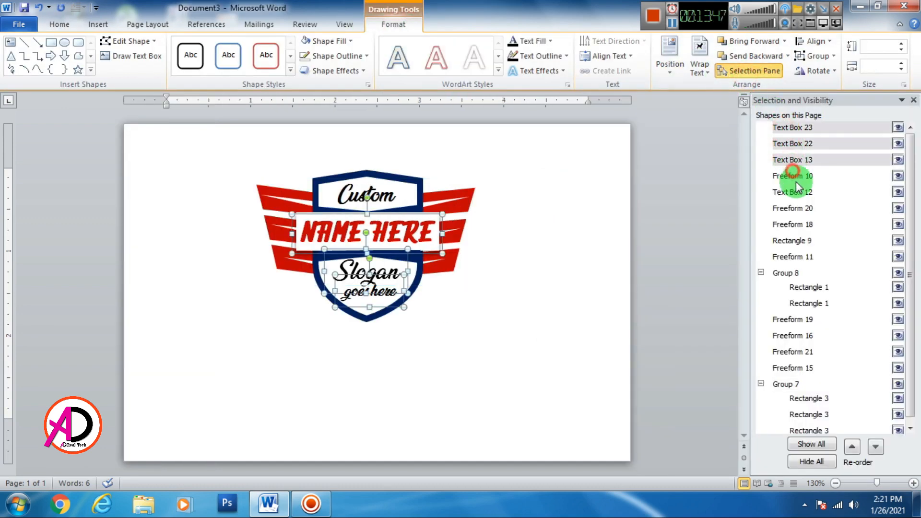
ctrl+click(795, 177)
ctrl+click(794, 193)
ctrl+click(794, 210)
ctrl+click(794, 225)
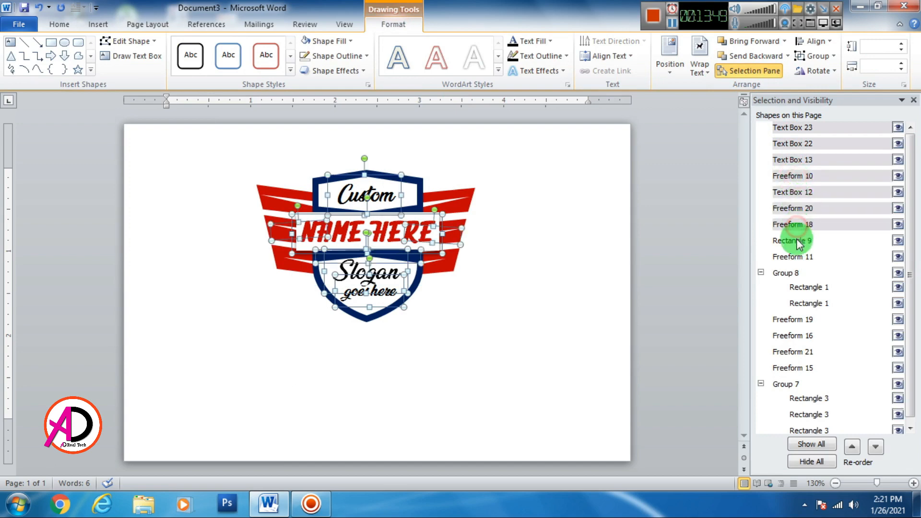
ctrl+click(794, 241)
ctrl+click(798, 258)
ctrl+click(789, 273)
ctrl+click(793, 320)
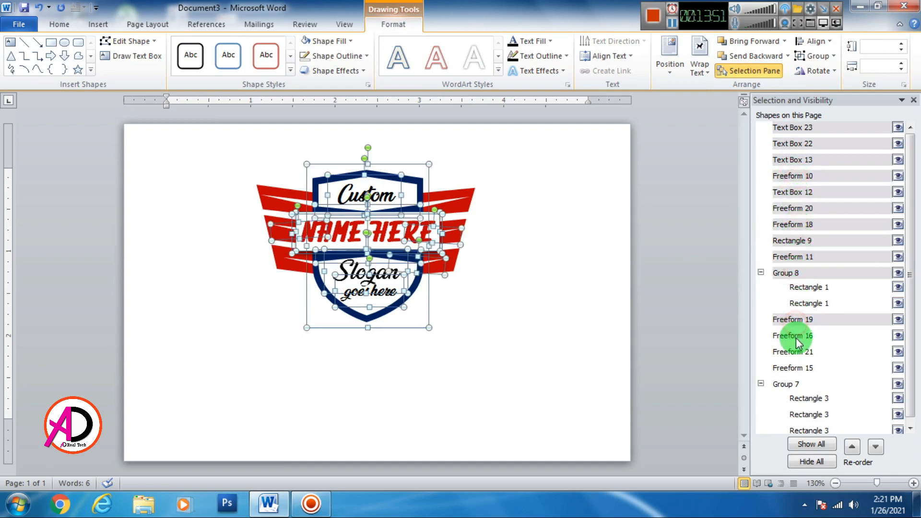
ctrl+click(794, 336)
ctrl+click(796, 354)
ctrl+click(794, 369)
ctrl+click(804, 383)
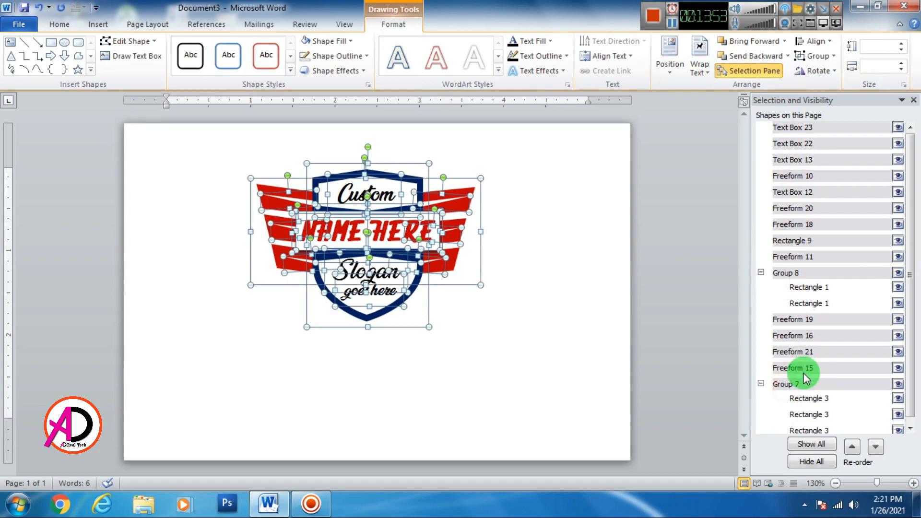
right_click(455, 180)
mouse_move(531, 250)
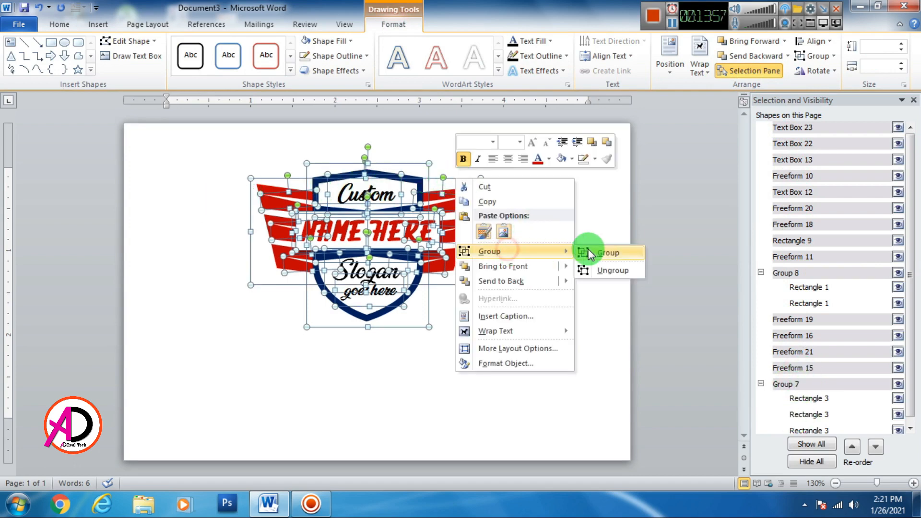
click(589, 249)
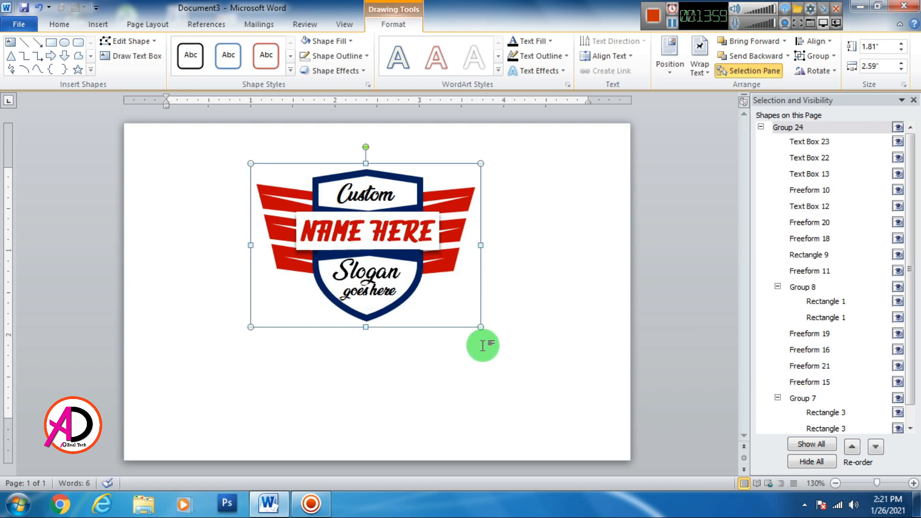
Center the grouped logo vertically and horizontally on the page, and close the shape list
key(Down)
key(Down)
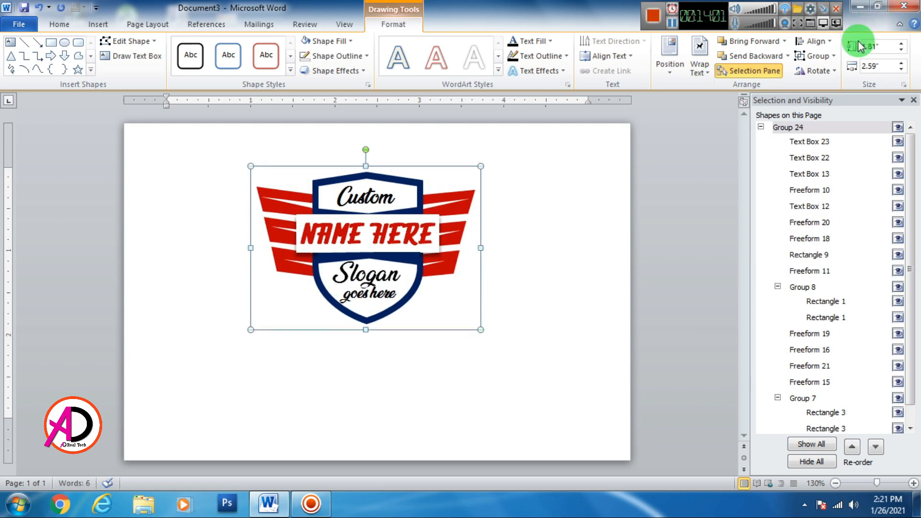
click(815, 42)
click(839, 119)
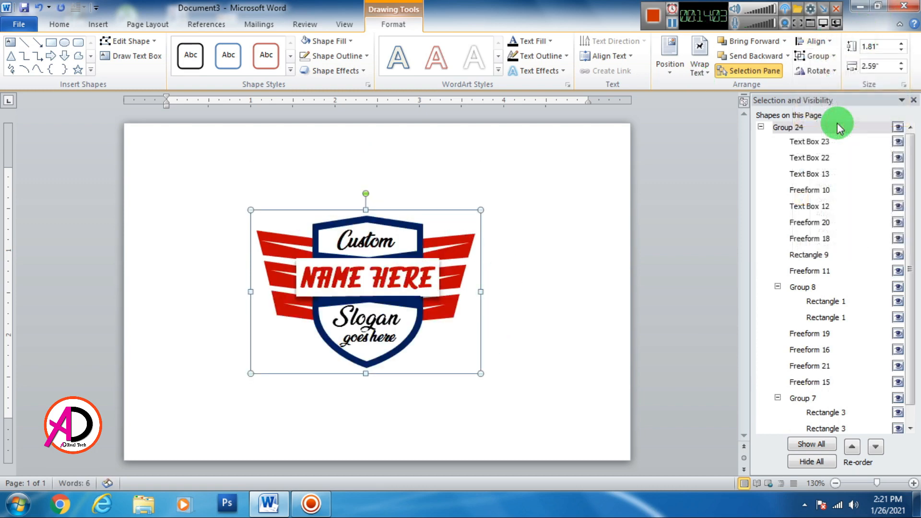
click(814, 41)
click(839, 72)
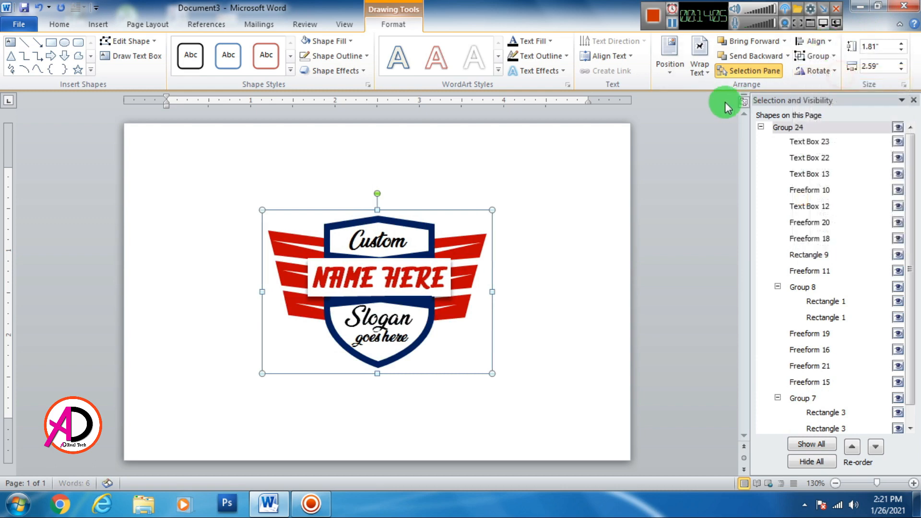
click(911, 102)
click(634, 240)
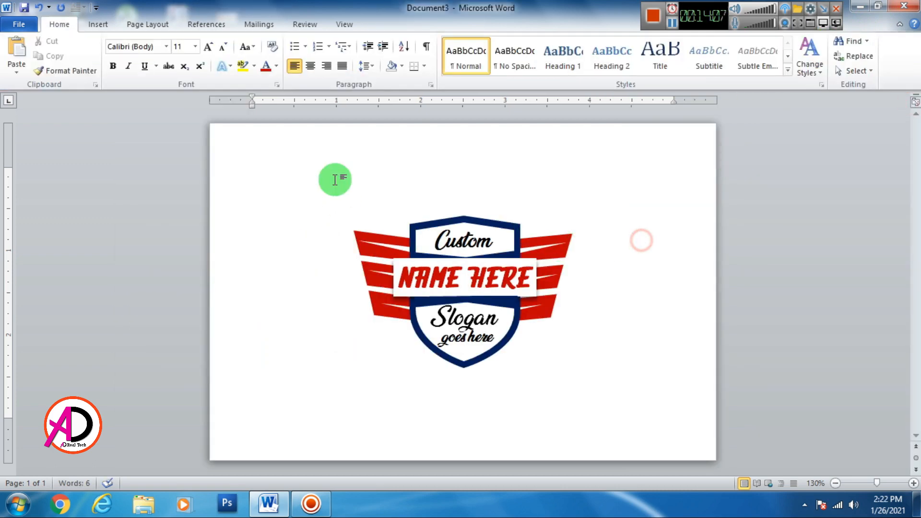
Save the document as a Word Document named "logo new design" in the Documents library
click(23, 28)
click(43, 66)
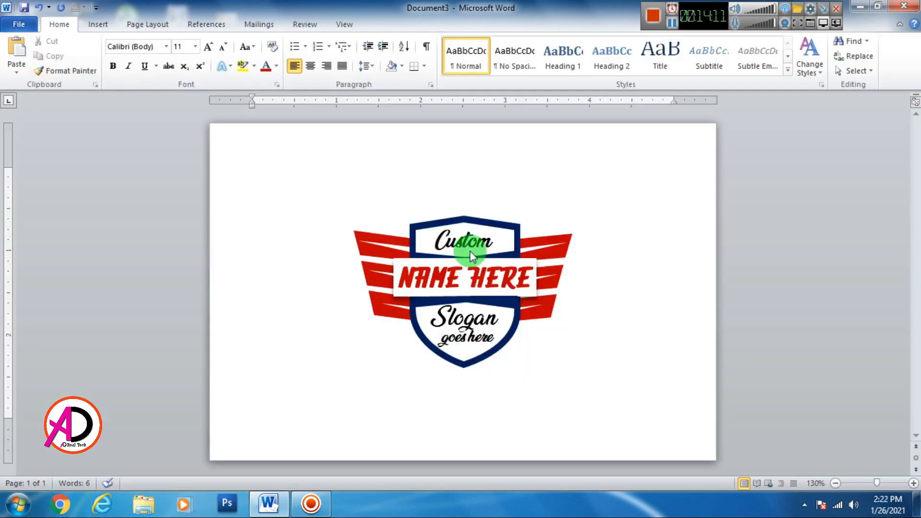
text(l)
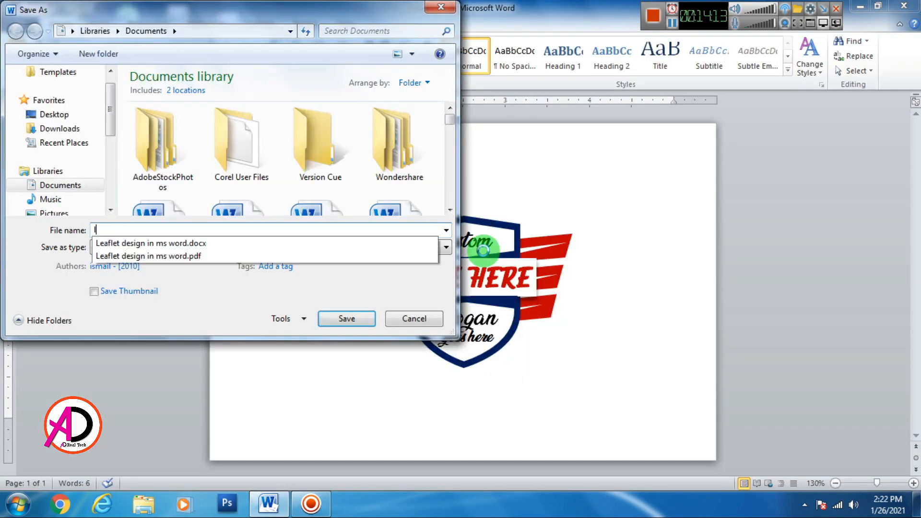
text(ogo en)
key(BackSpace)
key(BackSpace)
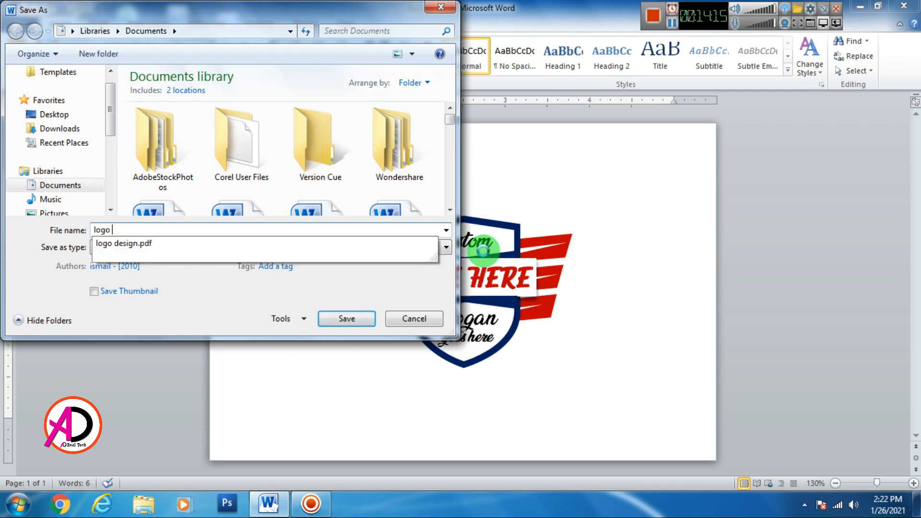
text(new design)
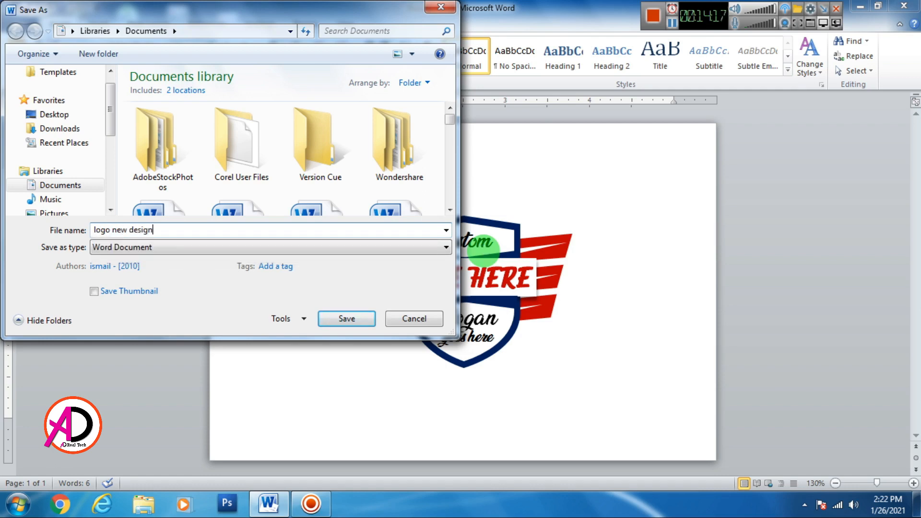
key(Return)
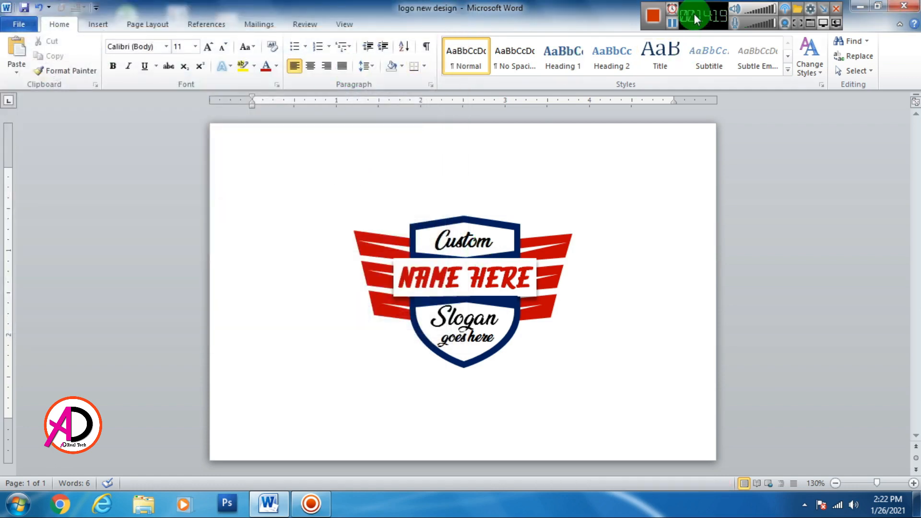